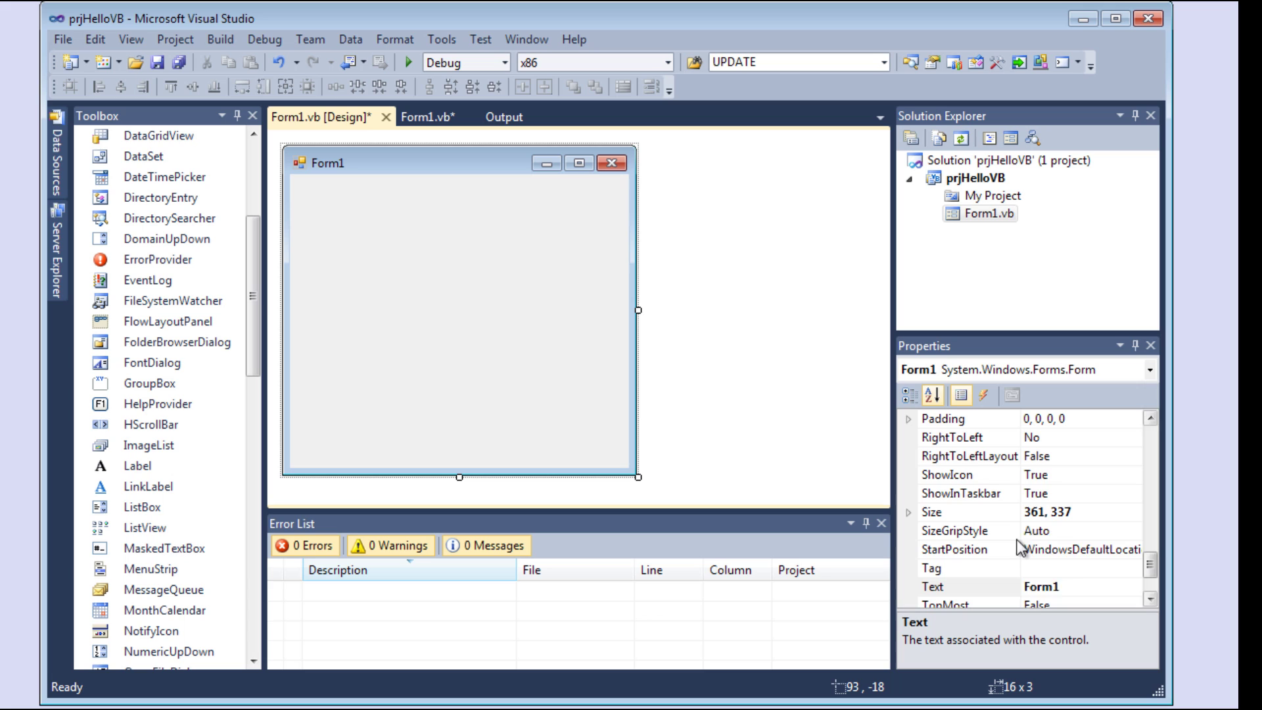
pyautogui.moveTo(1152, 564)
pyautogui.mouseDown()
pyautogui.moveTo(1159, 541)
pyautogui.moveTo(1150, 579)
pyautogui.mouseUp()
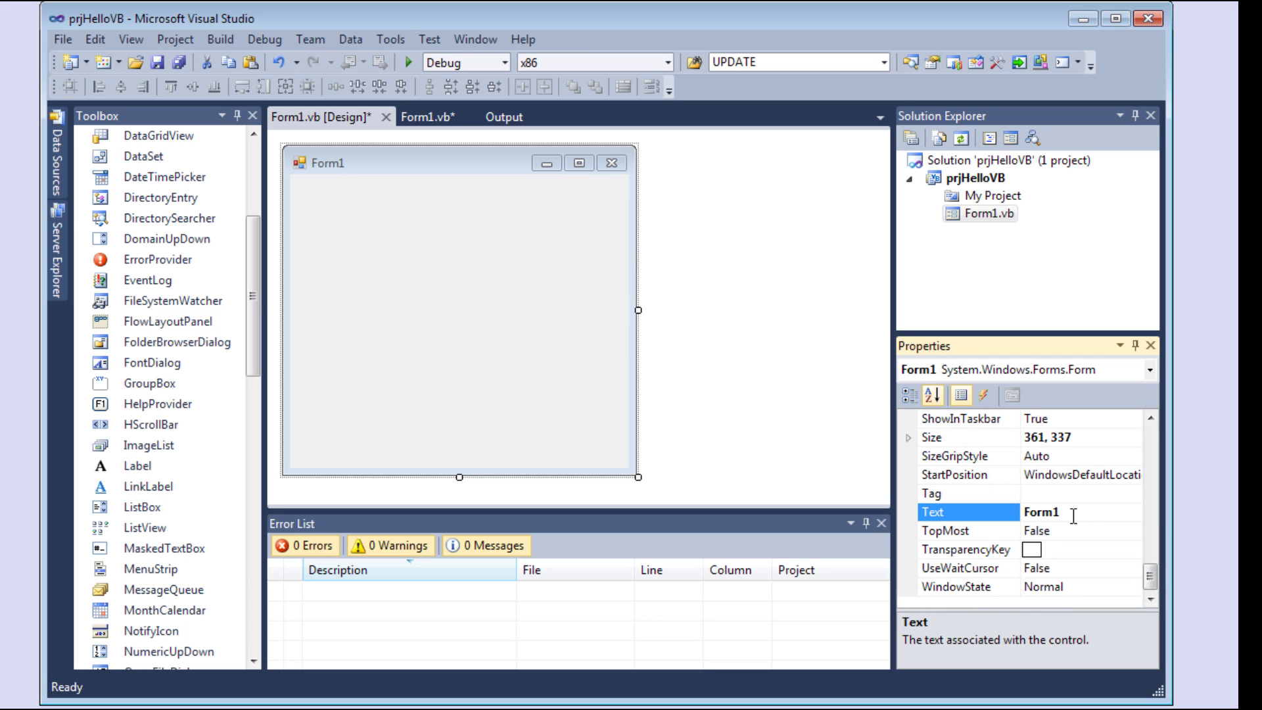
pyautogui.write('==')
# - Replace Form1's Text property with 'Super Calculator'
pyautogui.press('BackSpace')
pyautogui.press('BackSpace')
pyautogui.press('BackSpace')
pyautogui.press('BackSpace')
pyautogui.press('BackSpace')
pyautogui.press('BackSpace')
pyautogui.press('BackSpace')
pyautogui.press('BackSpace')
pyautogui.write('Super')
pyautogui.write(' Calcul')
pyautogui.write('ator')
pyautogui.click(447, 259)
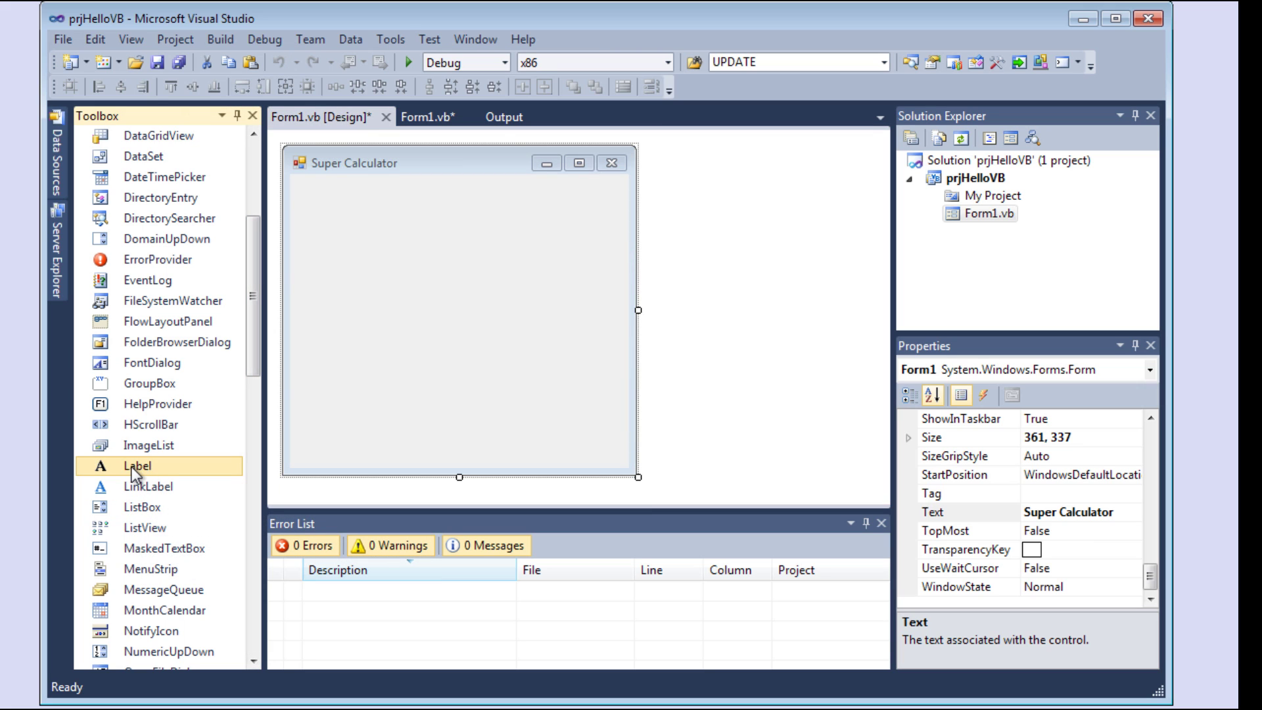
# - Drag four Label controls onto the form as a two-by-two grid
pyautogui.moveTo(143, 467); pyautogui.dragTo(335, 205)
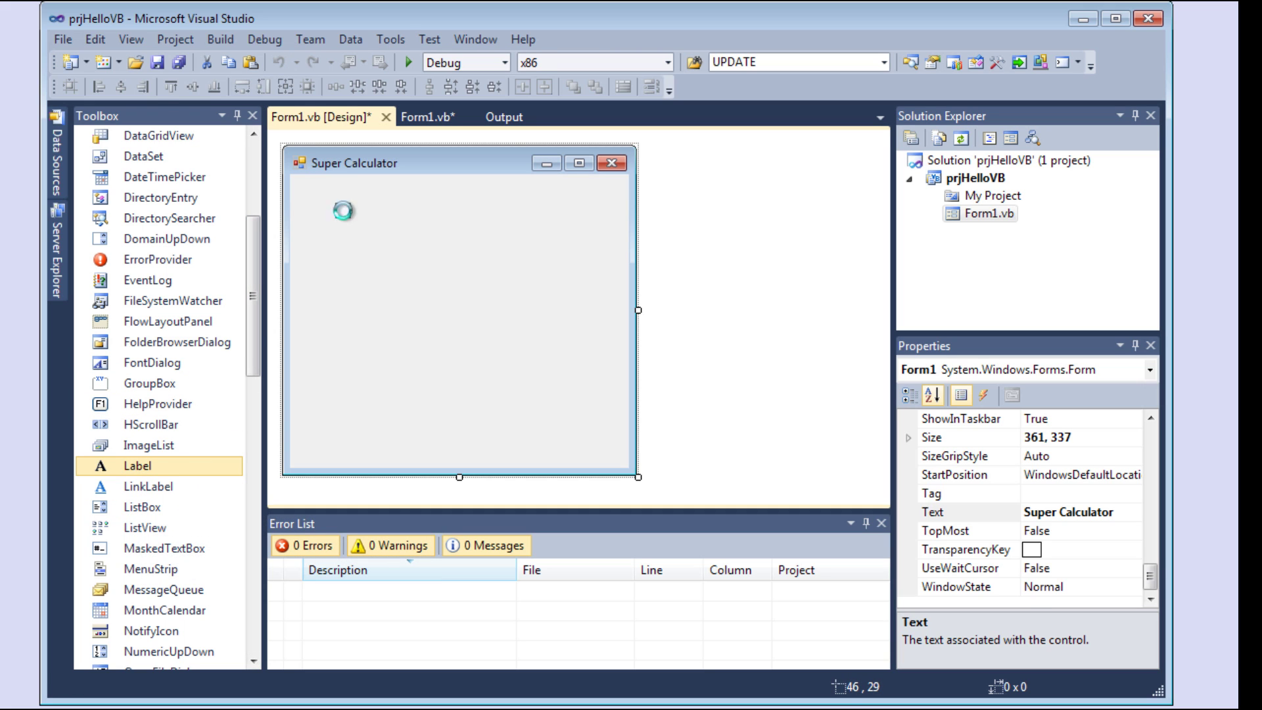
pyautogui.moveTo(148, 466); pyautogui.dragTo(505, 209)
pyautogui.moveTo(137, 468); pyautogui.dragTo(344, 290)
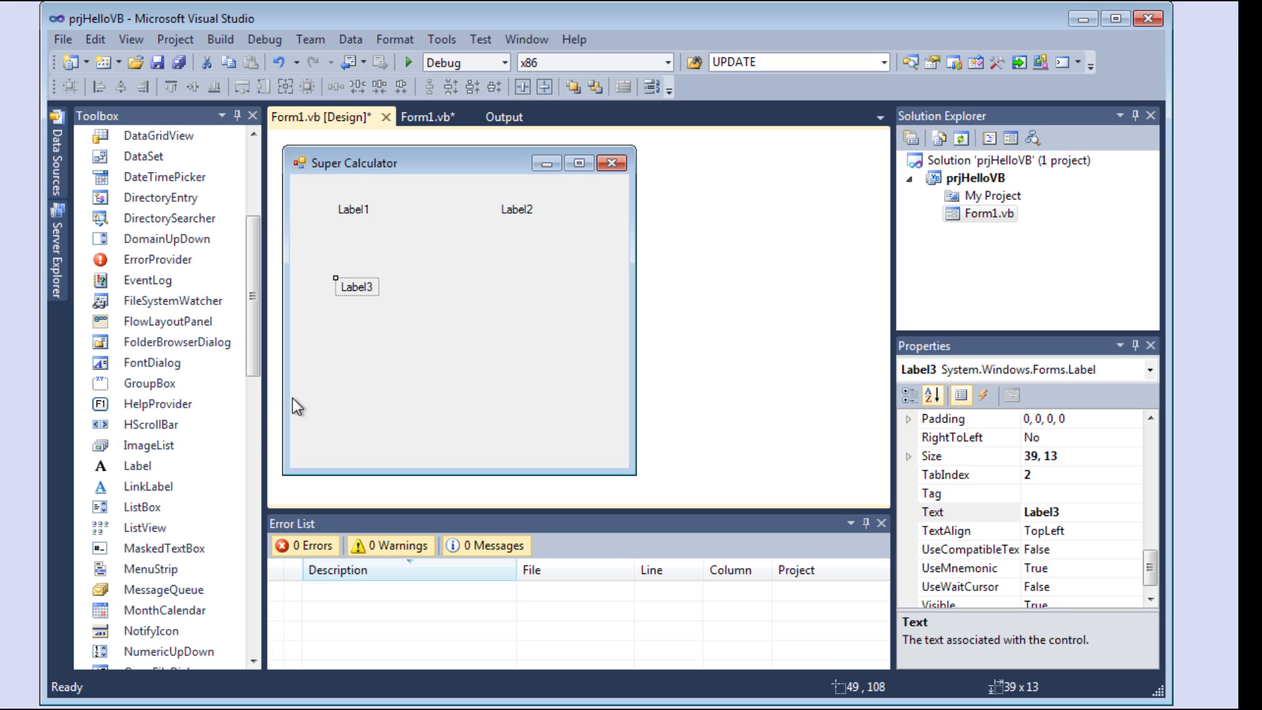
pyautogui.moveTo(140, 466)
pyautogui.mouseDown()
pyautogui.moveTo(417, 313)
pyautogui.moveTo(515, 289)
pyautogui.mouseUp()
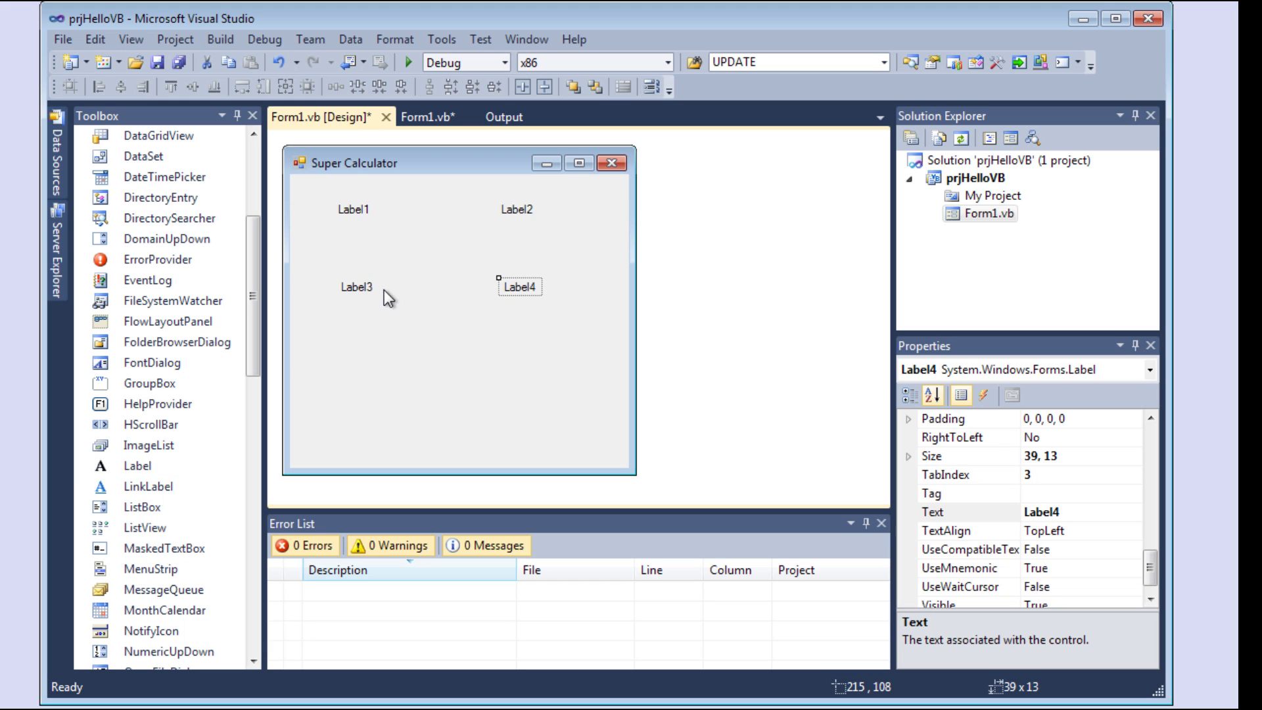
# - Change the first label's Text property to Width
pyautogui.click(349, 211)
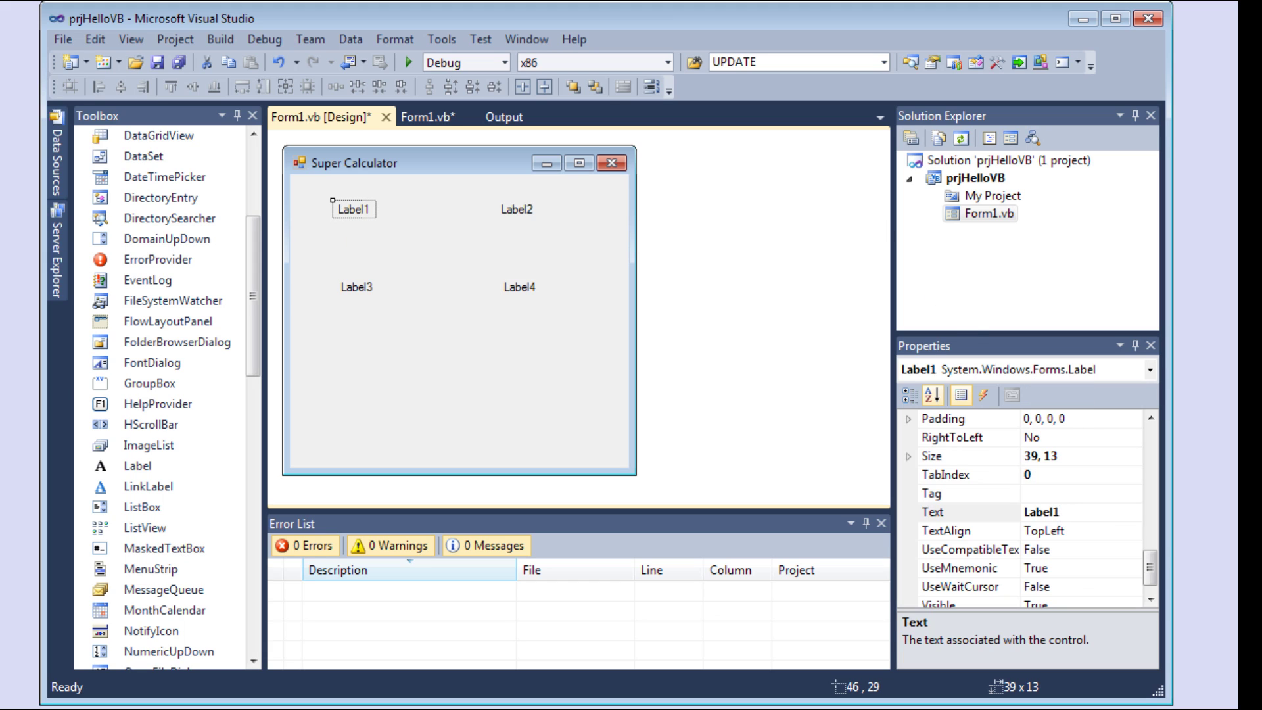
pyautogui.click(1058, 513)
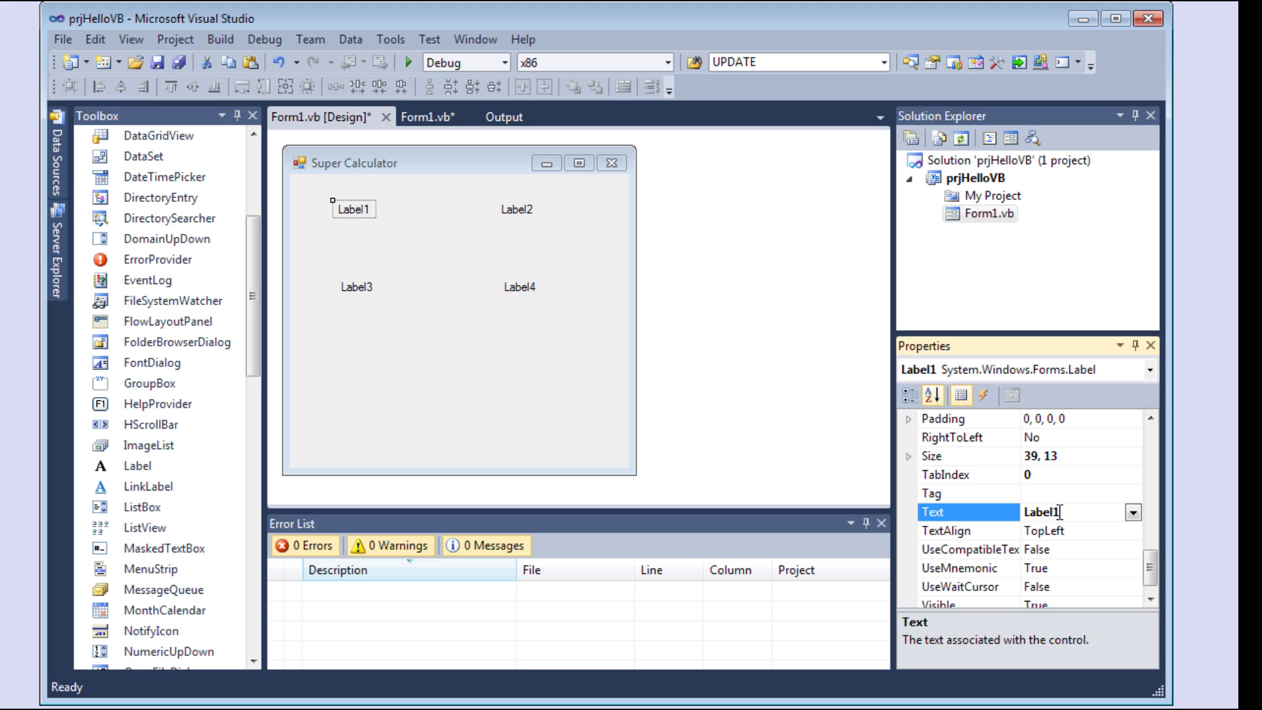
pyautogui.write('Wd')
pyautogui.press('BackSpace')
pyautogui.press('BackSpace')
pyautogui.press('BackSpace')
pyautogui.press('BackSpace')
pyautogui.press('BackSpace')
pyautogui.press('BackSpace')
pyautogui.press('BackSpace')
pyautogui.press('BackSpace')
pyautogui.write('W')
pyautogui.press('BackSpace')
pyautogui.write('Wid')
pyautogui.write('th')
pyautogui.click(518, 211)
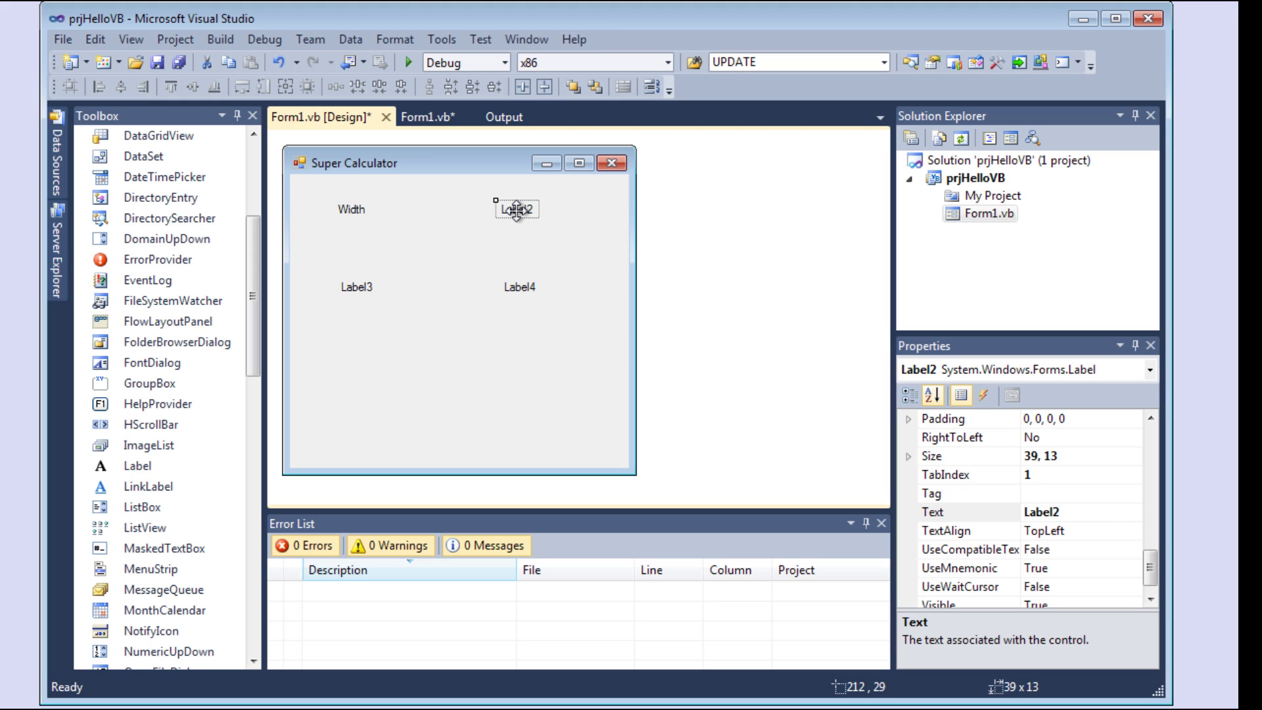
pyautogui.write('L')
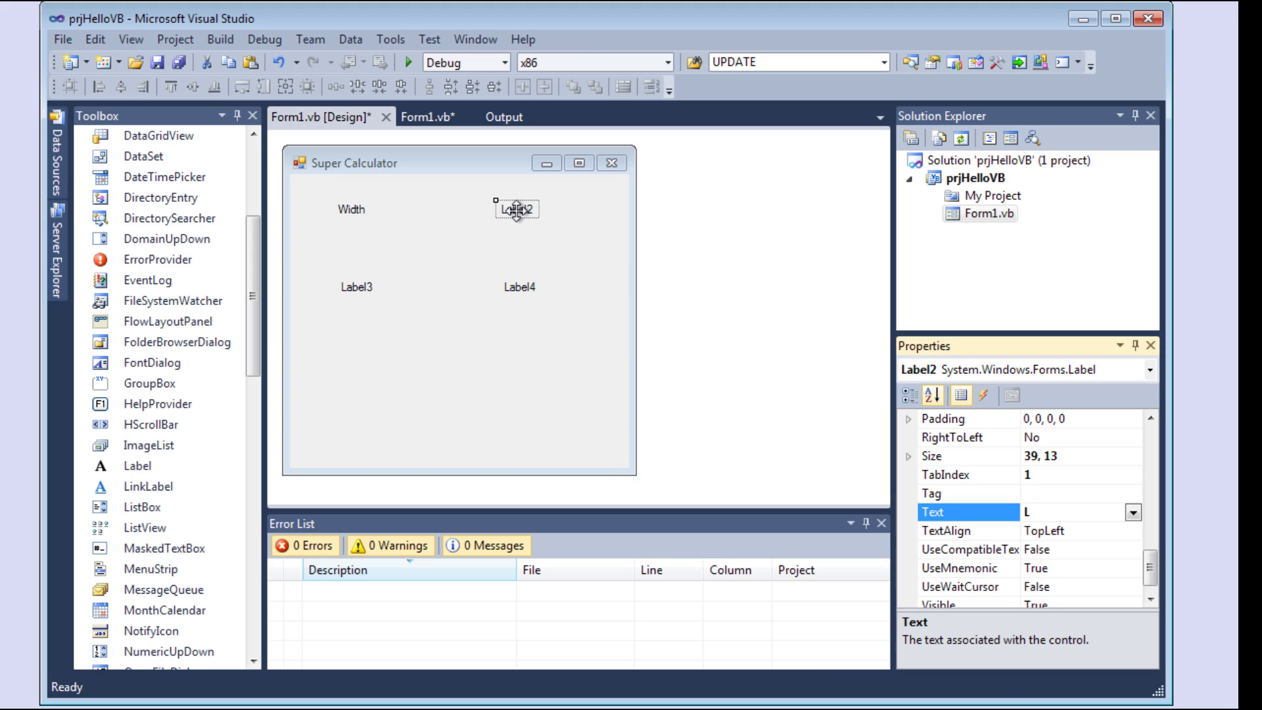
pyautogui.write('ength')
# - Caption the remaining labels Length, Area and 'nothing yet'
pyautogui.click(361, 287)
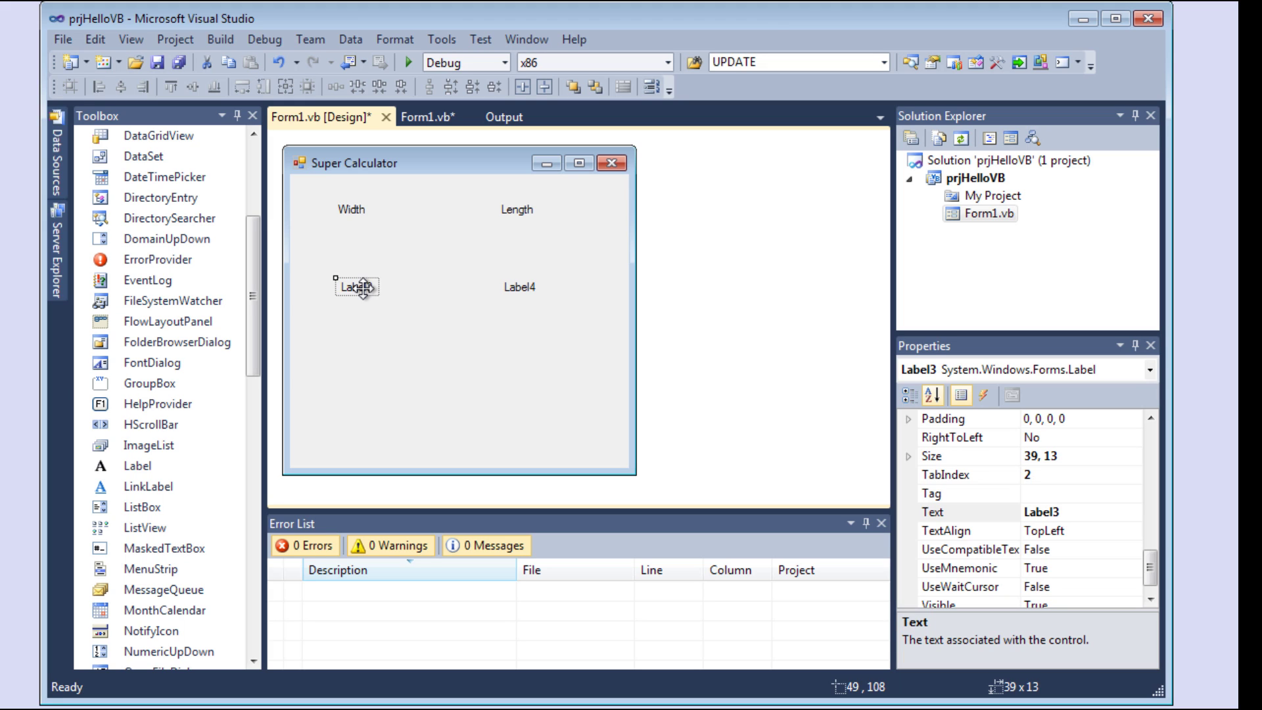
pyautogui.write('Area')
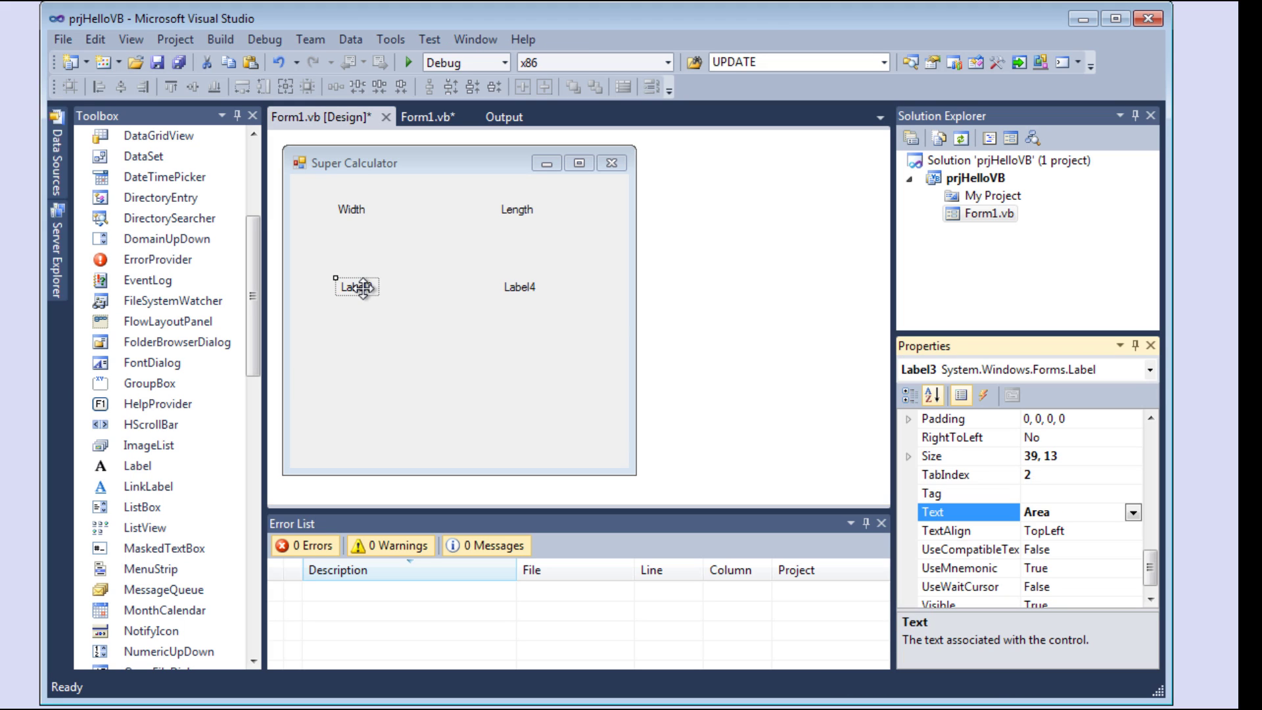
pyautogui.click(512, 290)
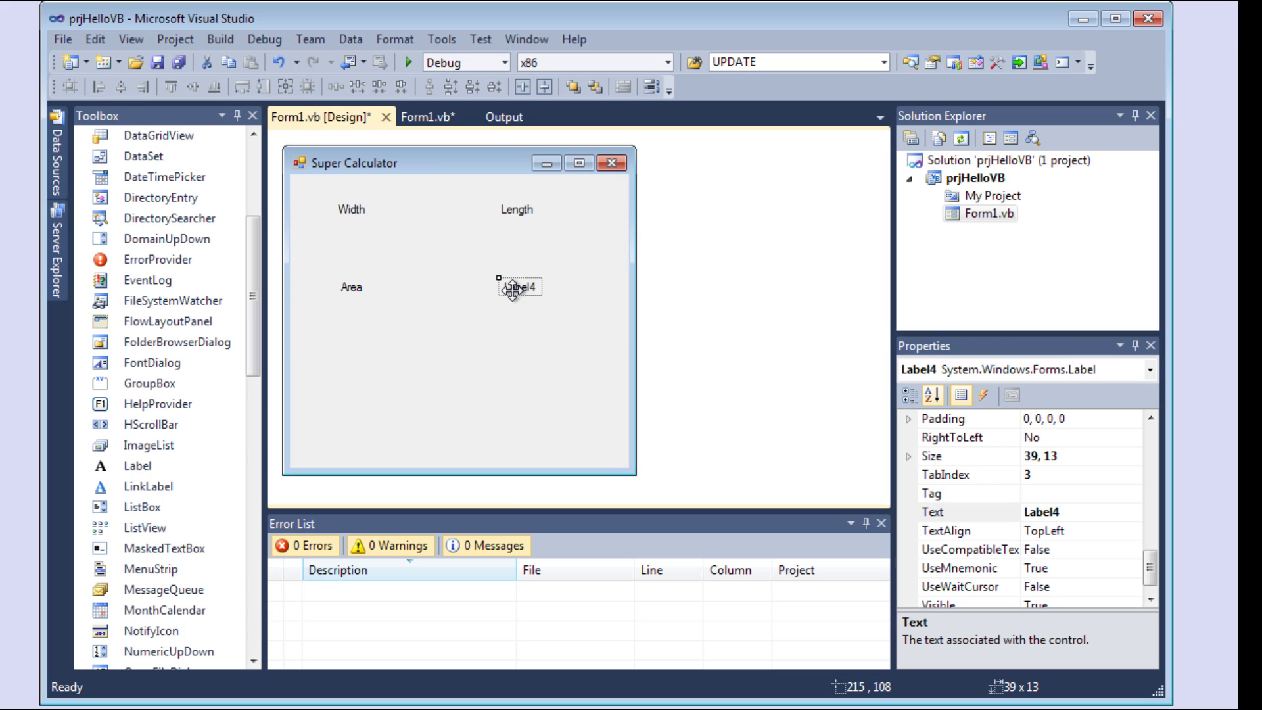
pyautogui.click(1075, 512)
pyautogui.write('noth')
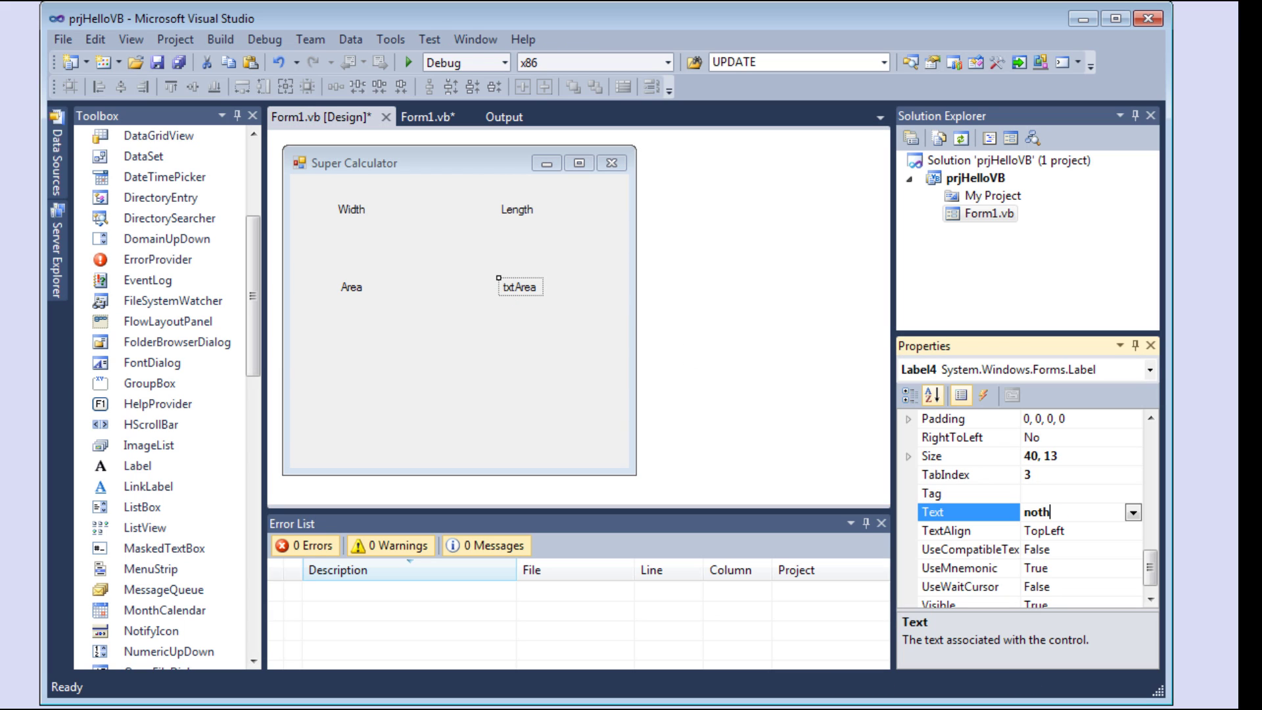
pyautogui.write('ing yet')
pyautogui.click(349, 346)
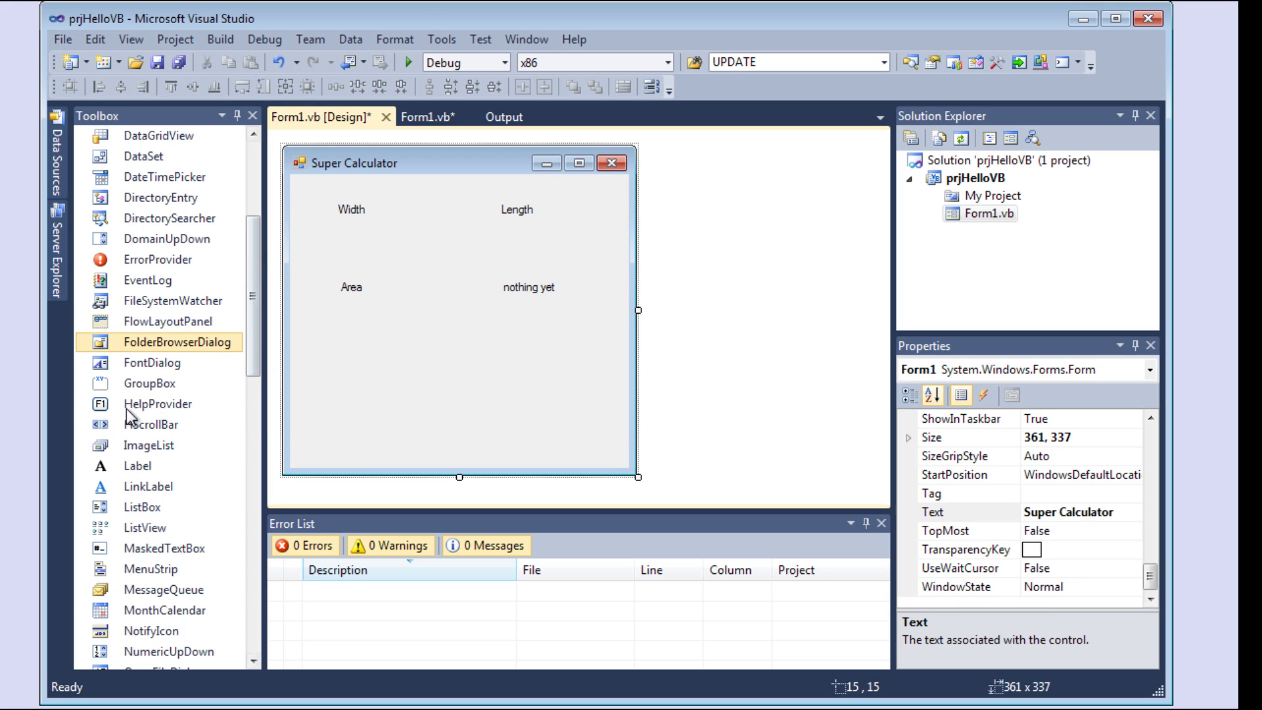
# - Add two TextBox controls beside the Width and Length labels
pyautogui.click(138, 549)
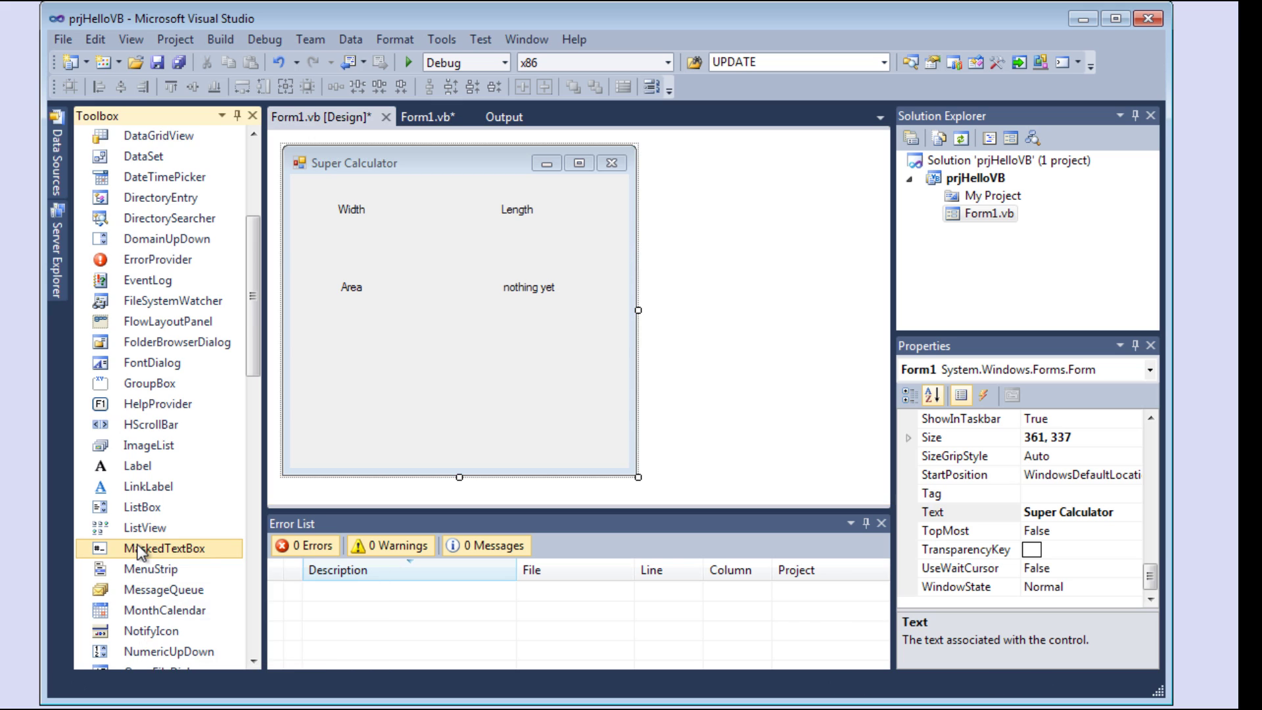
pyautogui.scroll(-4, 138, 551)
pyautogui.scroll(-1, 138, 550)
pyautogui.scroll(-3, 138, 550)
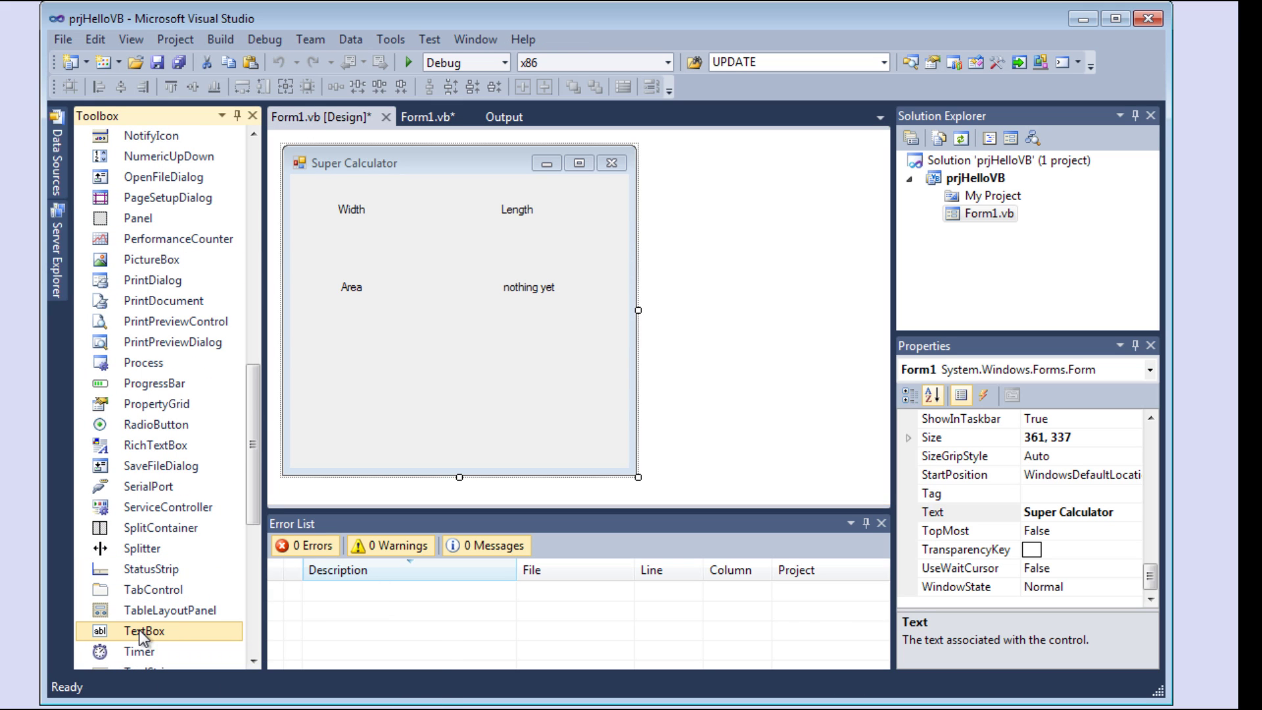
pyautogui.moveTo(153, 638); pyautogui.dragTo(384, 209)
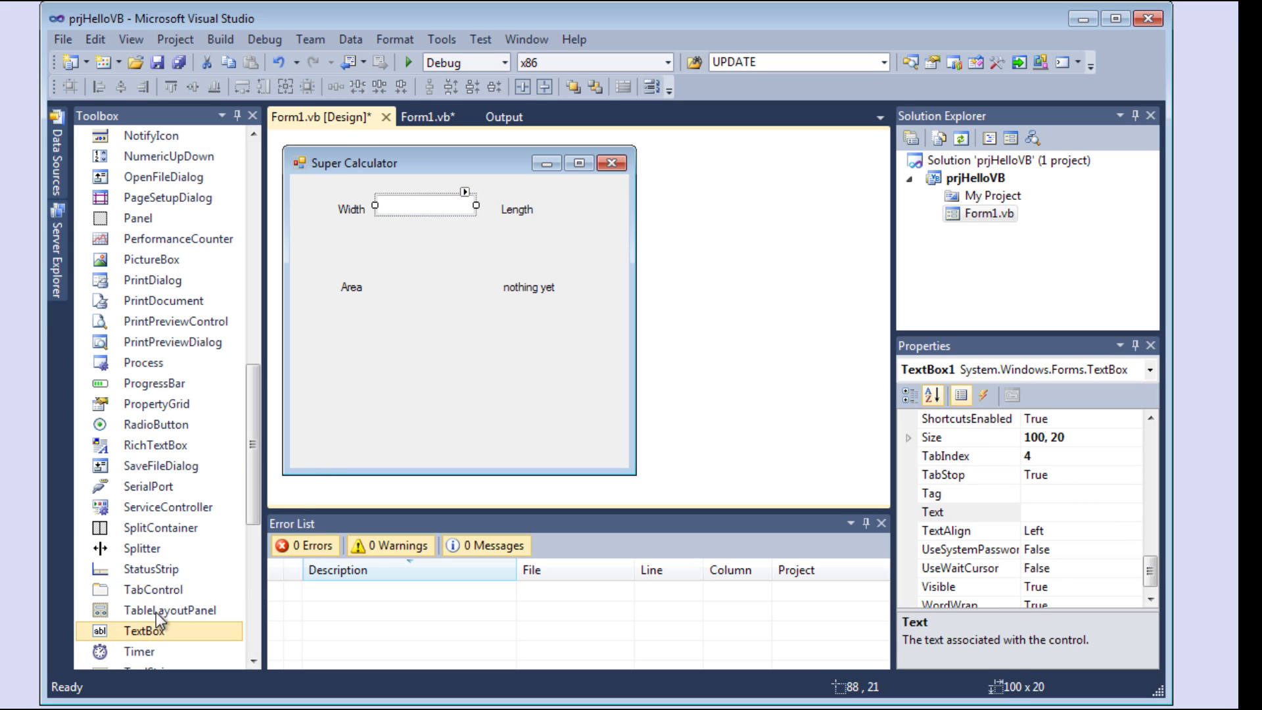
pyautogui.moveTo(142, 631); pyautogui.dragTo(561, 213)
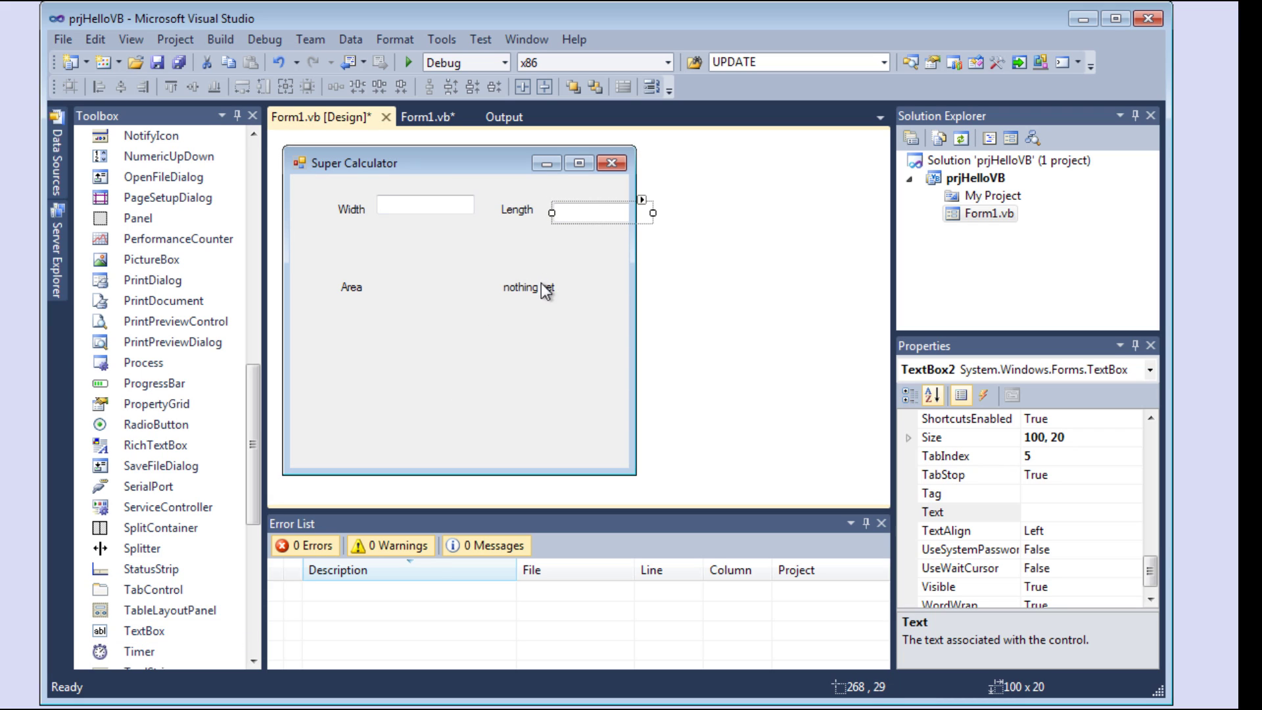
# - Shift the labels and text boxes left, moving Area up under Width
pyautogui.moveTo(354, 213); pyautogui.dragTo(310, 215)
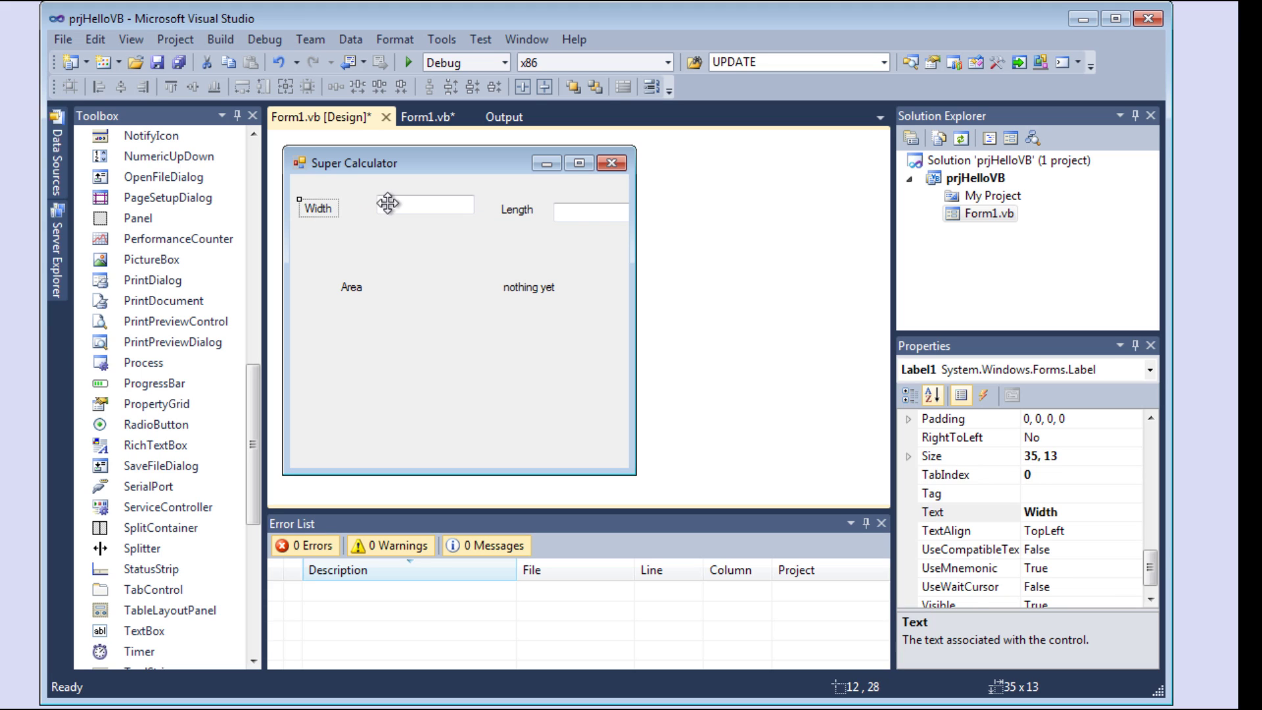
pyautogui.moveTo(387, 206); pyautogui.dragTo(354, 201)
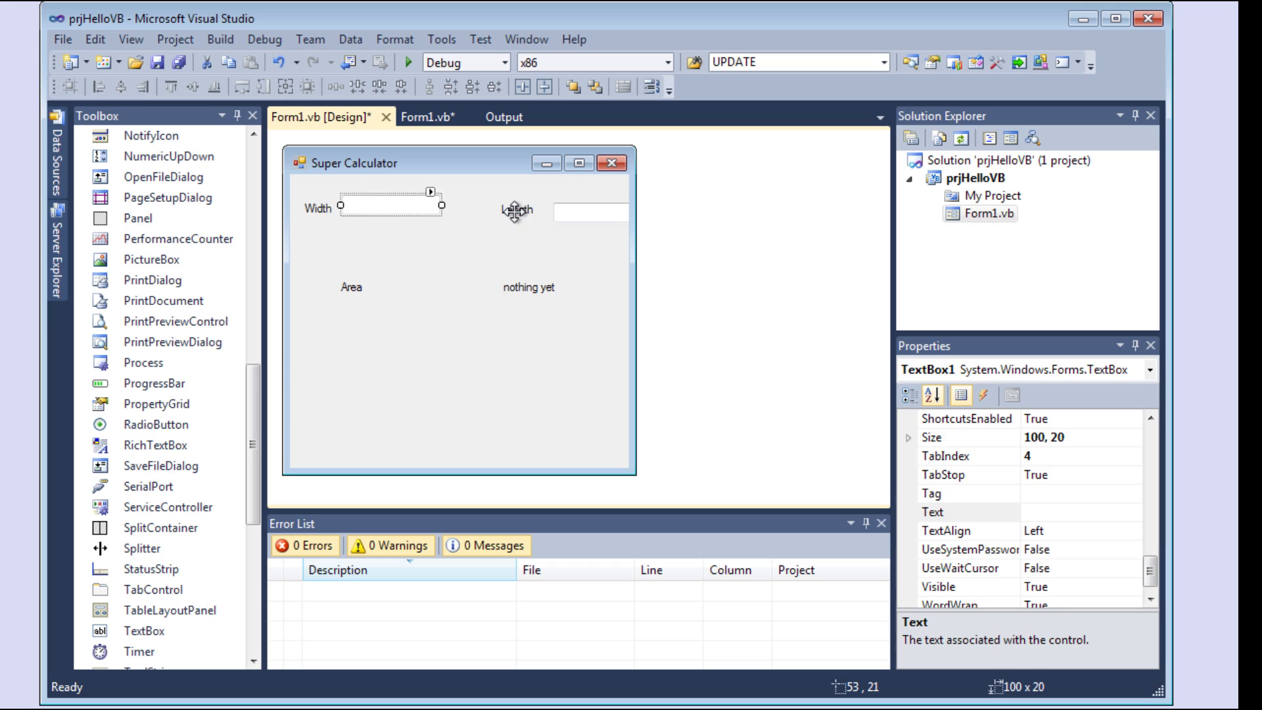
pyautogui.moveTo(515, 211); pyautogui.dragTo(477, 211)
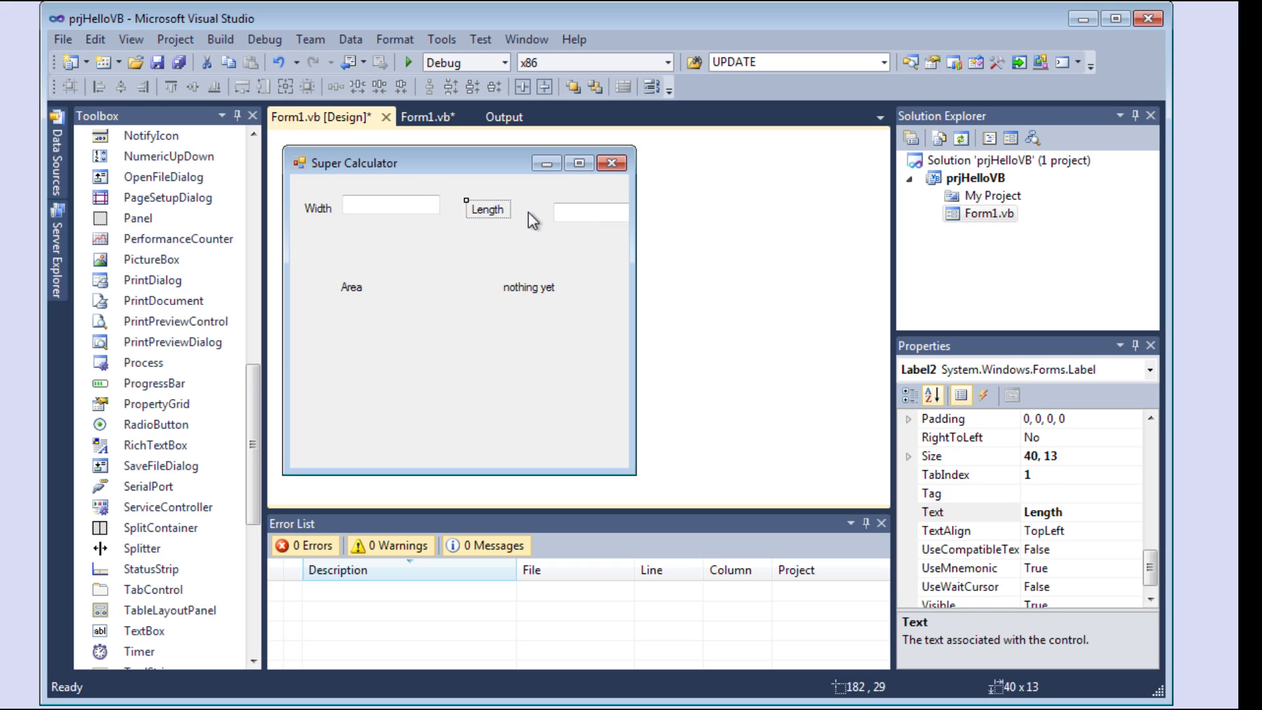
pyautogui.moveTo(574, 211); pyautogui.dragTo(548, 211)
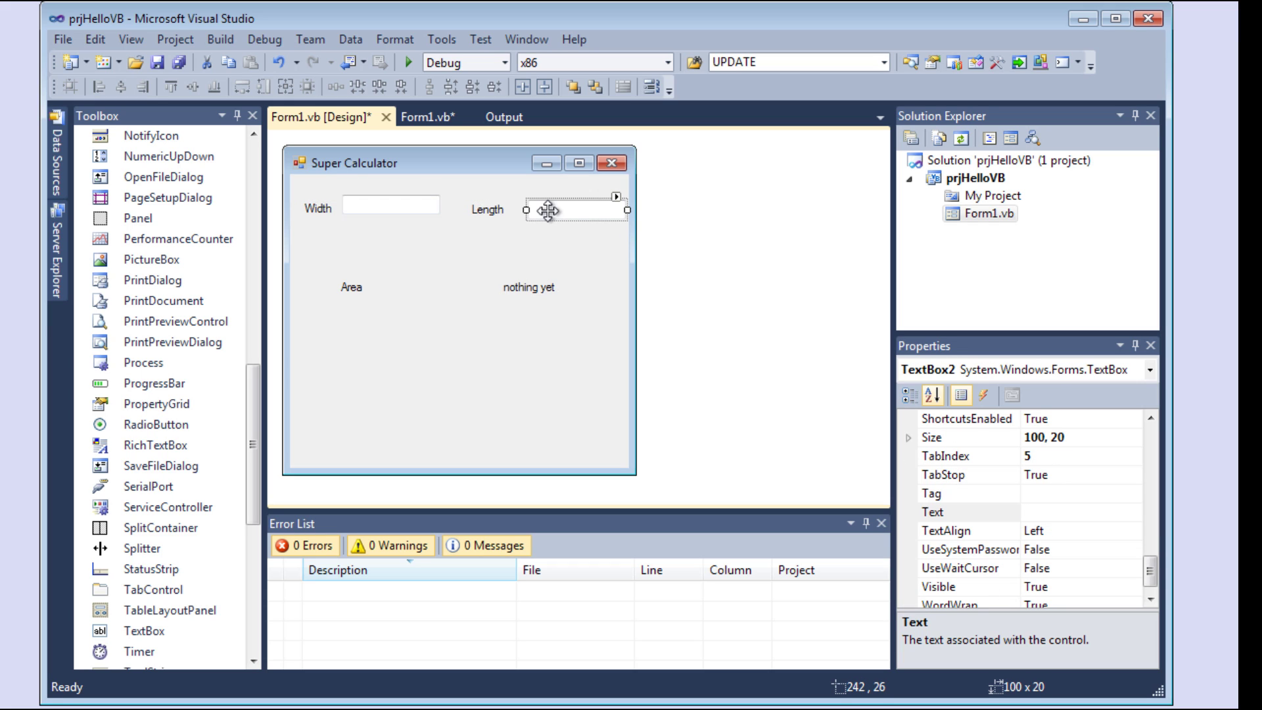
pyautogui.moveTo(349, 291); pyautogui.dragTo(322, 274)
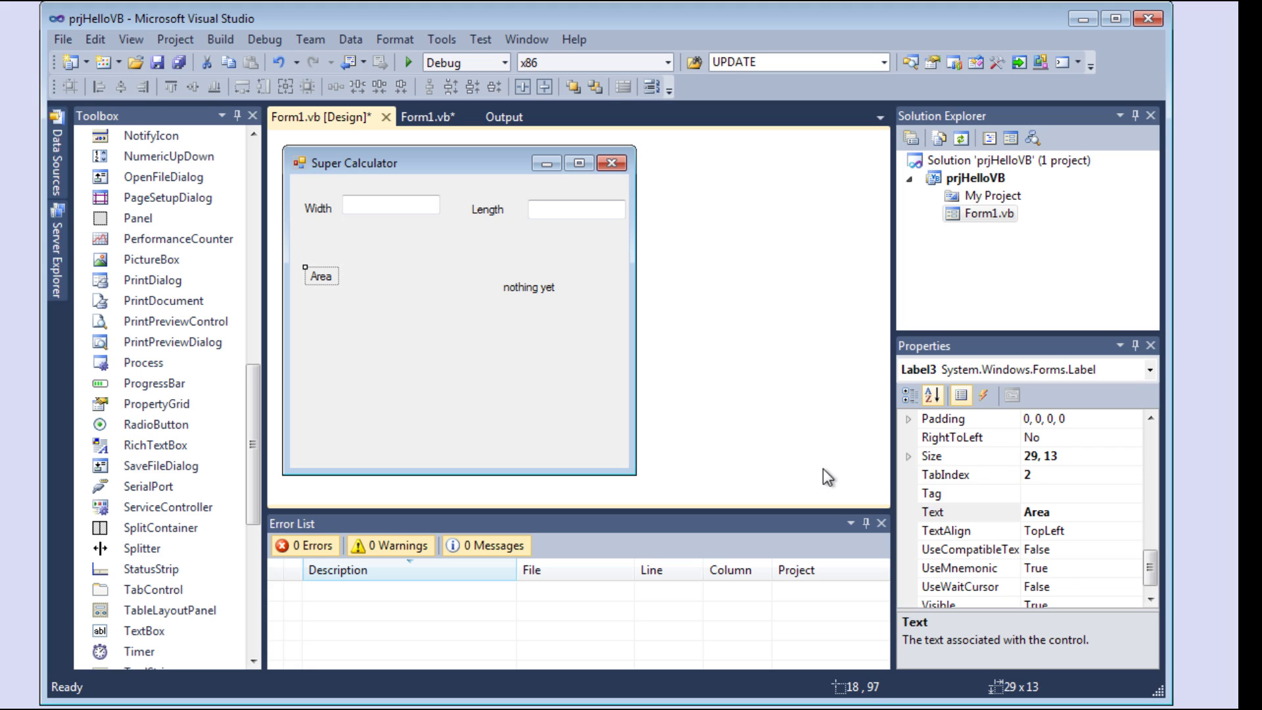
# - Change the Area label's Text to 'Total Area'
pyautogui.click(1022, 511)
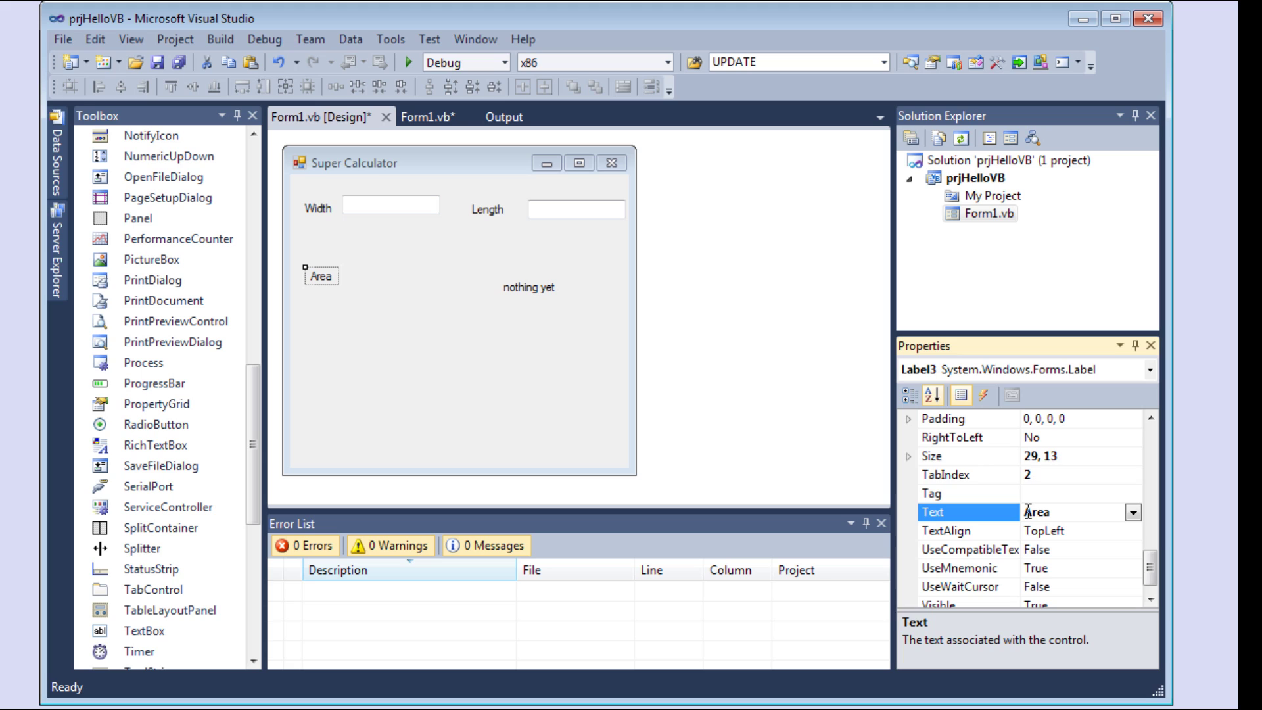
pyautogui.write('Tt')
pyautogui.write('otal')
pyautogui.press('BackSpace')
pyautogui.press('BackSpace')
pyautogui.press('BackSpace')
pyautogui.press('BackSpace')
pyautogui.write('o')
pyautogui.press('Right')
pyautogui.write('al')
# - Snap the 'nothing yet' label beside Total Area
pyautogui.click(531, 288)
pyautogui.moveTo(530, 288); pyautogui.dragTo(409, 279)
pyautogui.click(380, 236)
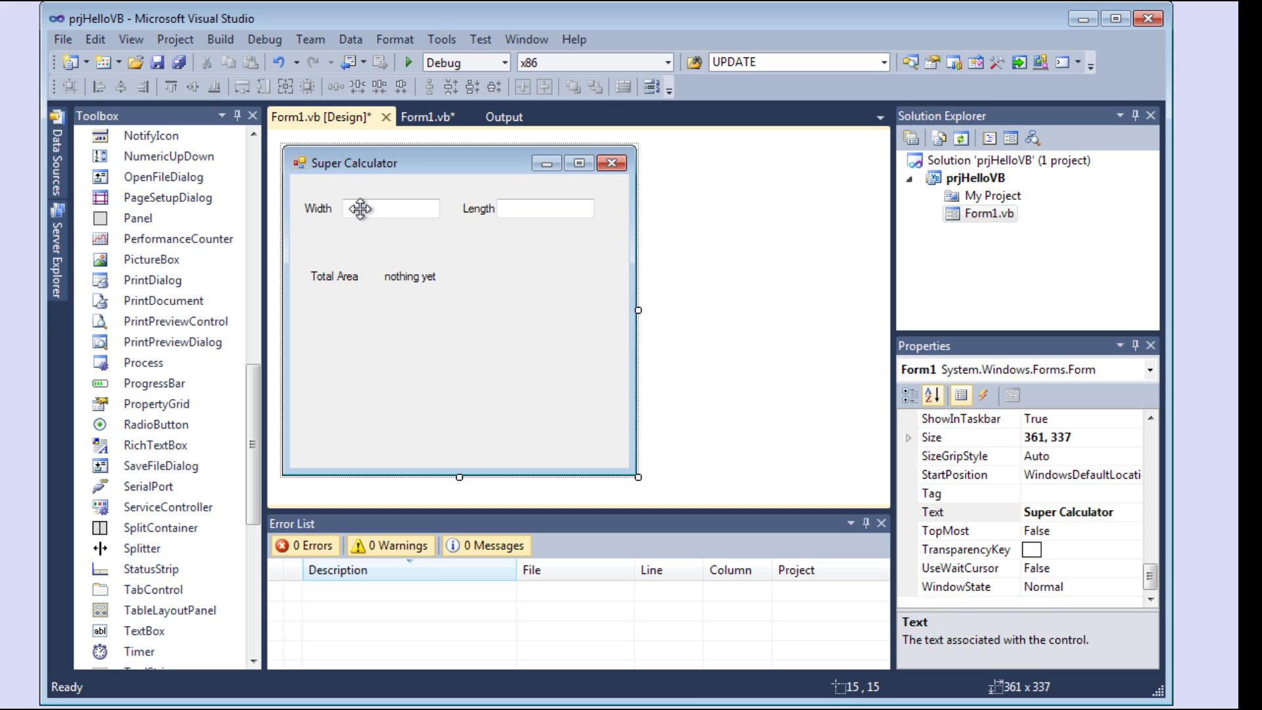
# - Name the Width and Length text boxes txtWidth and txtLength
pyautogui.click(360, 207)
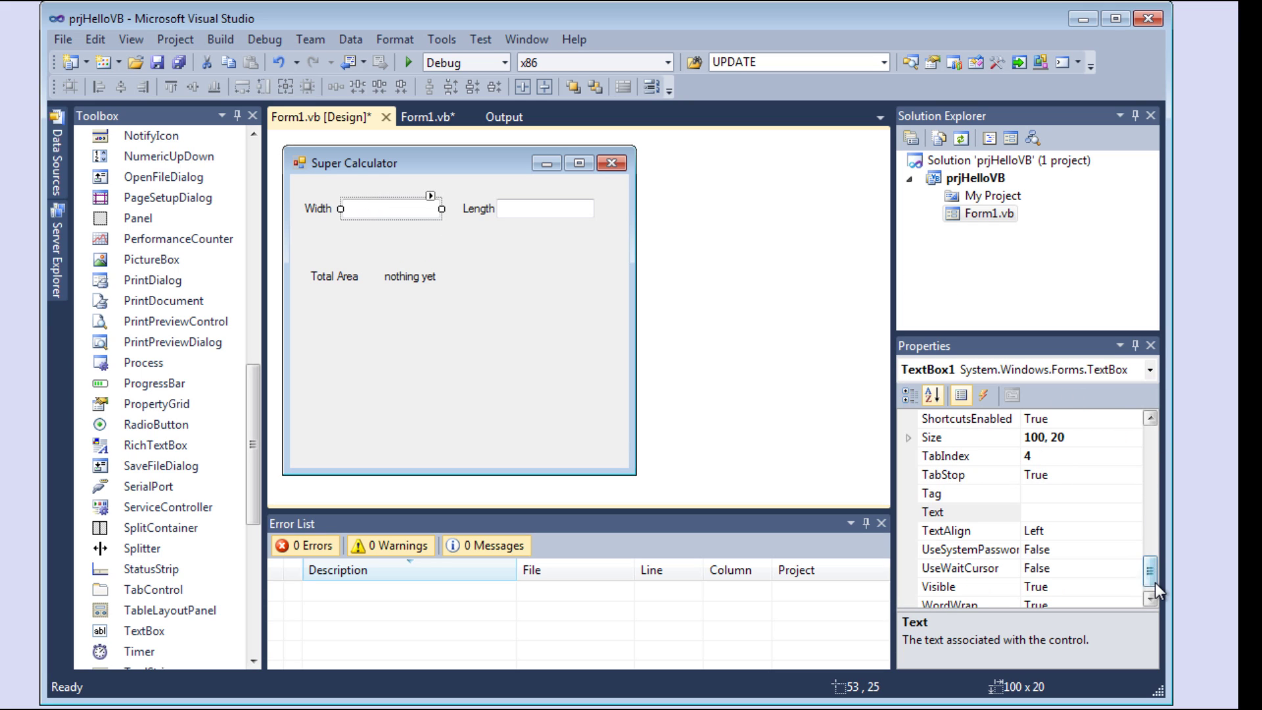
pyautogui.moveTo(1155, 587); pyautogui.dragTo(1141, 424)
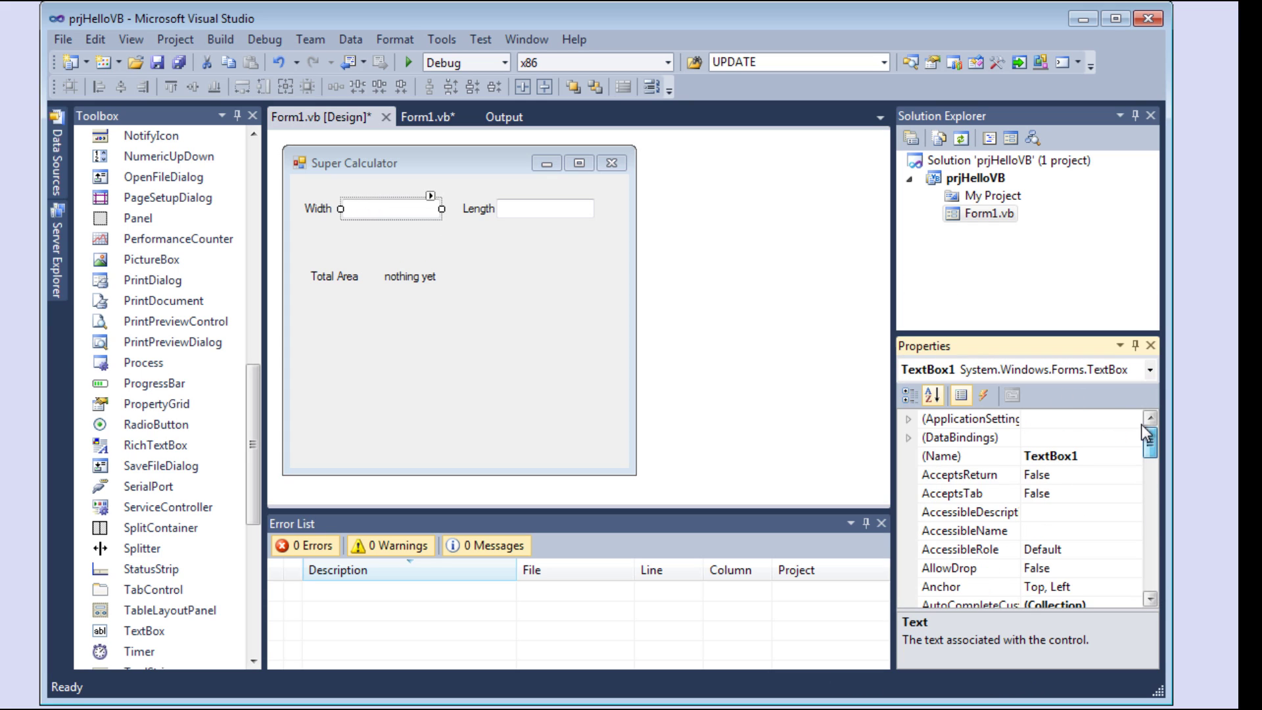
pyautogui.click(1071, 456)
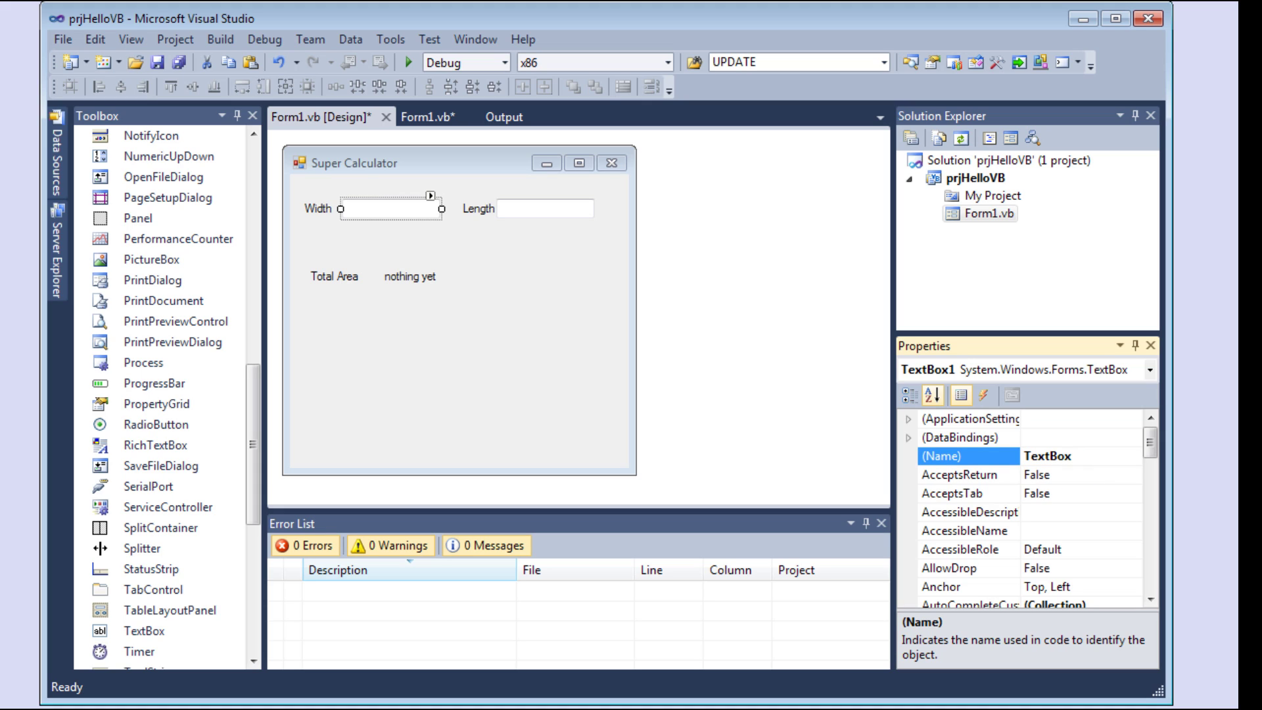
pyautogui.press('BackSpace')
pyautogui.press('BackSpace')
pyautogui.press('BackSpace')
pyautogui.press('BackSpace')
pyautogui.press('BackSpace')
pyautogui.write('Width')
pyautogui.click(562, 208)
pyautogui.write('txt')
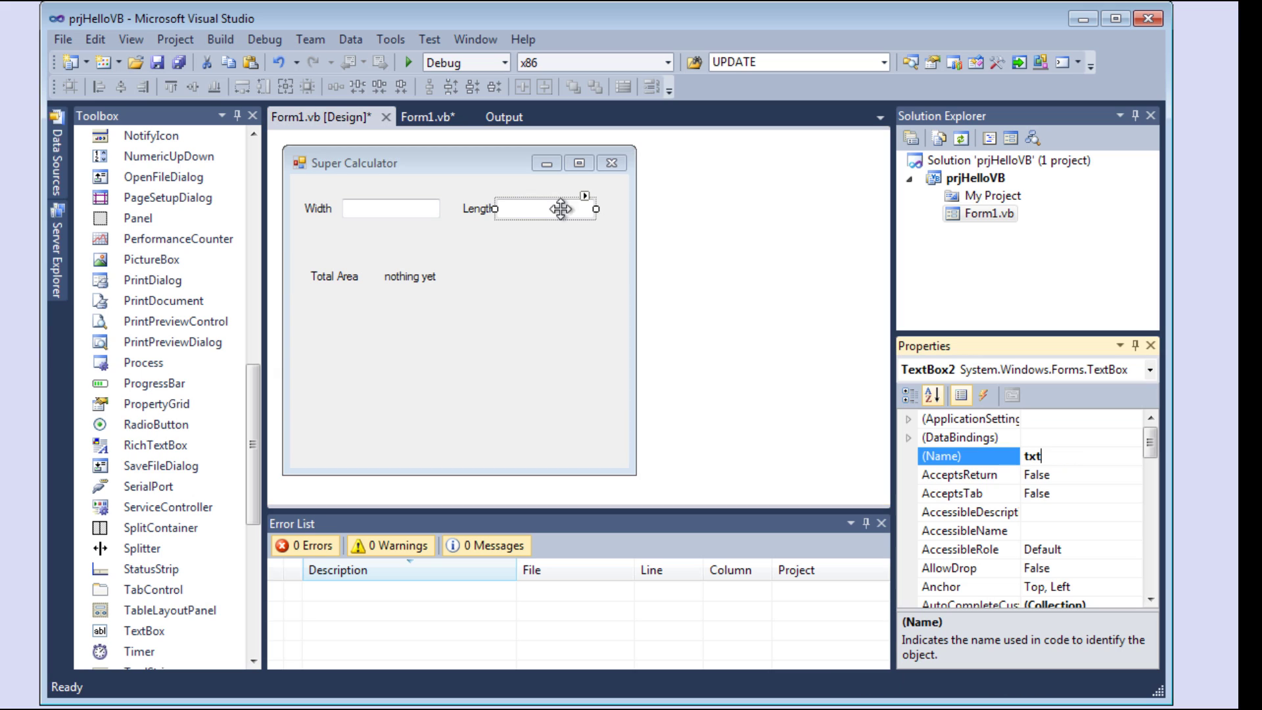
pyautogui.write('Length')
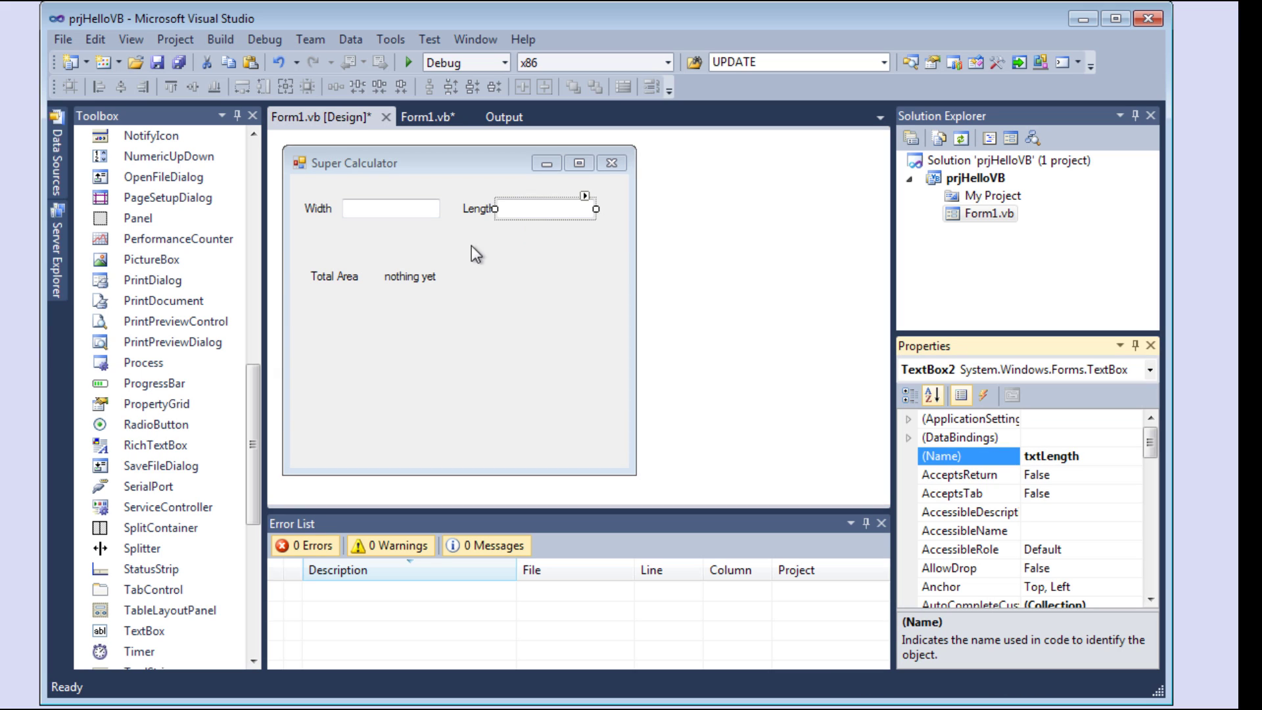
# - Name the result label txtArea and open Form1's code with F7
pyautogui.click(408, 275)
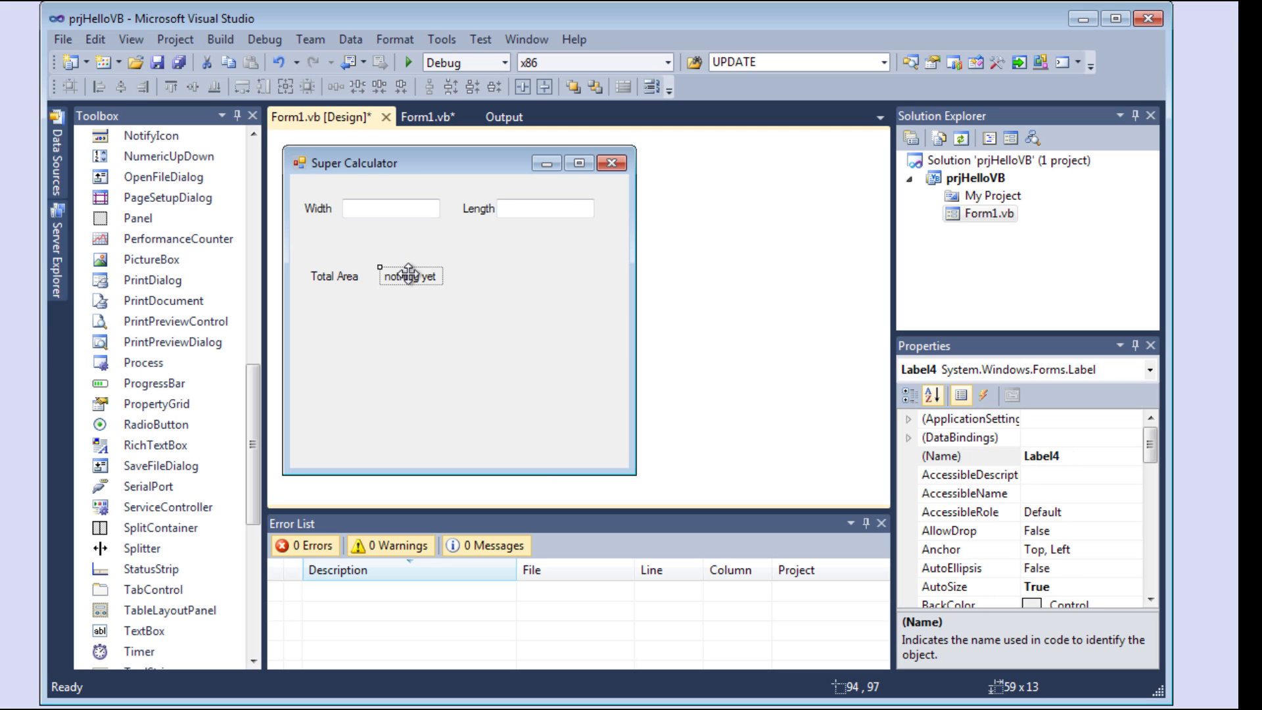
pyautogui.click(1039, 456)
pyautogui.press('BackSpace')
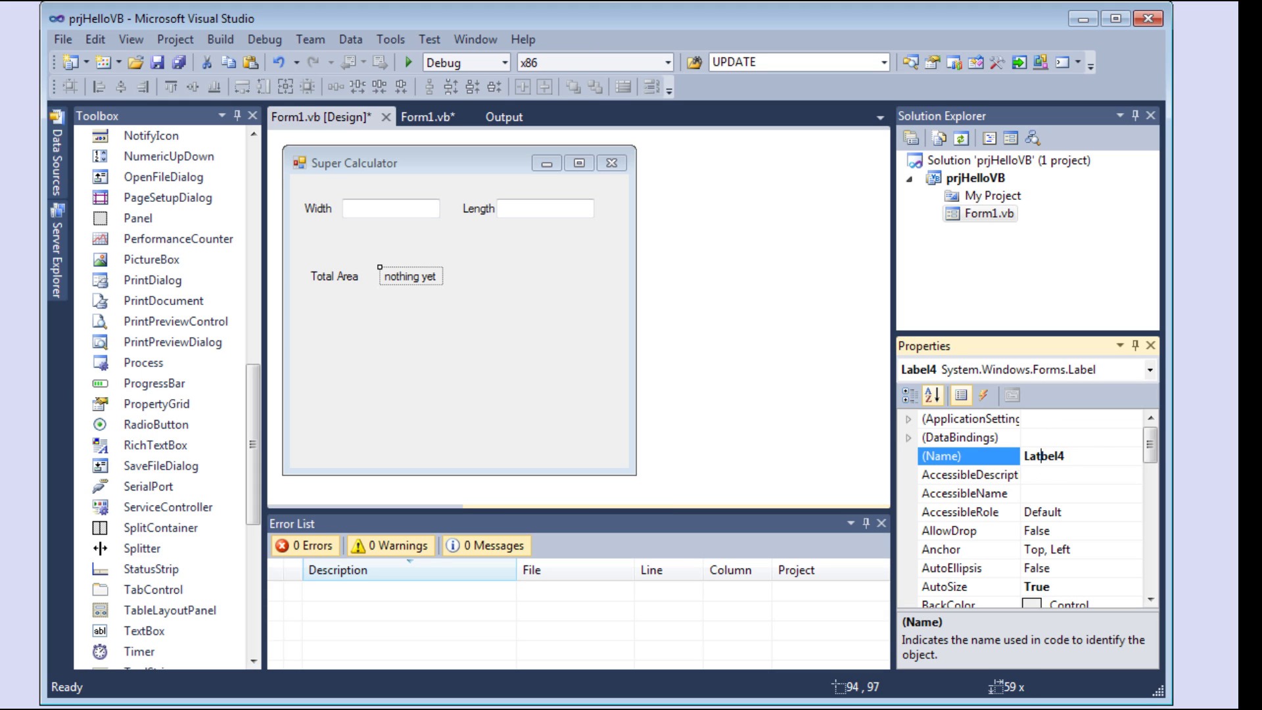
pyautogui.press('BackSpace')
pyautogui.press('BackSpace')
pyautogui.press('BackSpace')
pyautogui.write('xtArea')
pyautogui.click(498, 259)
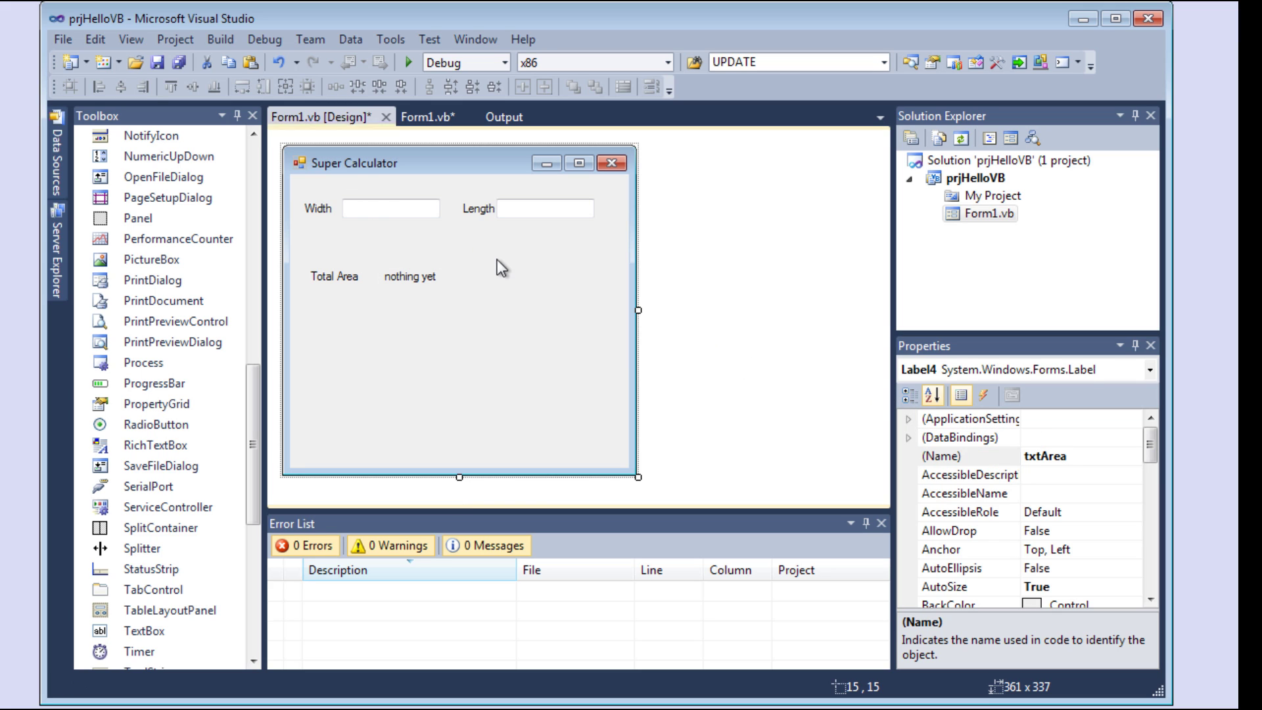
pyautogui.press('F7')
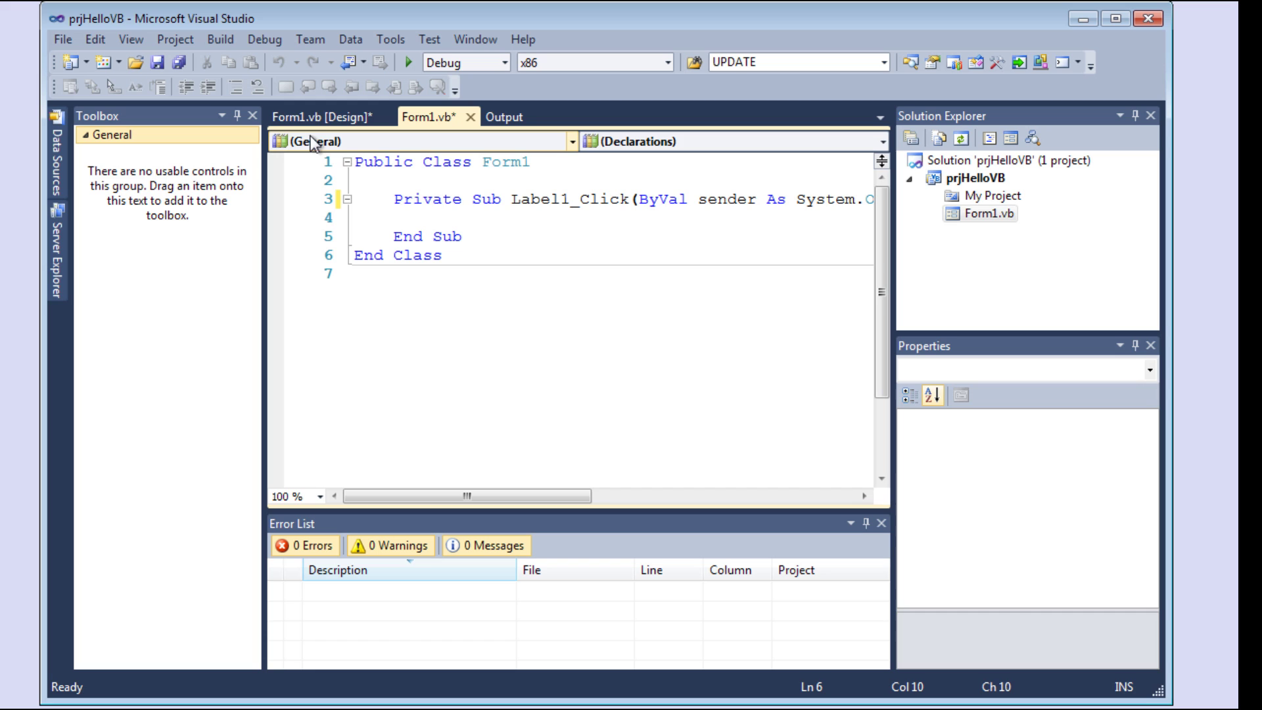
# - Return to the Form1 designer and drop a Button beside the 'nothing yet' label
pyautogui.click(303, 119)
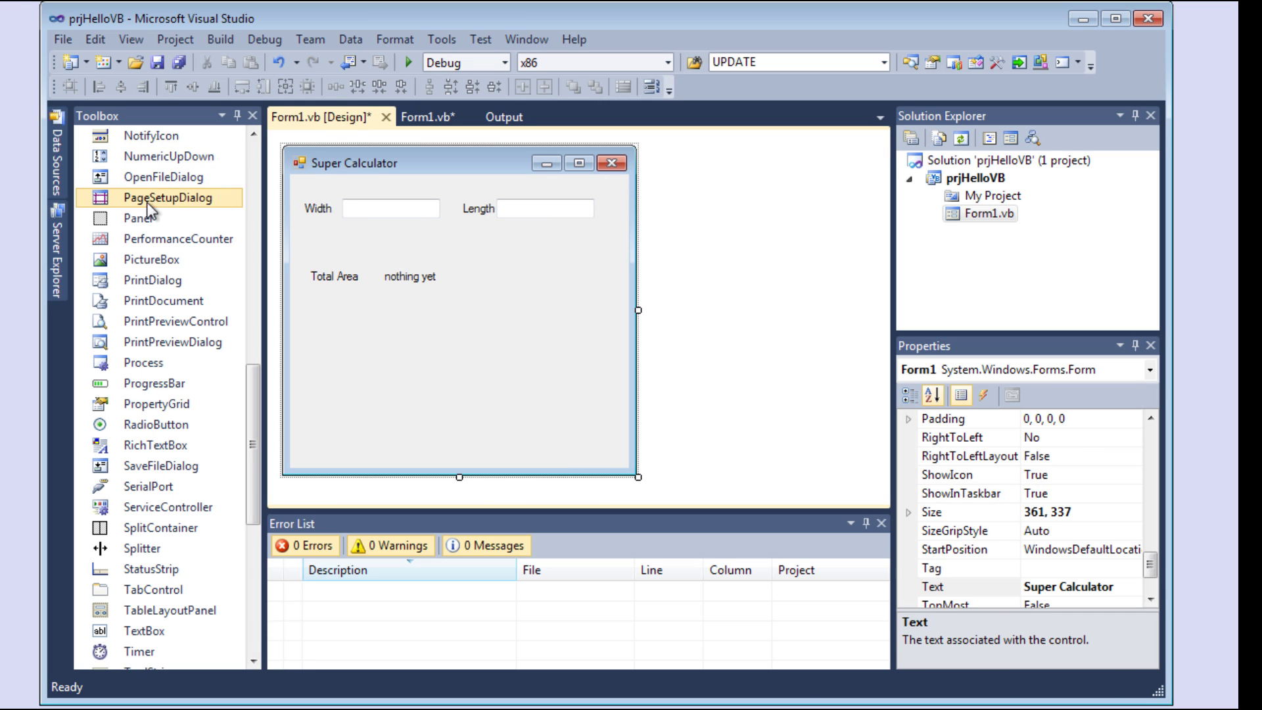
pyautogui.click(250, 211)
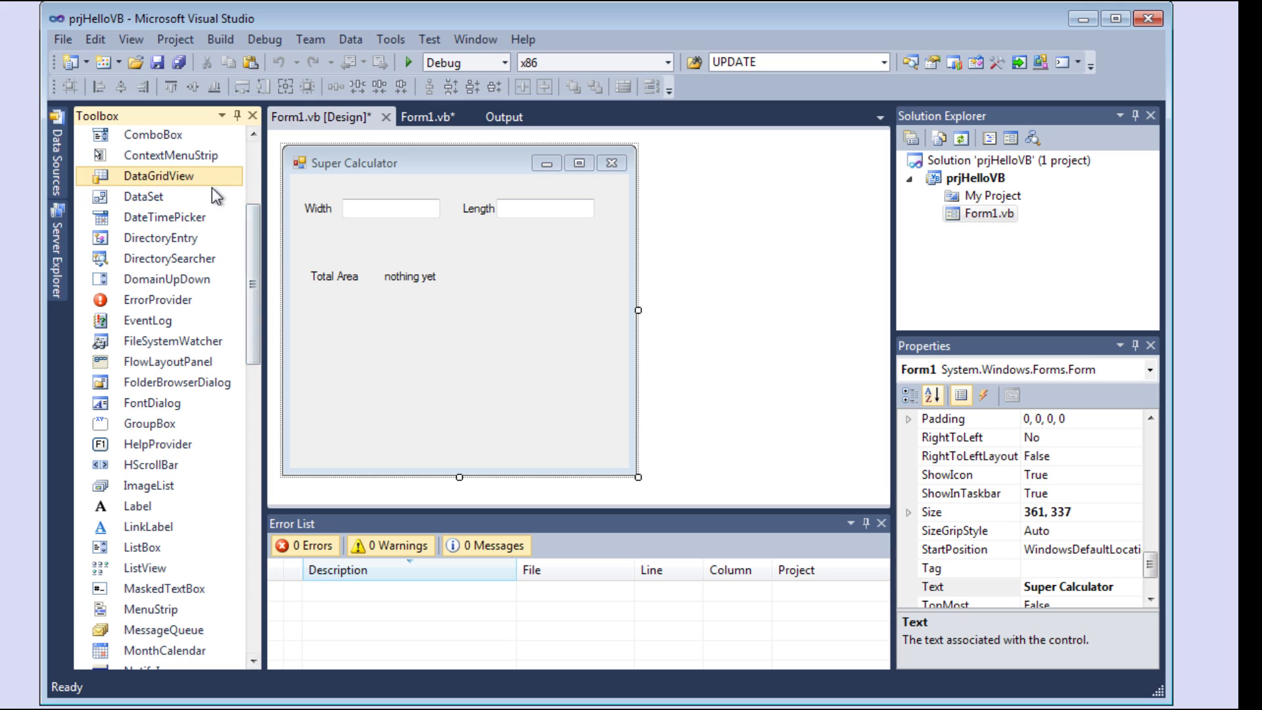
pyautogui.click(254, 170)
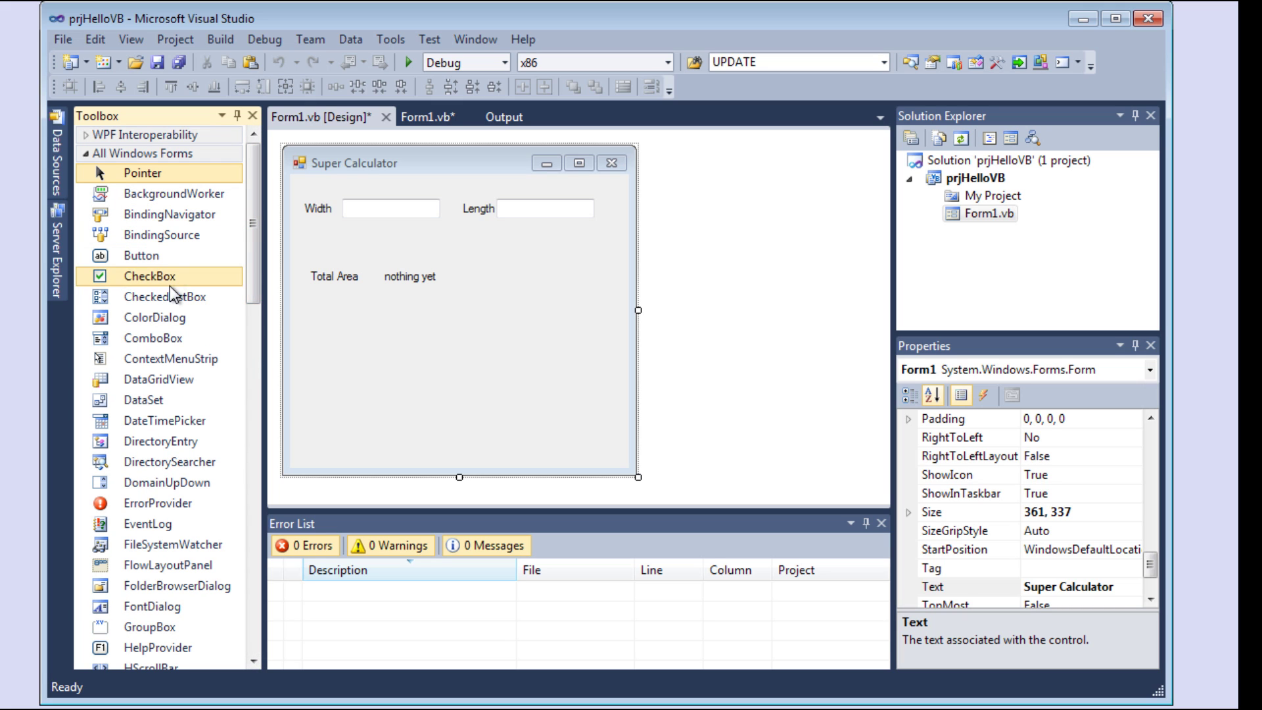
pyautogui.moveTo(144, 258); pyautogui.dragTo(474, 279)
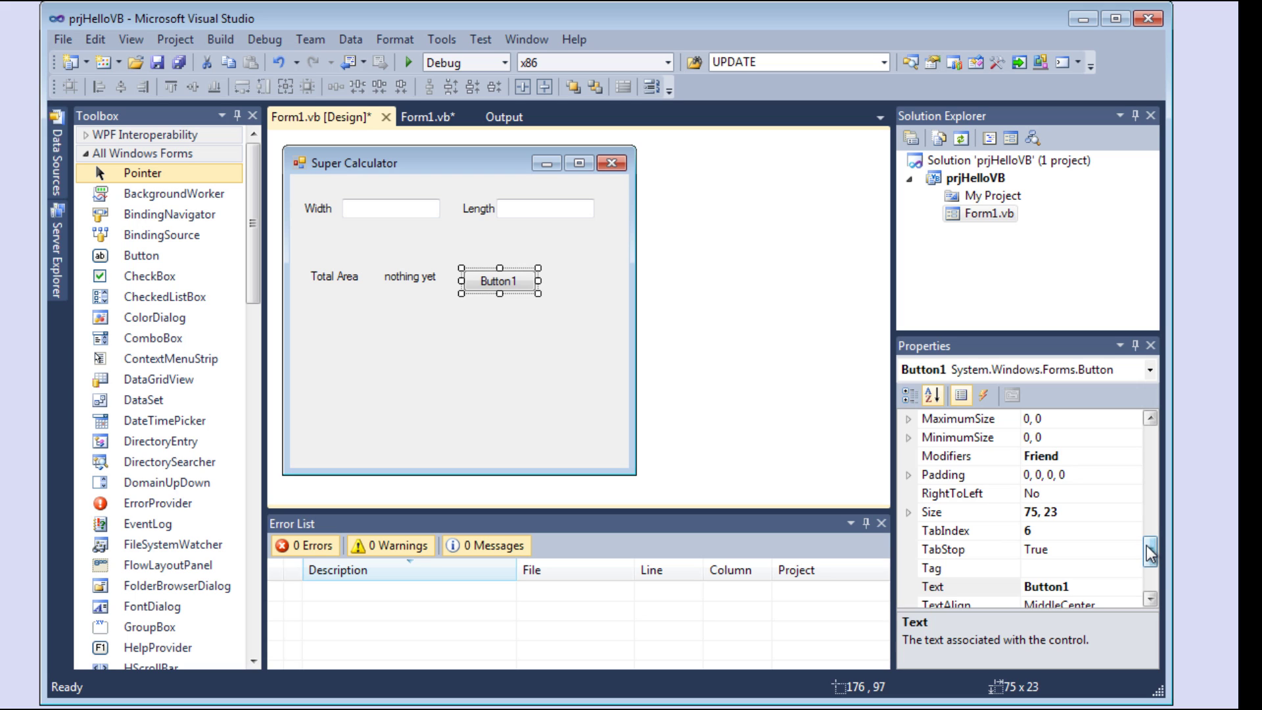
pyautogui.moveTo(1149, 552); pyautogui.dragTo(1150, 442)
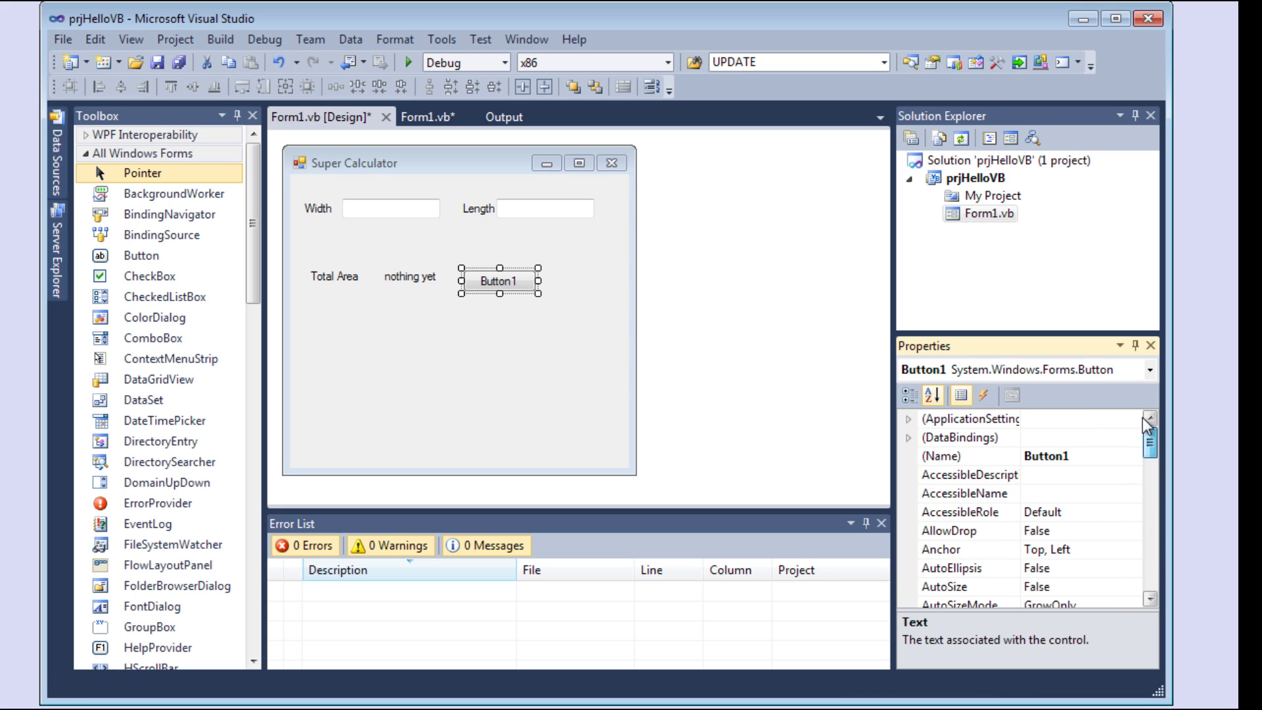
# - Name the button btnCalc and set its Text to &Calculate
pyautogui.click(1070, 455)
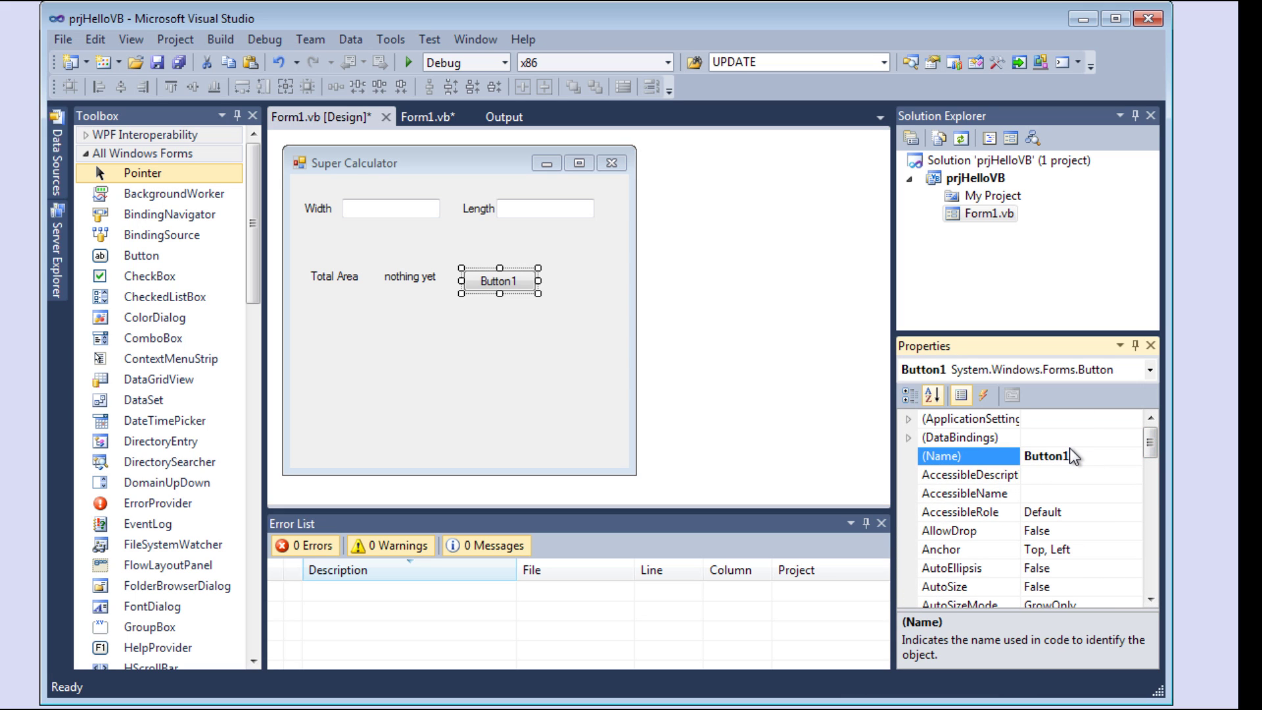
pyautogui.write('btnC')
pyautogui.write('alc')
pyautogui.moveTo(1148, 432); pyautogui.dragTo(1153, 589)
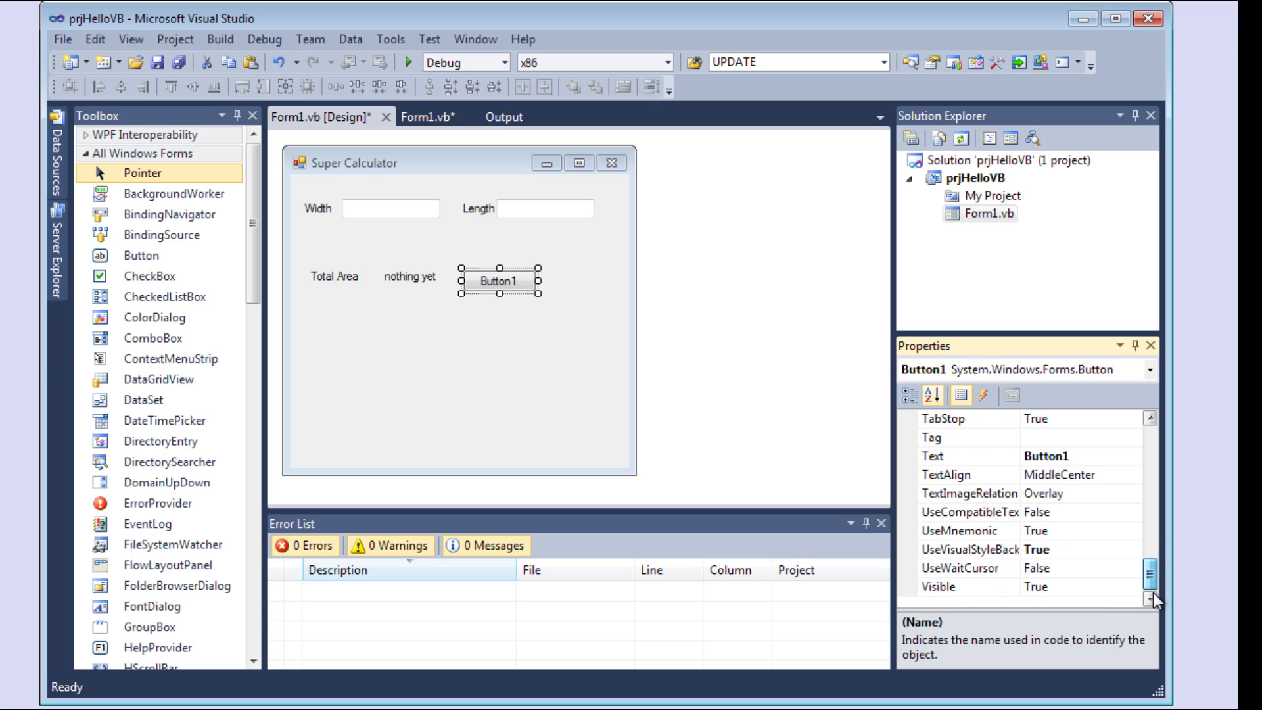
pyautogui.press('Return')
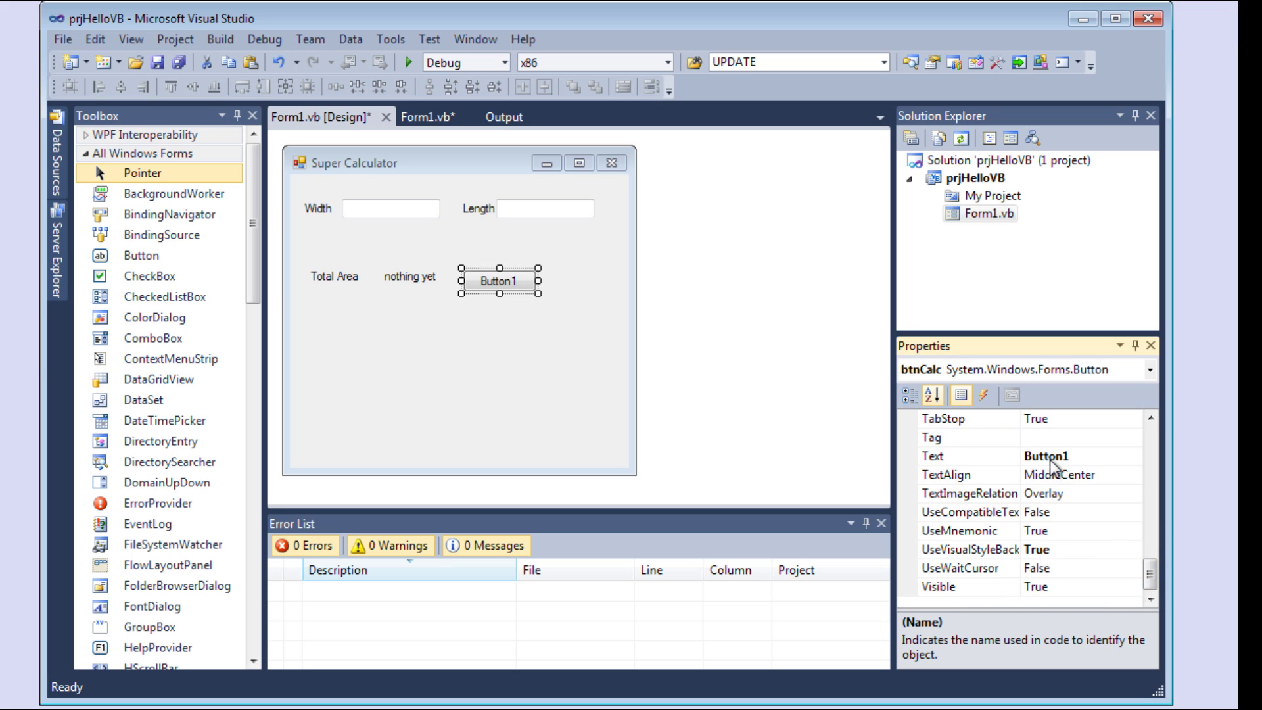
pyautogui.click(1050, 459)
pyautogui.doubleClick(1050, 460)
pyautogui.write('/cak')
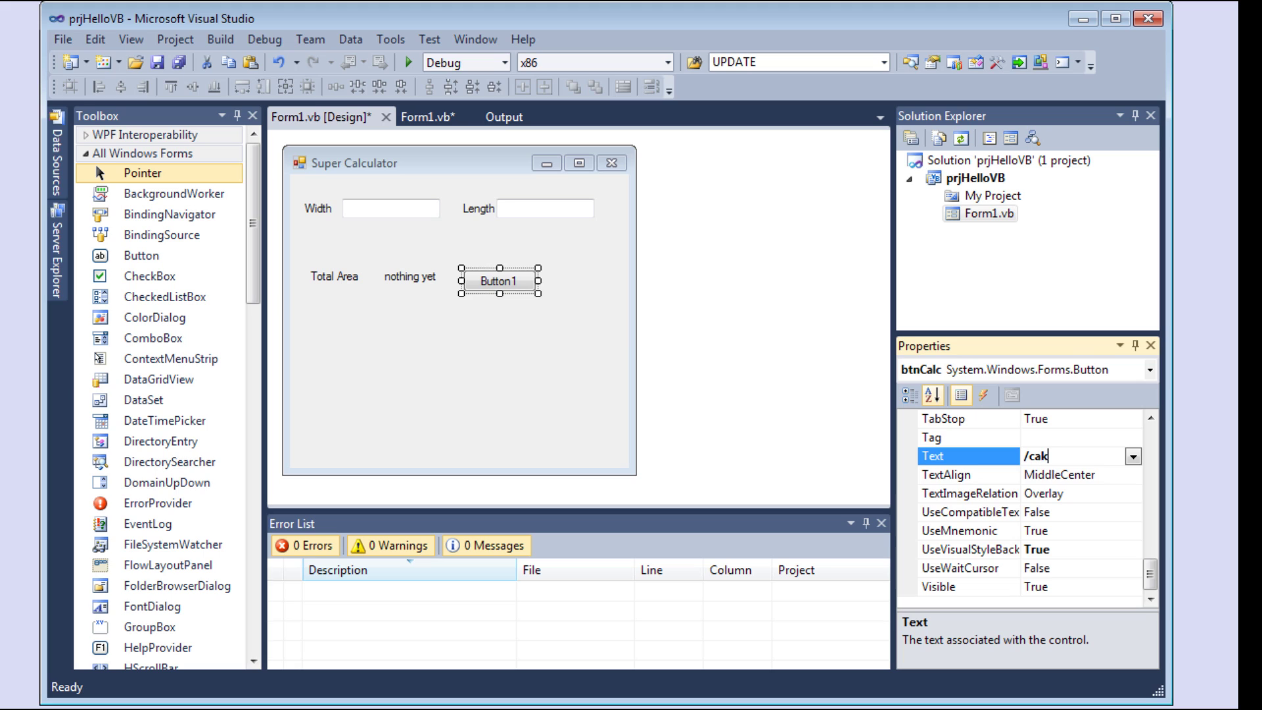
pyautogui.press('BackSpace')
pyautogui.press('BackSpace')
pyautogui.press('BackSpace')
pyautogui.write('ula')
pyautogui.write('te')
pyautogui.press('BackSpace')
pyautogui.press('BackSpace')
pyautogui.press('BackSpace')
pyautogui.write('ulate')
pyautogui.press('Return')
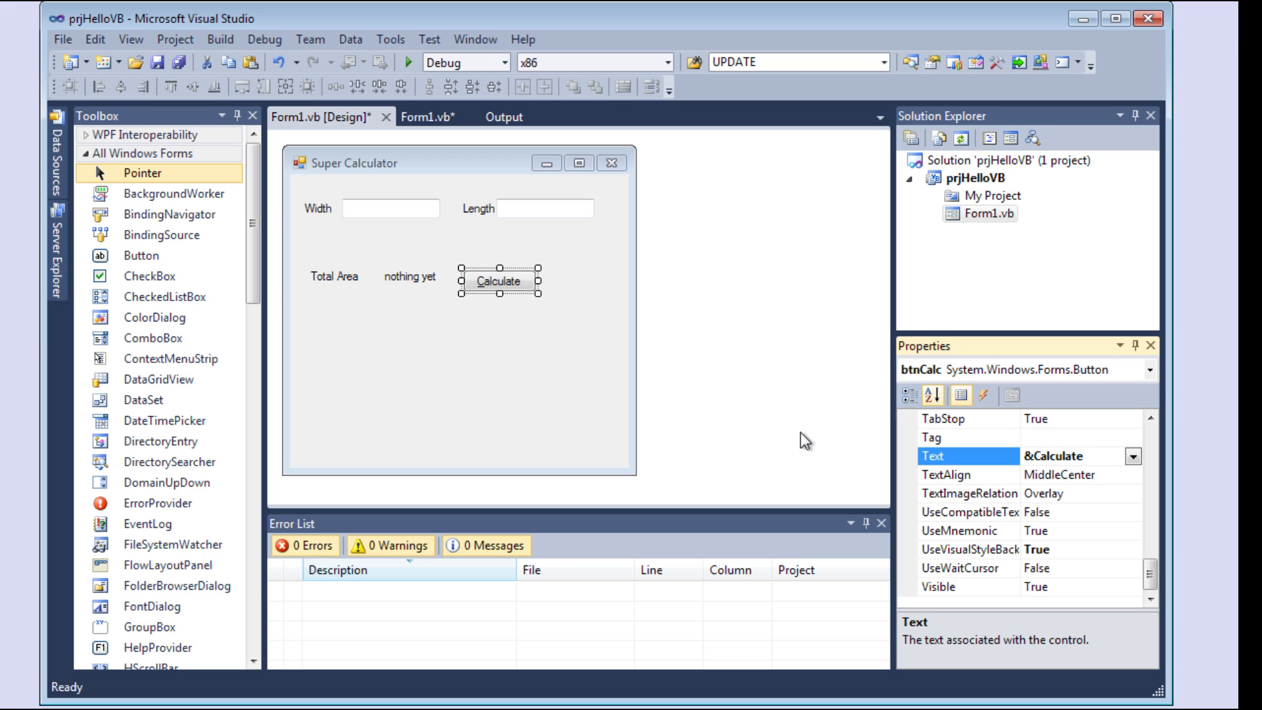
# - Move the Calculate button level with Total Area and enlarge it to 91 by 39
pyautogui.click(495, 360)
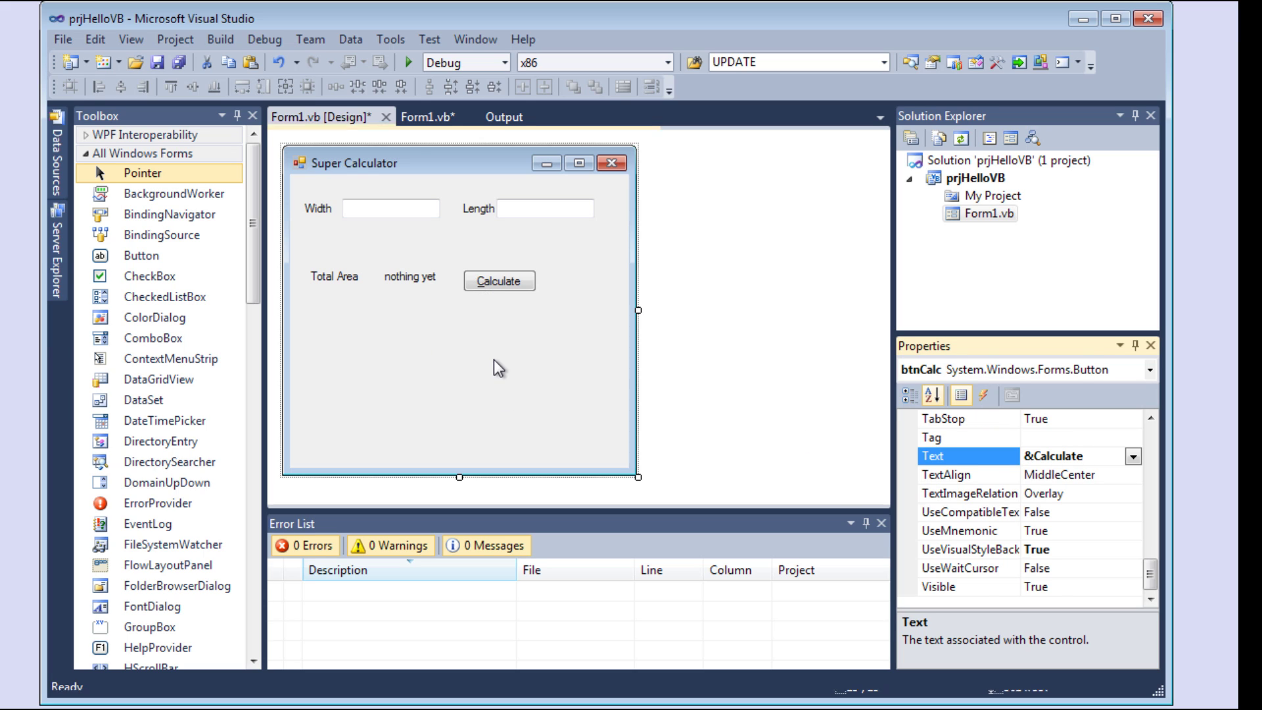
pyautogui.moveTo(497, 283)
pyautogui.mouseDown()
pyautogui.moveTo(545, 273)
pyautogui.moveTo(535, 276)
pyautogui.moveTo(599, 303)
pyautogui.mouseUp()
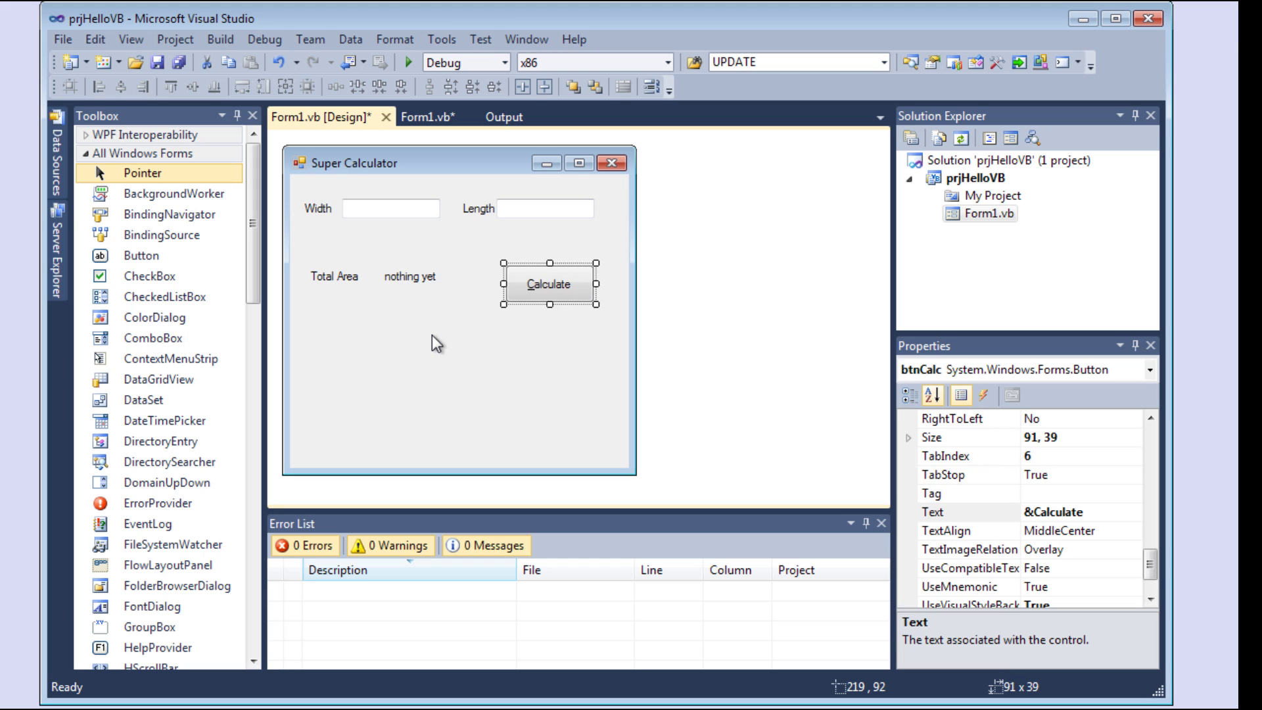
pyautogui.click(409, 332)
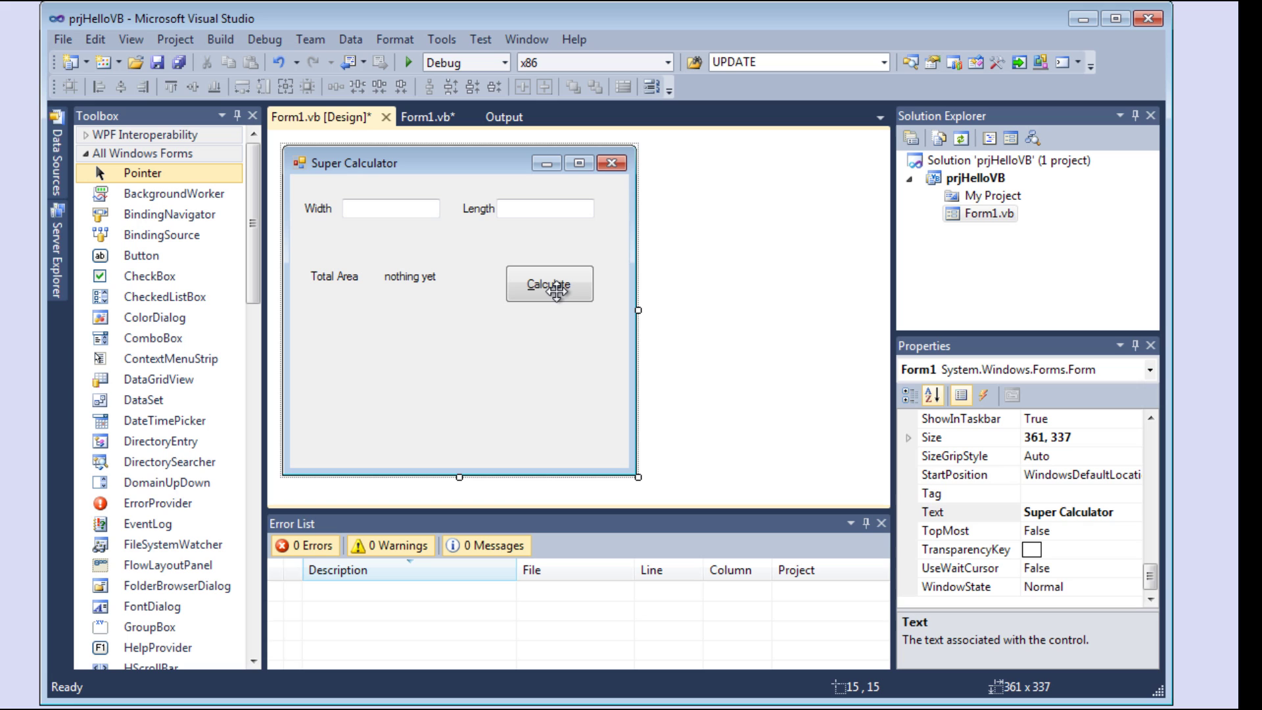
# - Open Form1's code through the form's View Code shortcut
pyautogui.click(425, 115)
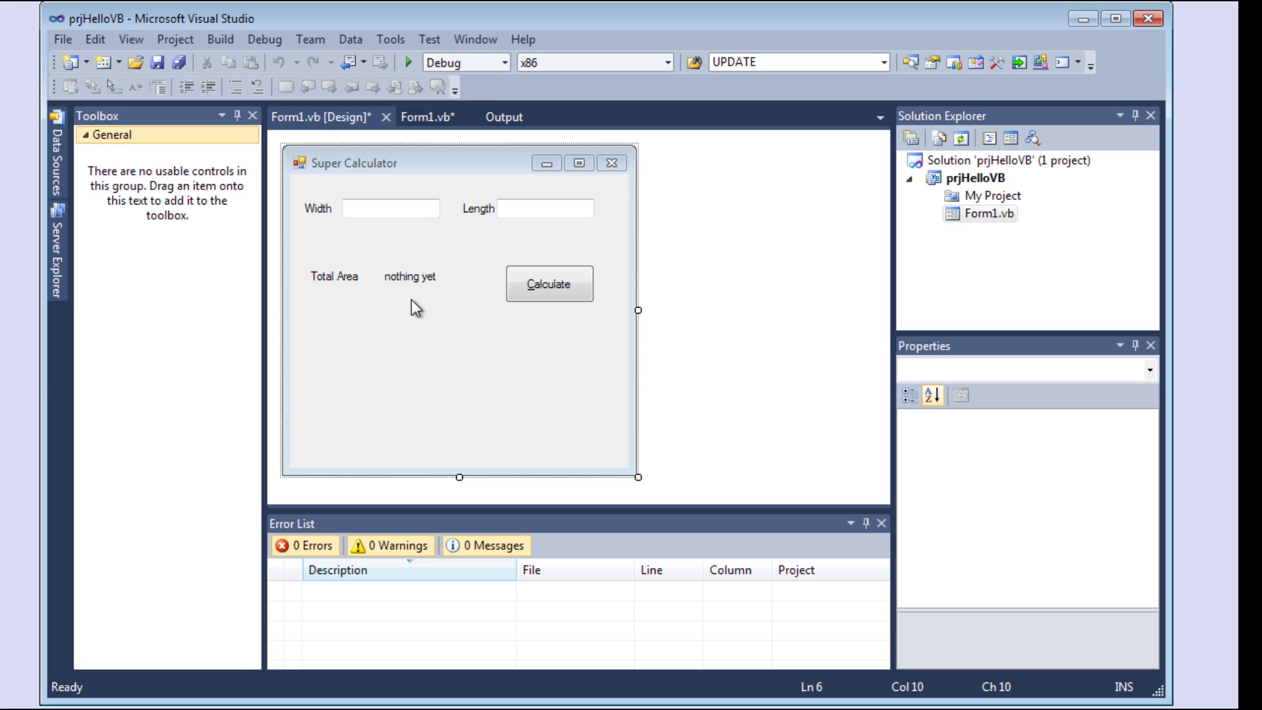
pyautogui.rightClick(422, 342)
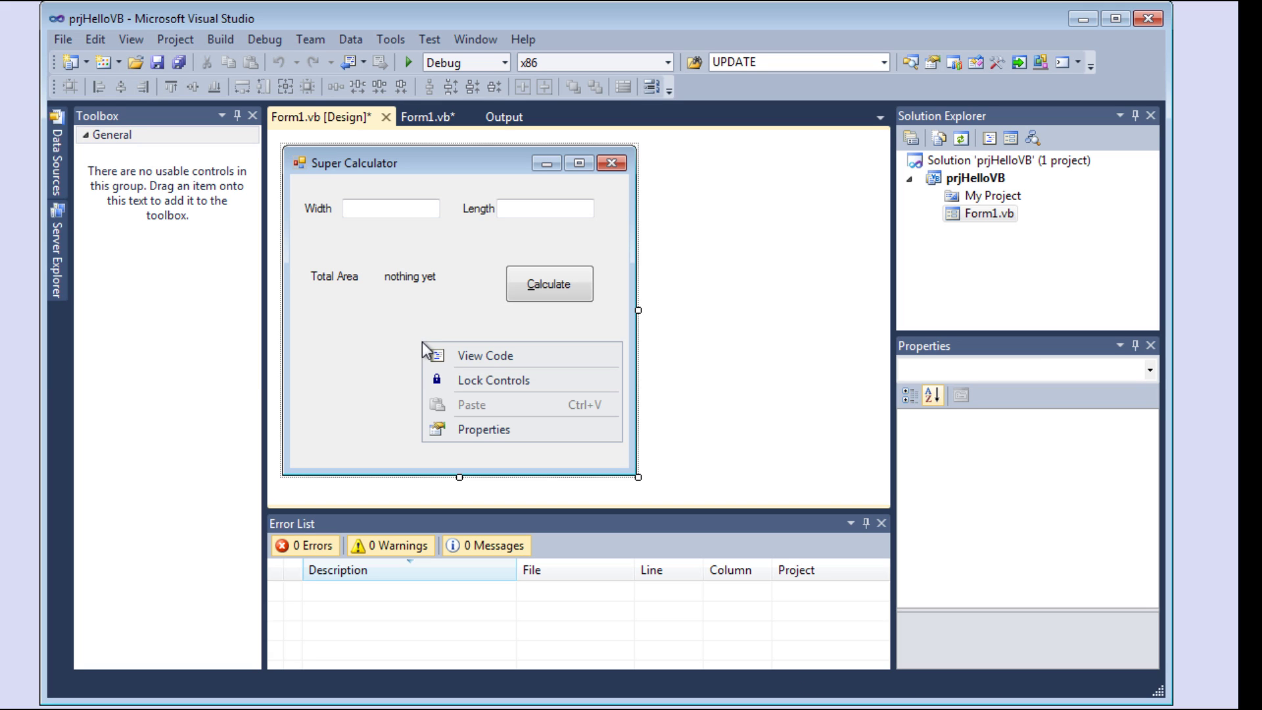
pyautogui.click(461, 355)
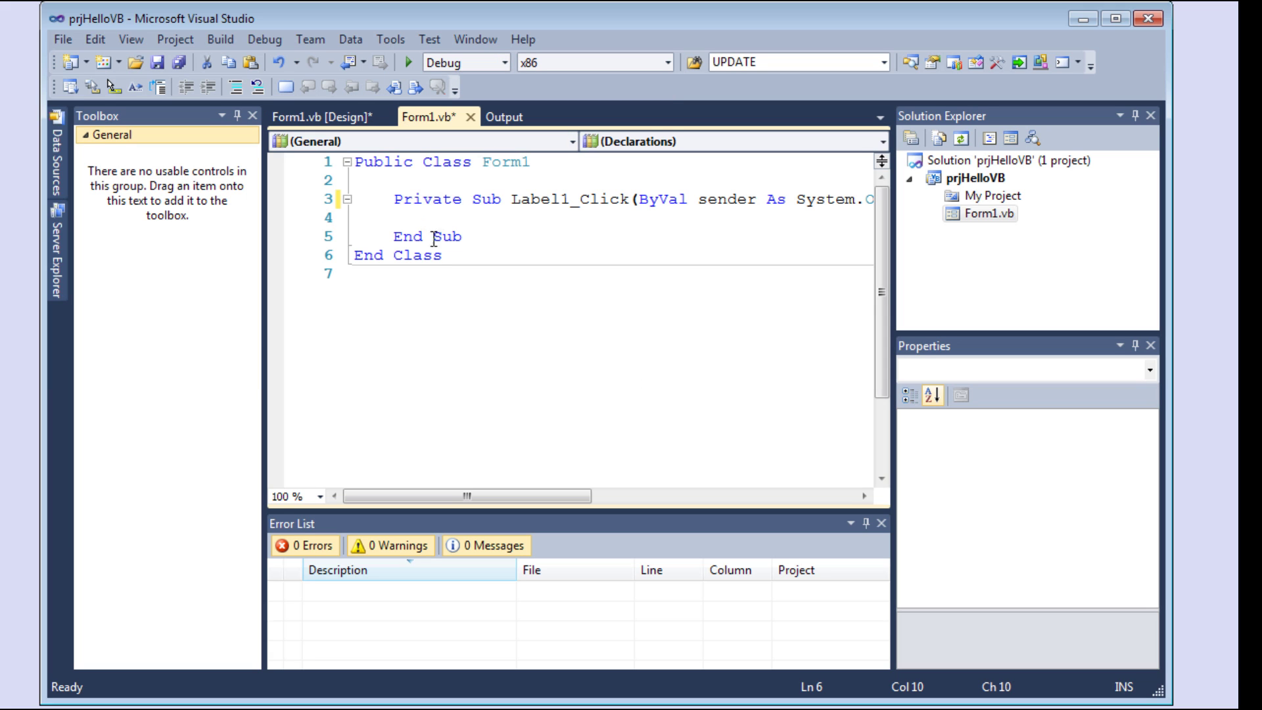
# - Generate the btnCalc Click event handler from the code dropdowns
pyautogui.click(346, 141)
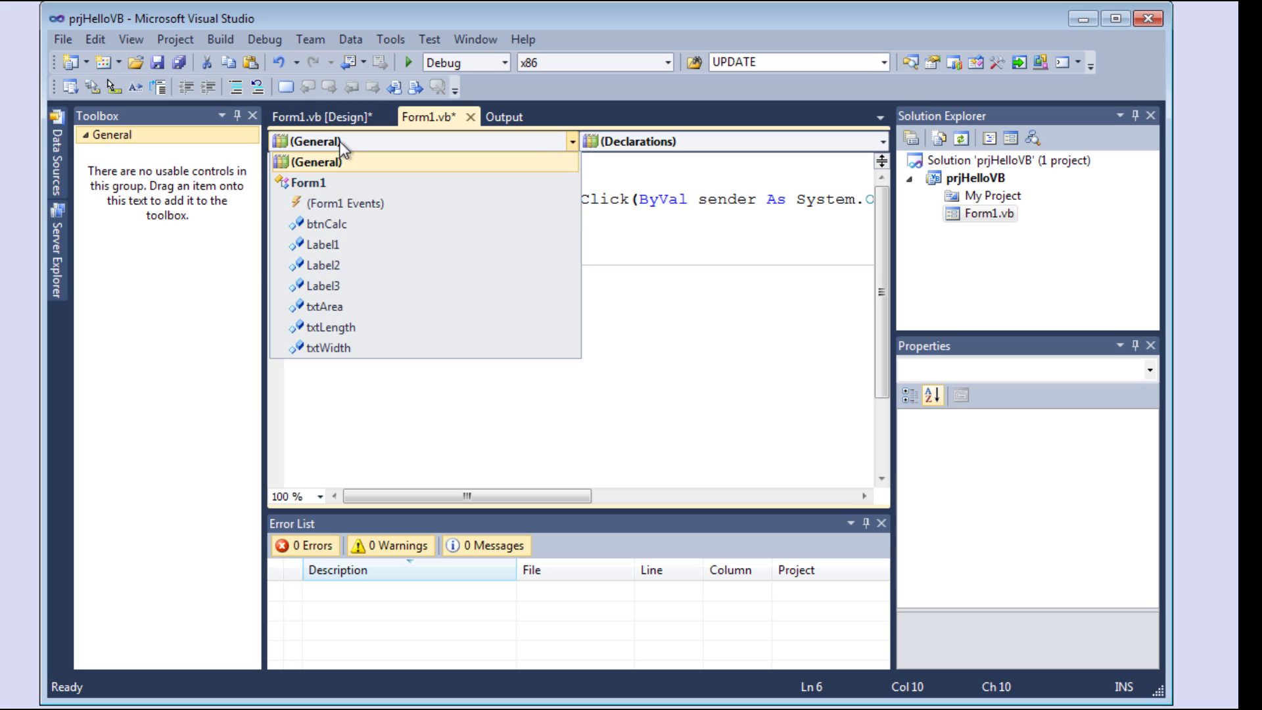
pyautogui.click(321, 224)
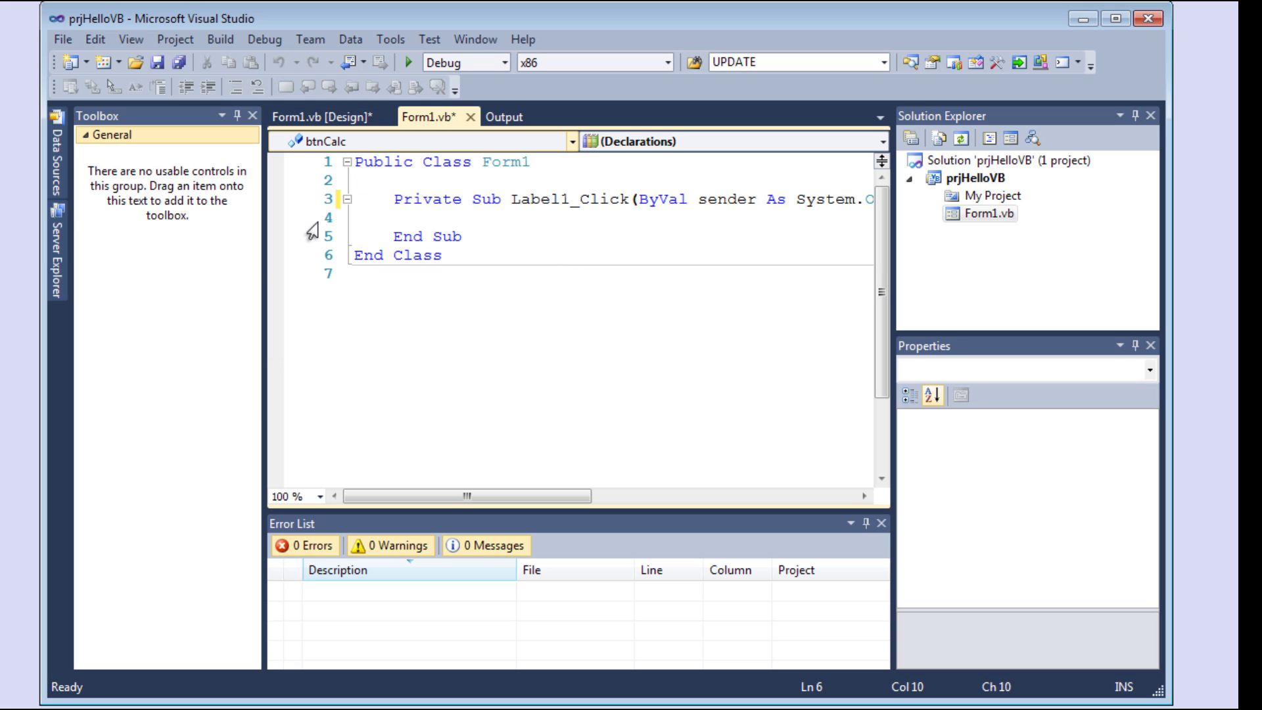
pyautogui.click(669, 139)
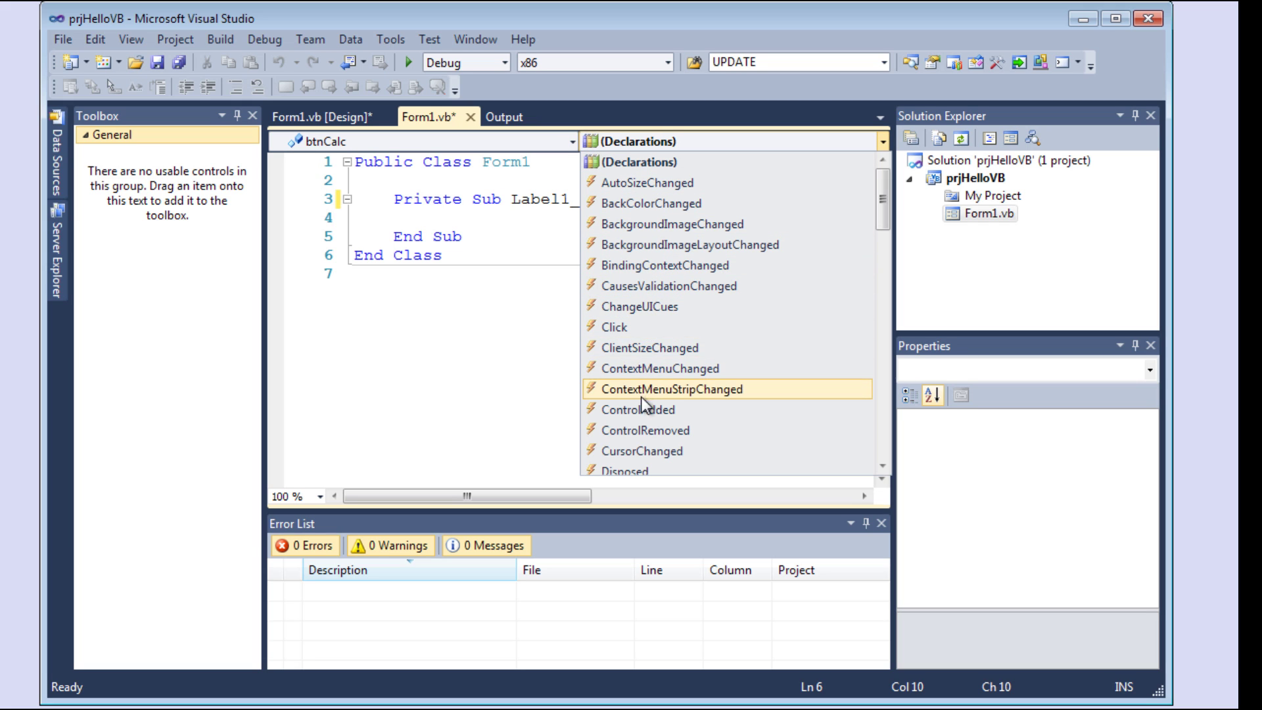
pyautogui.click(619, 327)
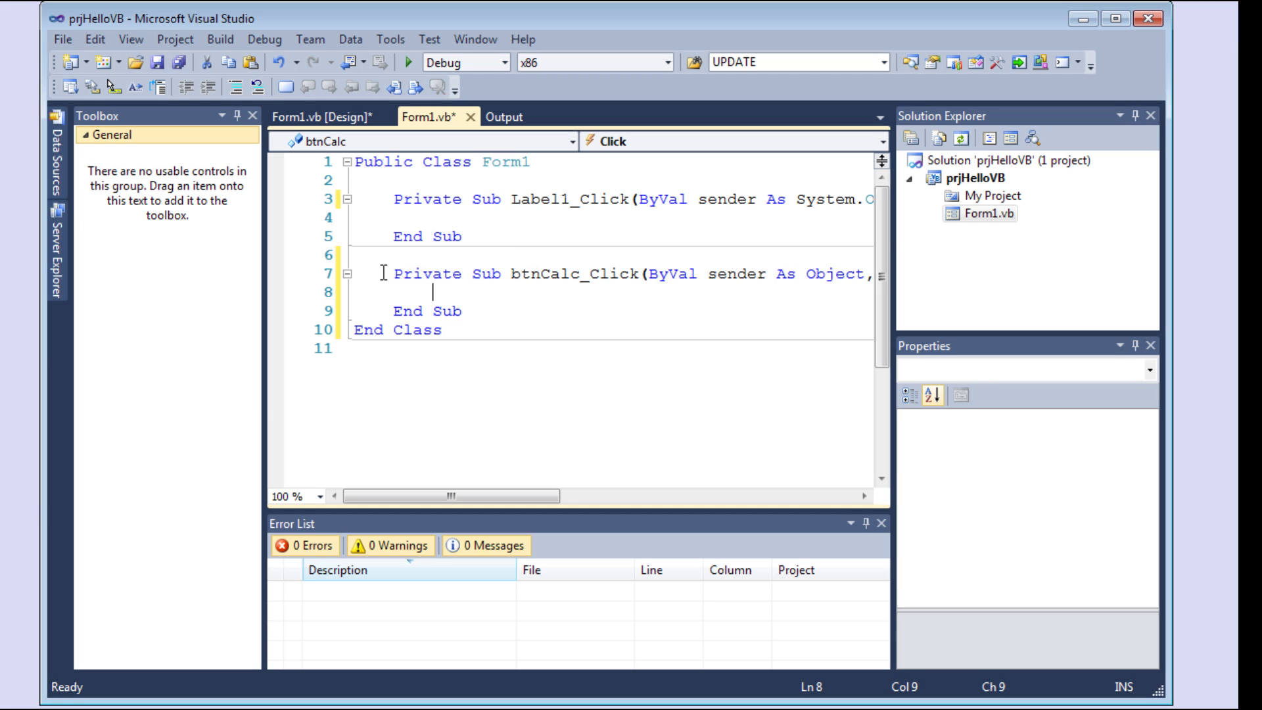
# - Write txtArea = txtLength * txtWidth in btnCalc_Click, which leaves an invalid-operator error
pyautogui.moveTo(395, 274); pyautogui.dragTo(478, 310)
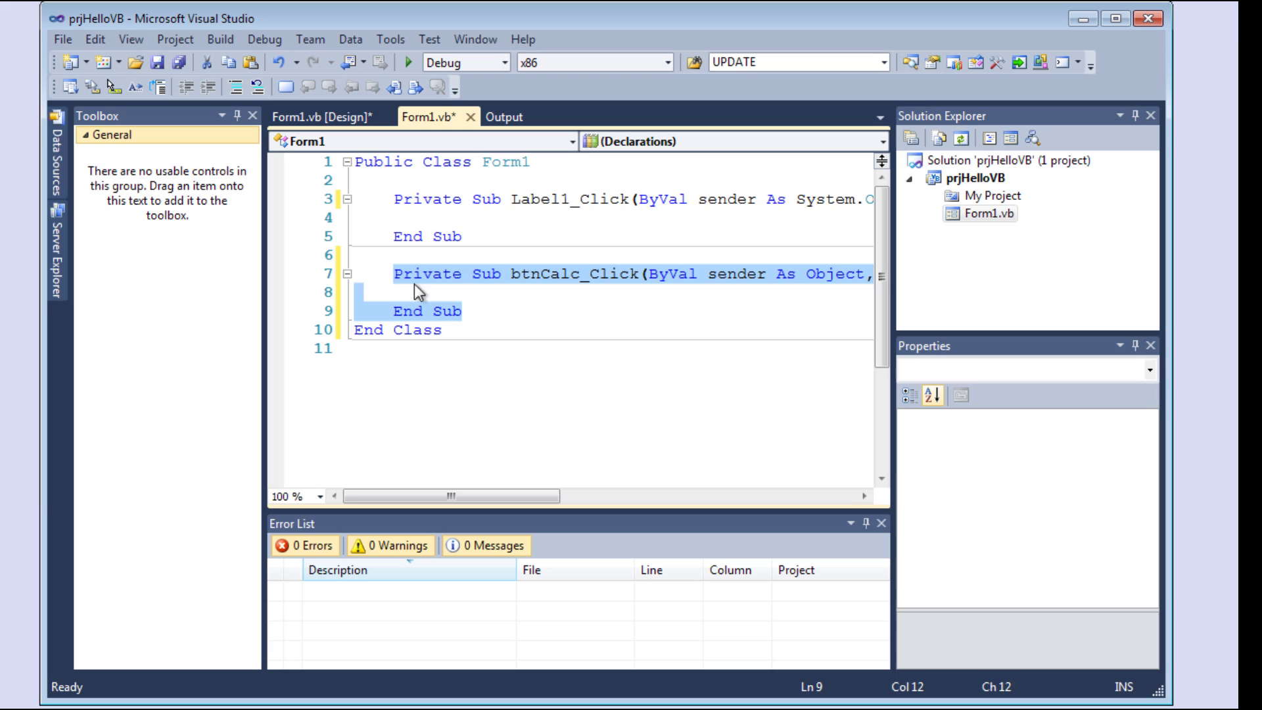
pyautogui.click(429, 292)
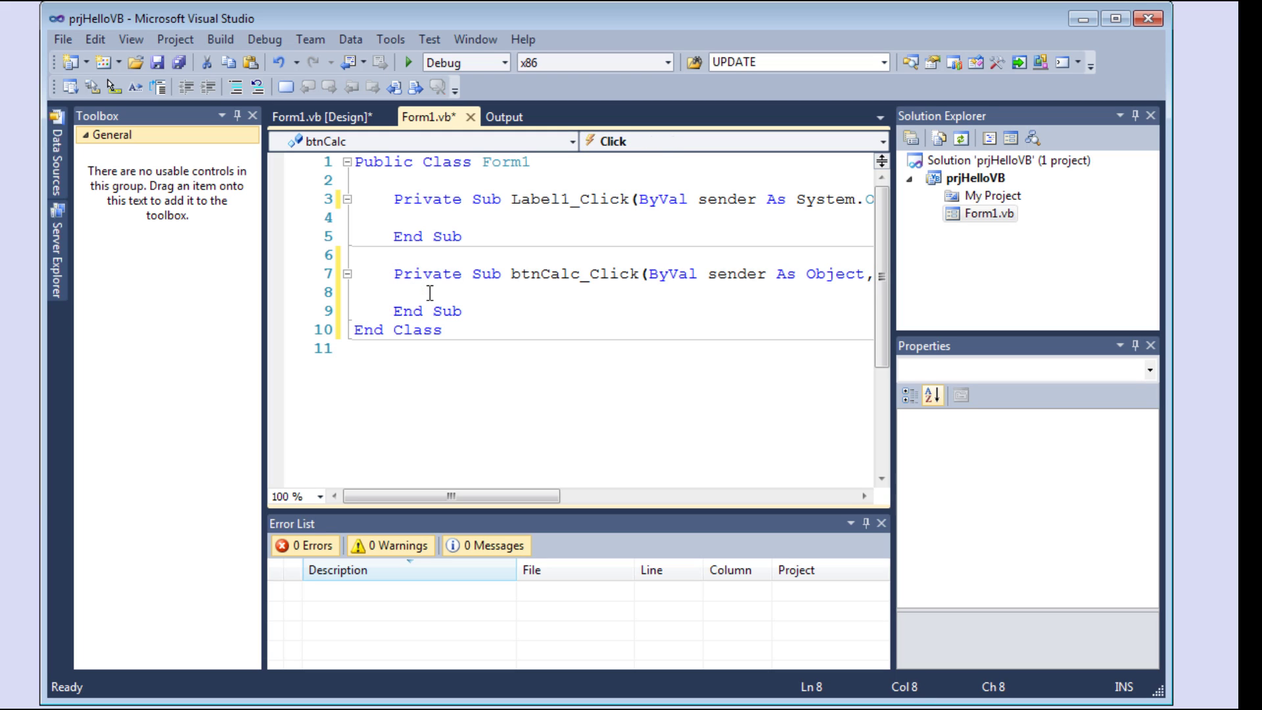
pyautogui.write('tx')
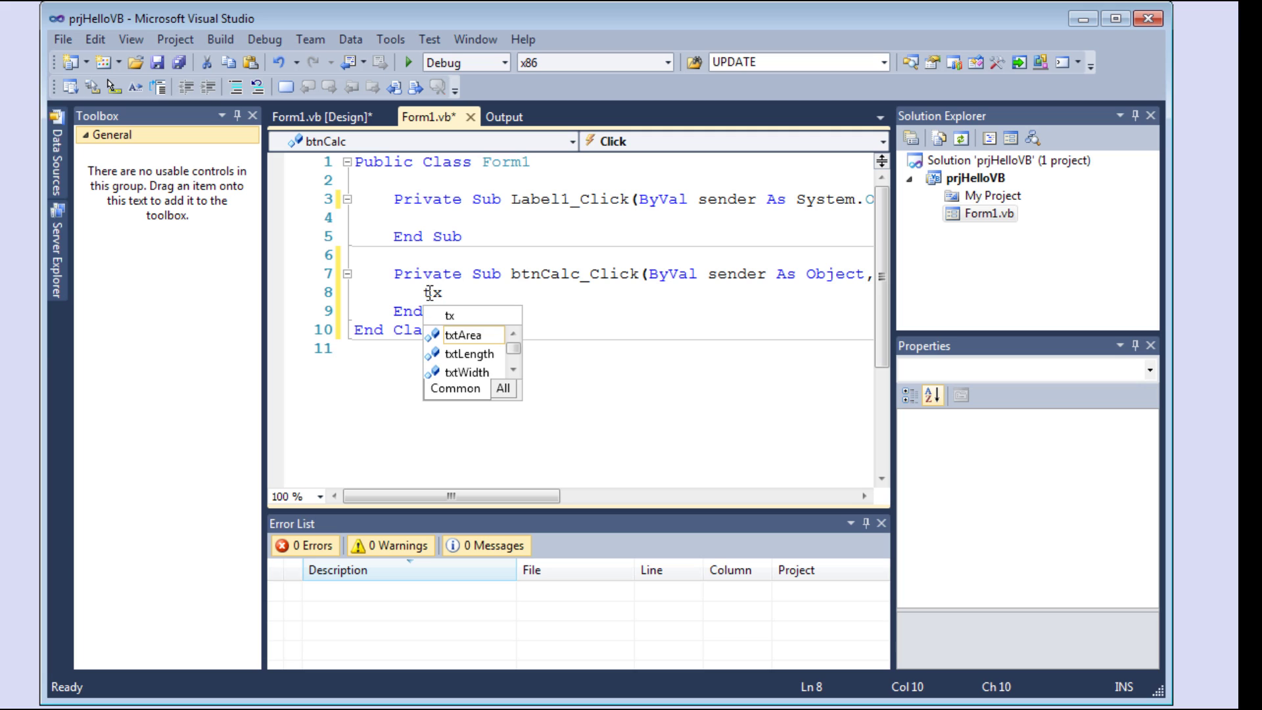
pyautogui.write('t')
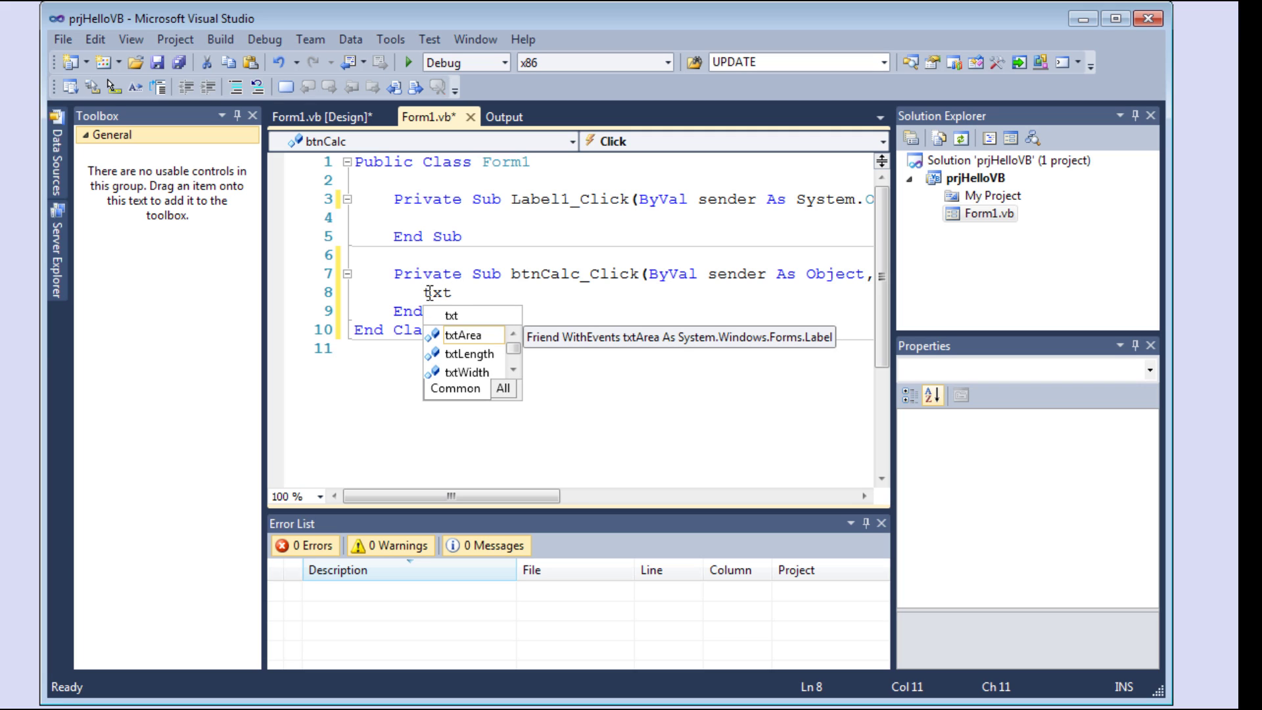
pyautogui.write('Area ')
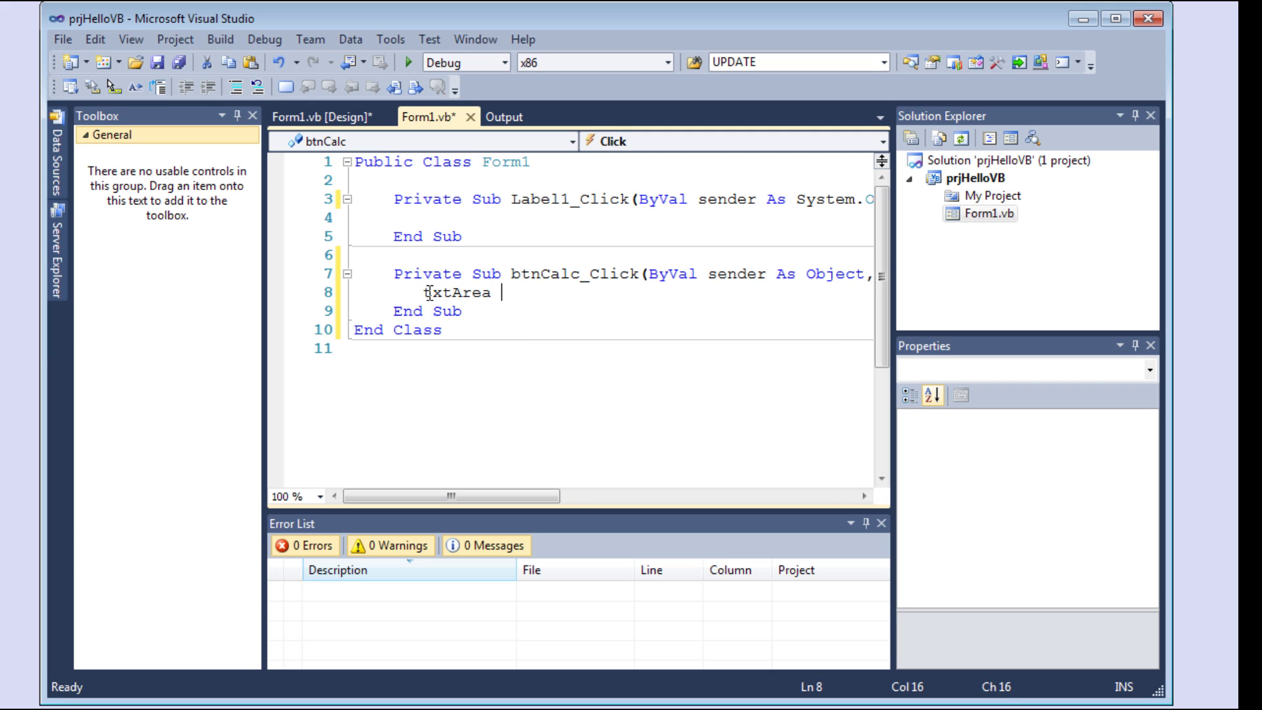
pyautogui.write('= ')
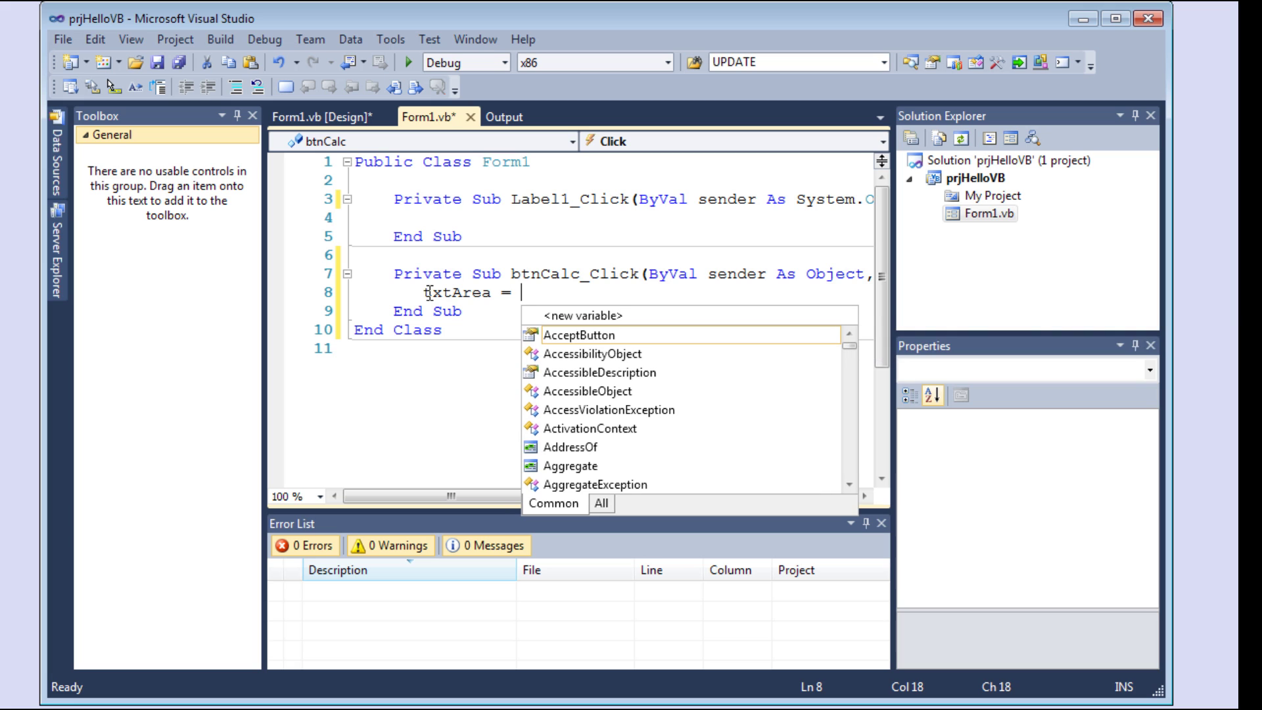
pyautogui.write('tx')
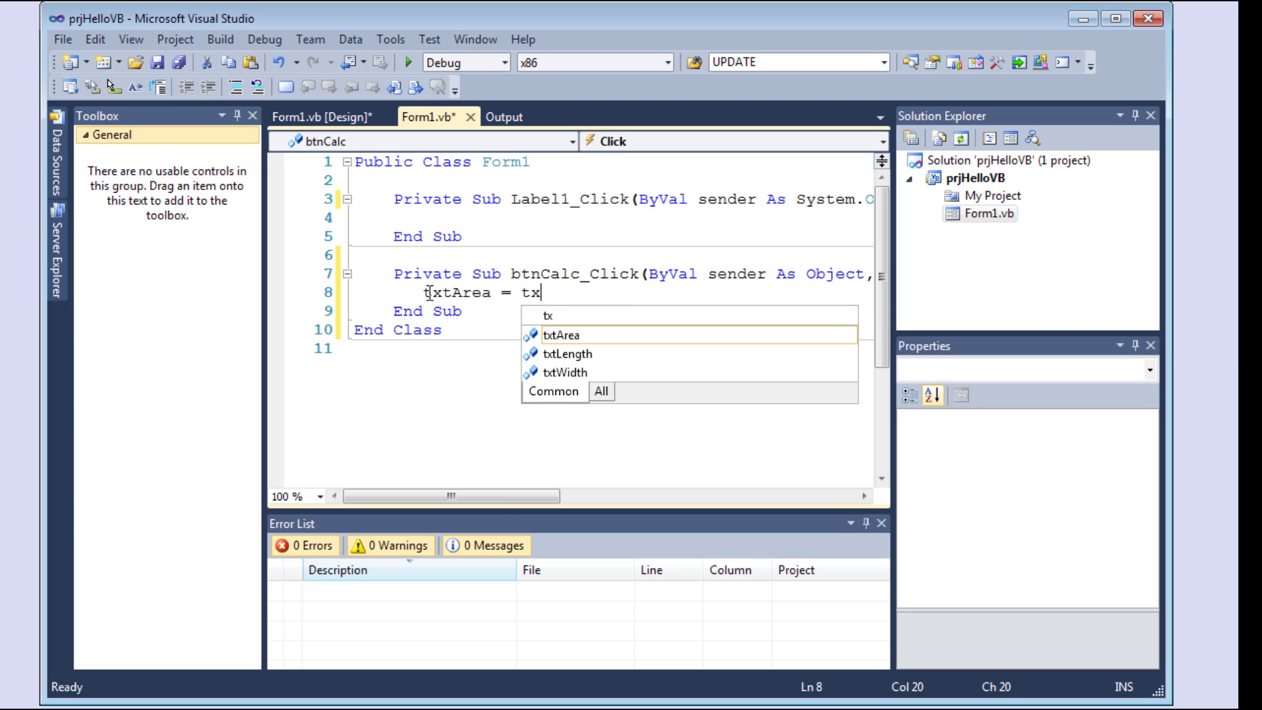
pyautogui.write('tL')
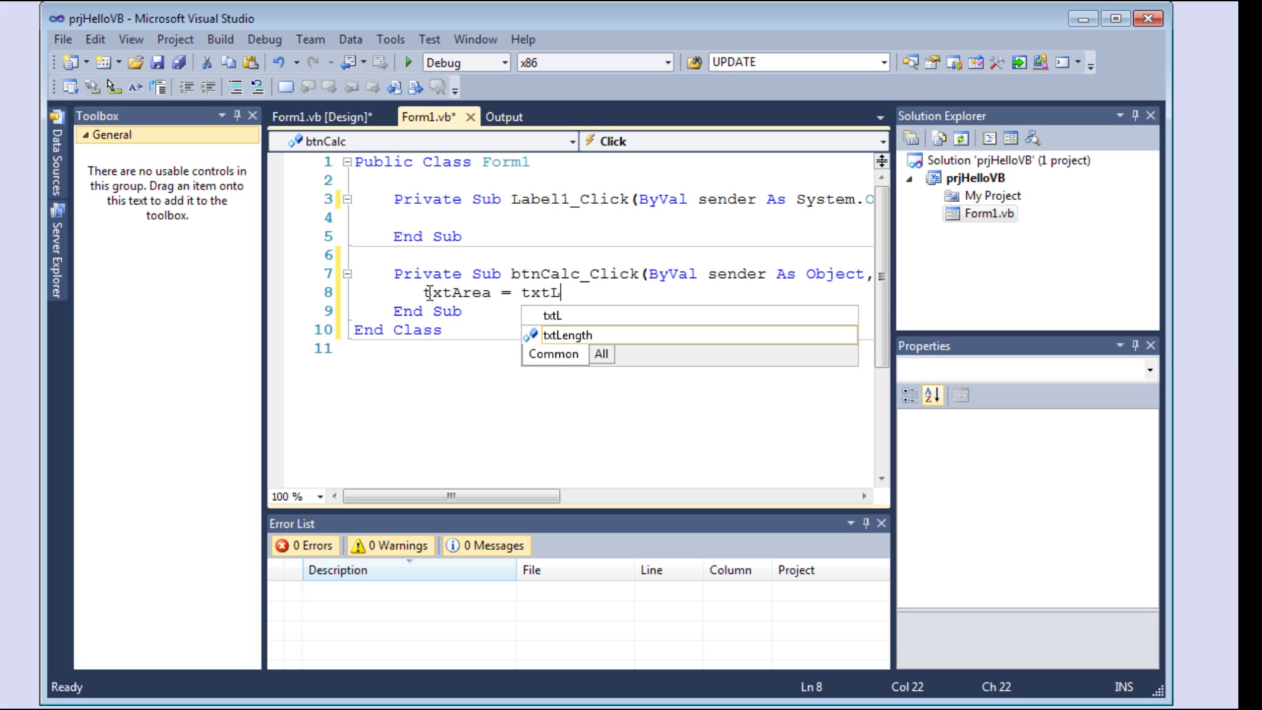
pyautogui.click(559, 339)
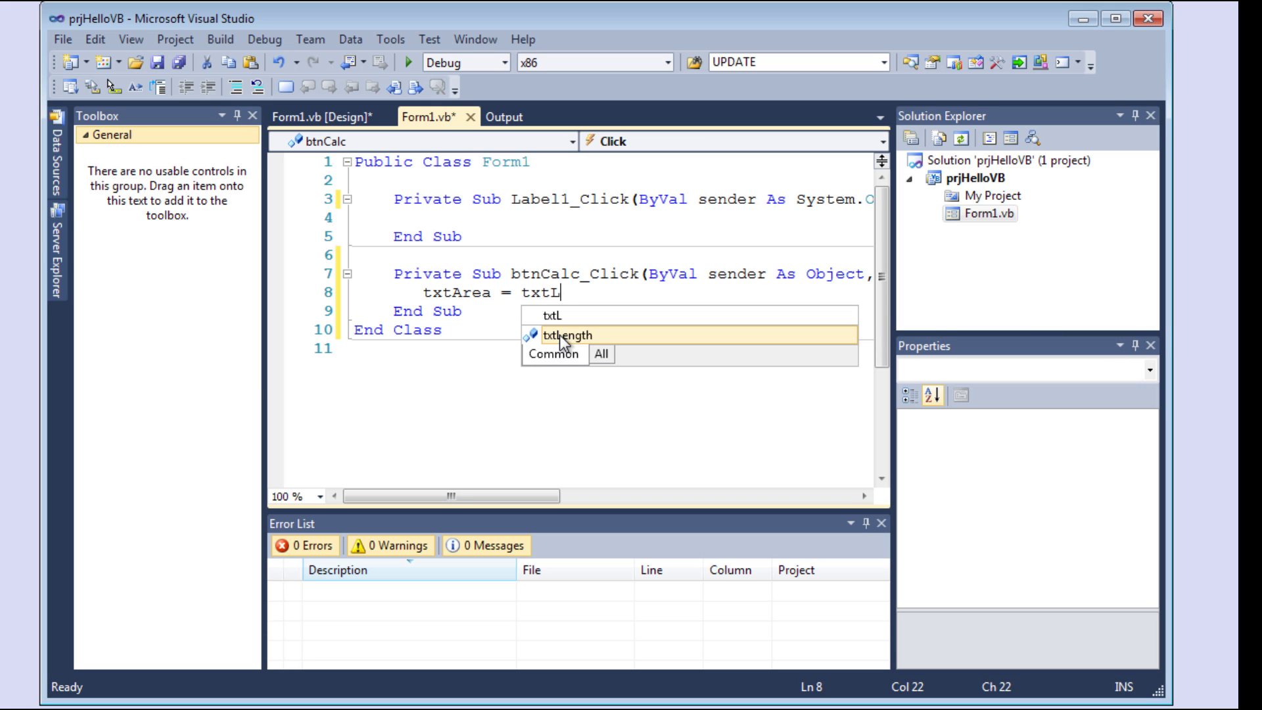
pyautogui.press('Return')
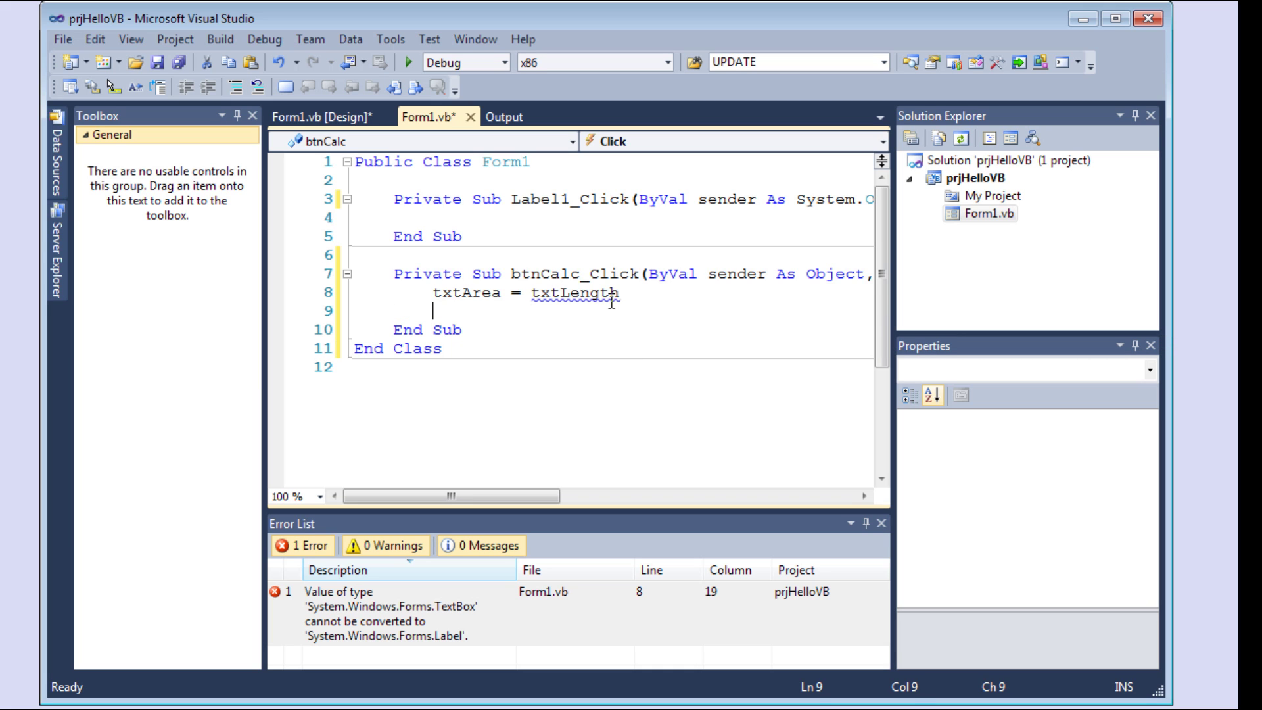
pyautogui.click(616, 294)
pyautogui.write('.')
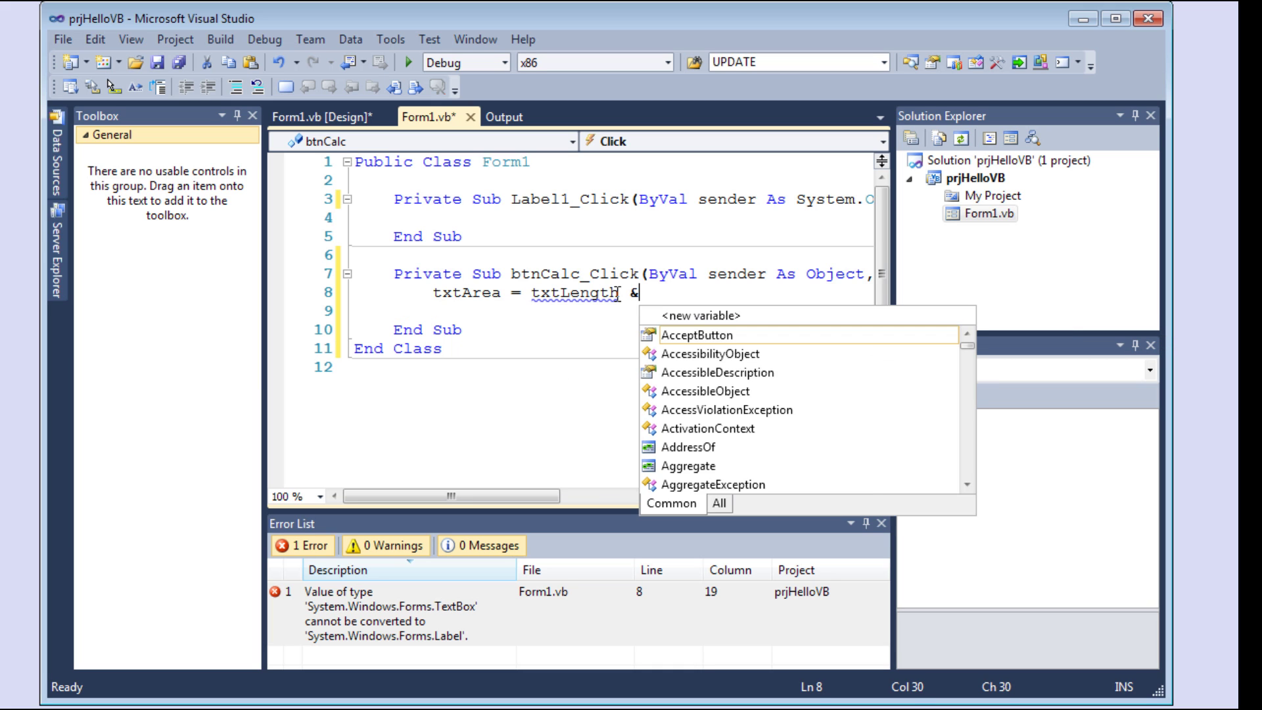
pyautogui.press('BackSpace')
pyautogui.write('* ')
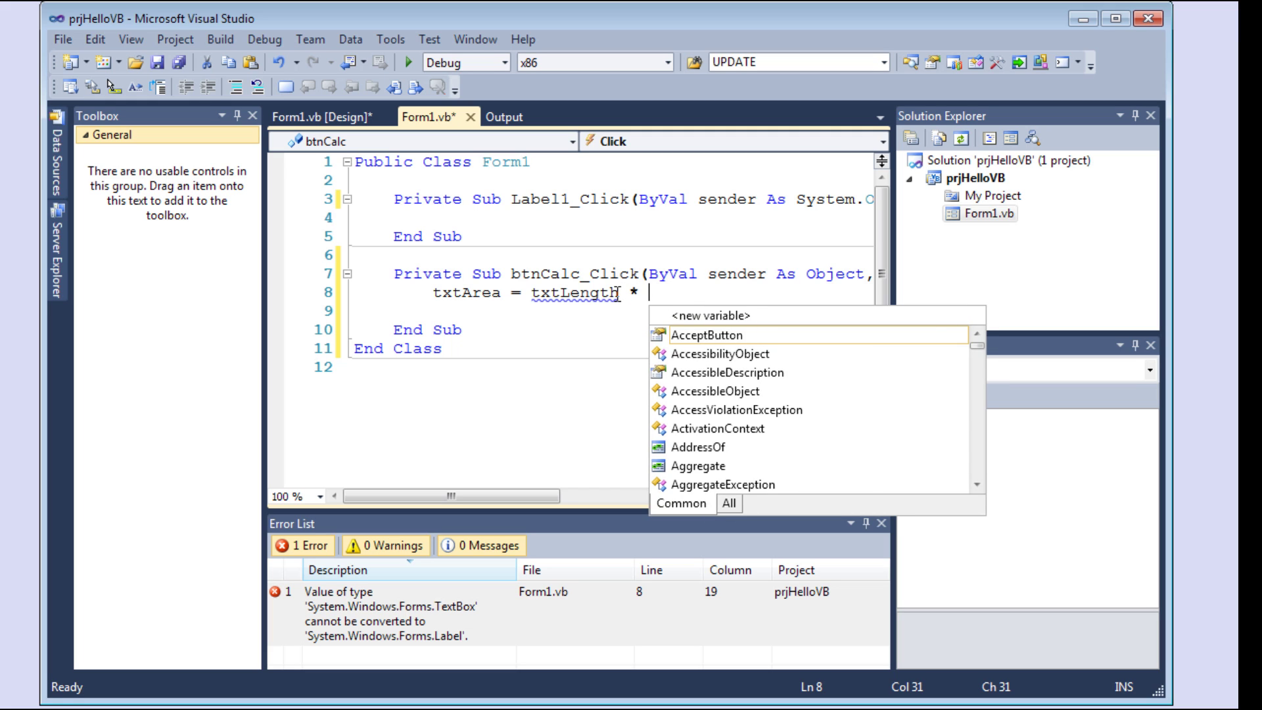
pyautogui.write('txt')
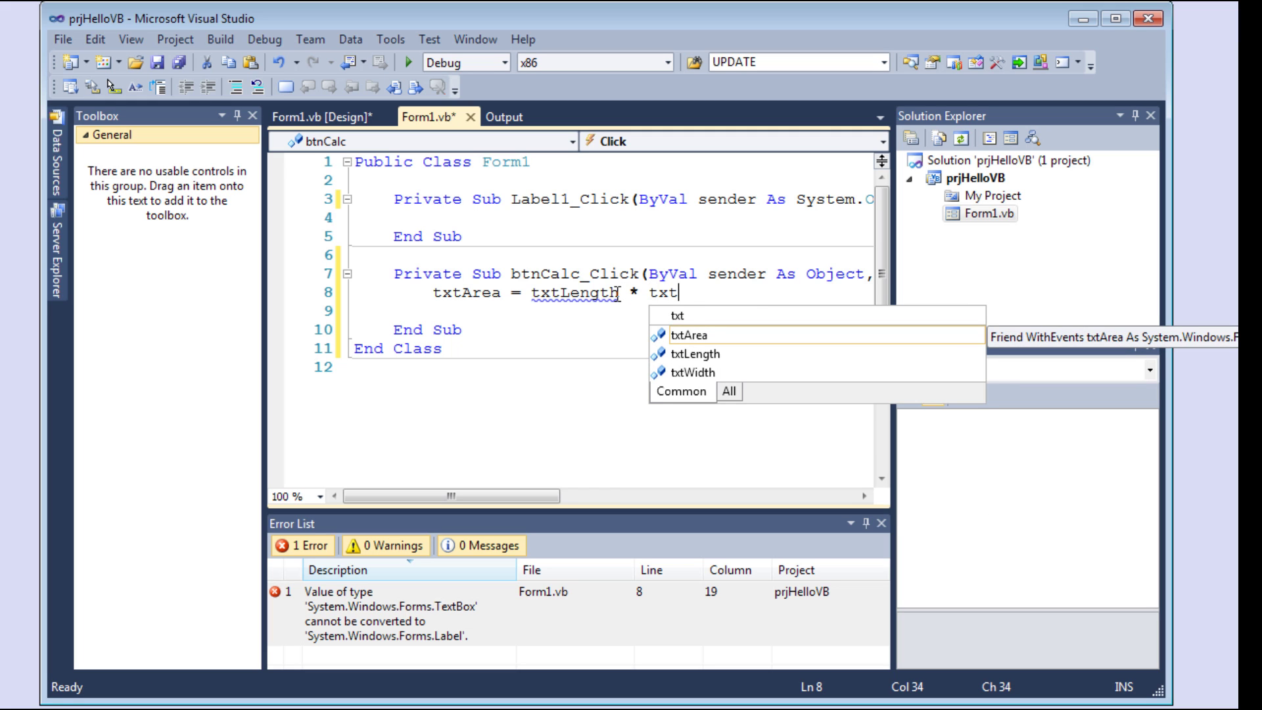
pyautogui.write('Width')
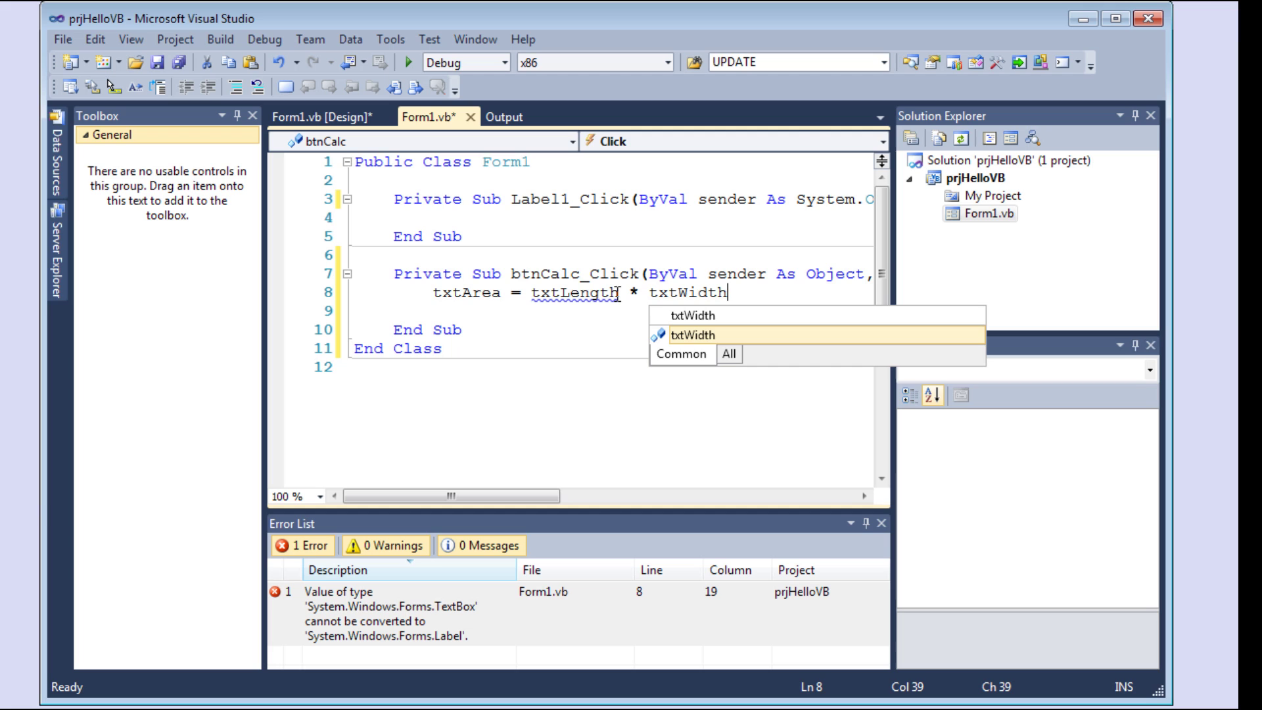
pyautogui.click(681, 474)
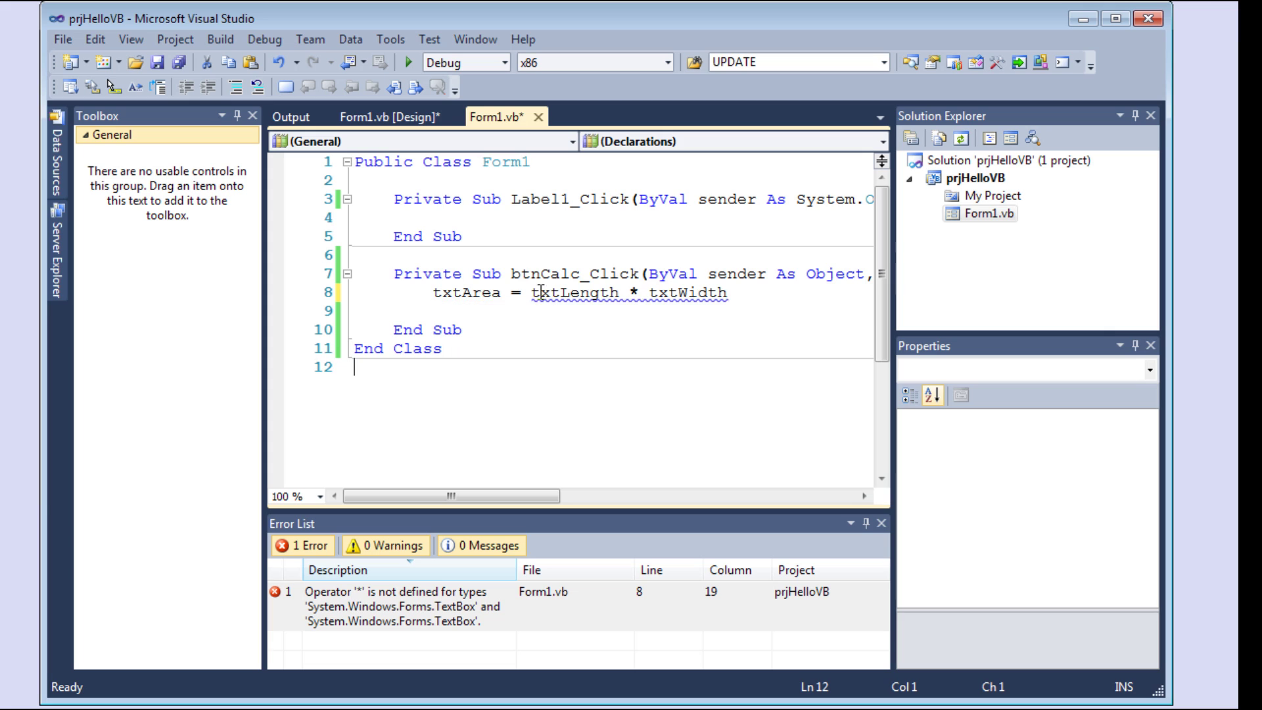
pyautogui.moveTo(622, 294)
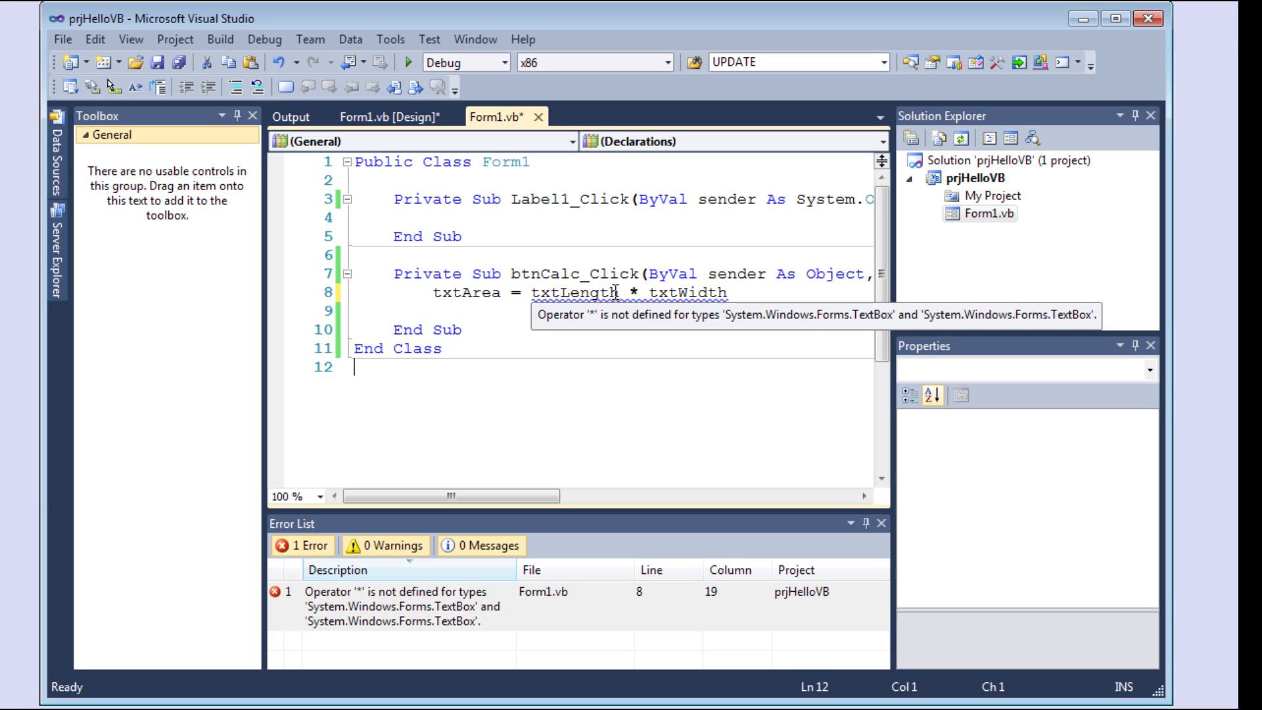
# - Change line 8 to txtArea.Text = txtLength.Text * txtWidth.Text so the Error List clears
pyautogui.click(617, 293)
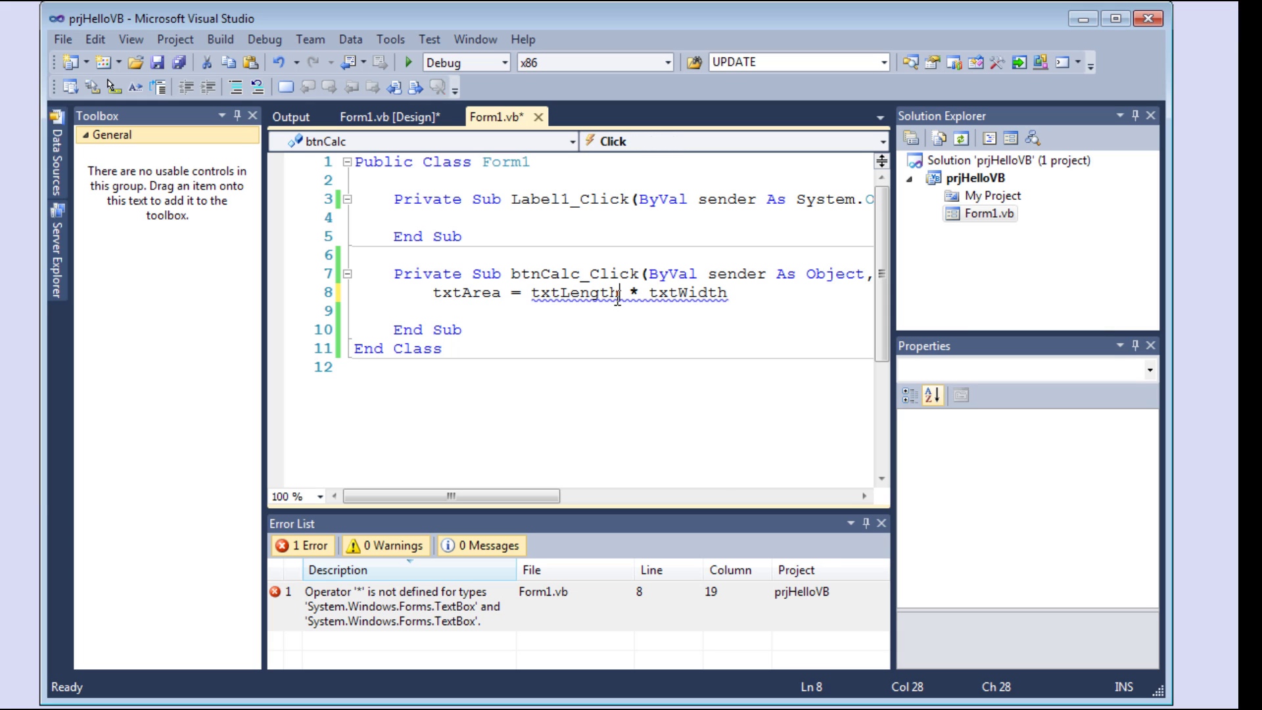
pyautogui.write('.')
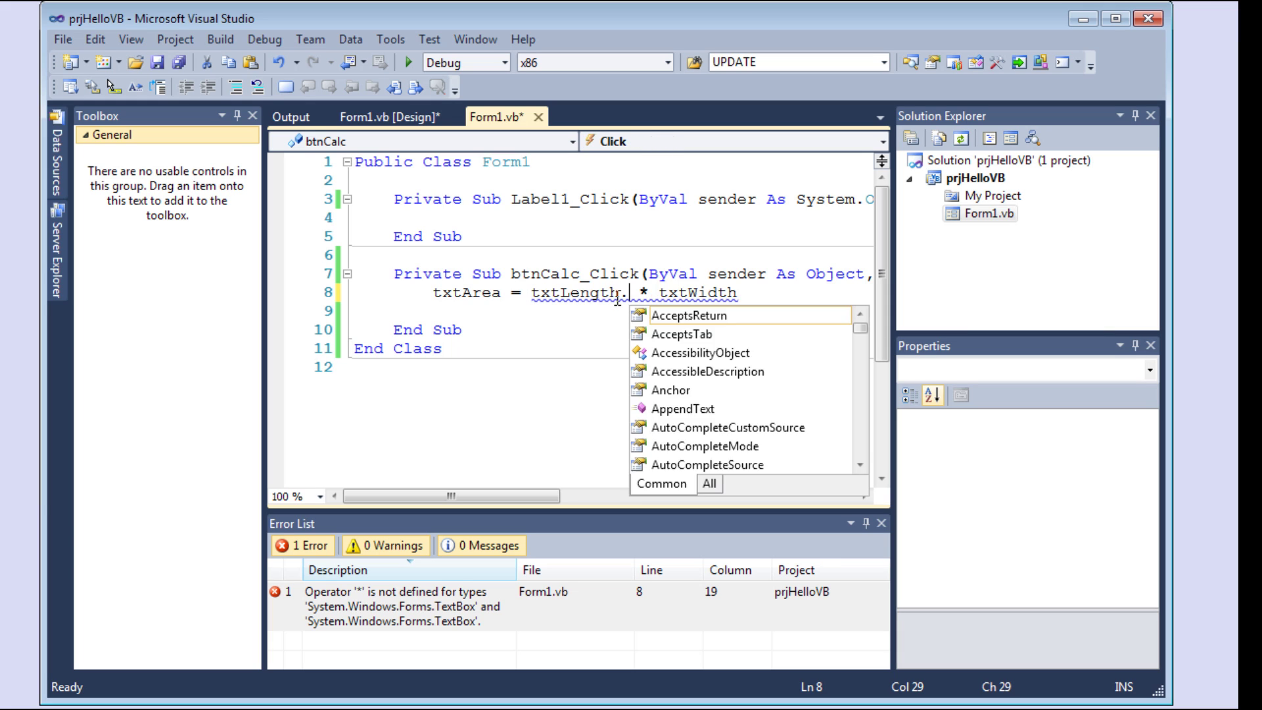
pyautogui.write('text')
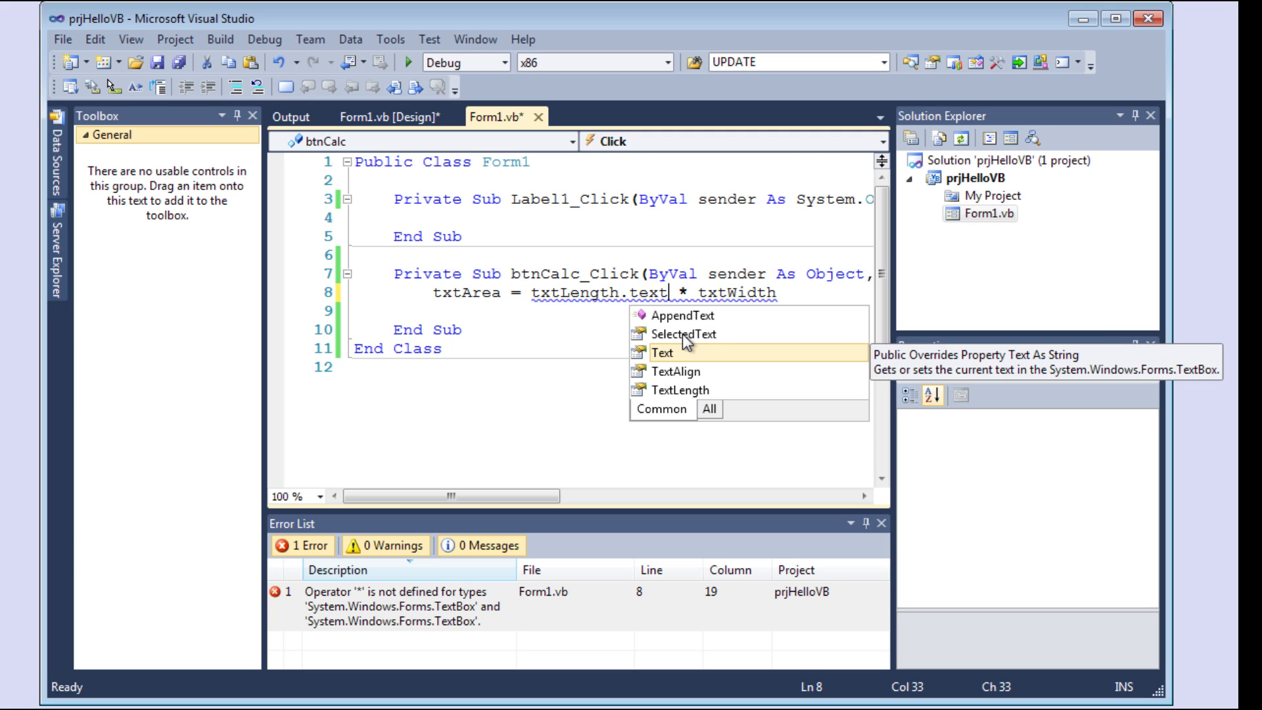
pyautogui.click(778, 293)
pyautogui.write('.')
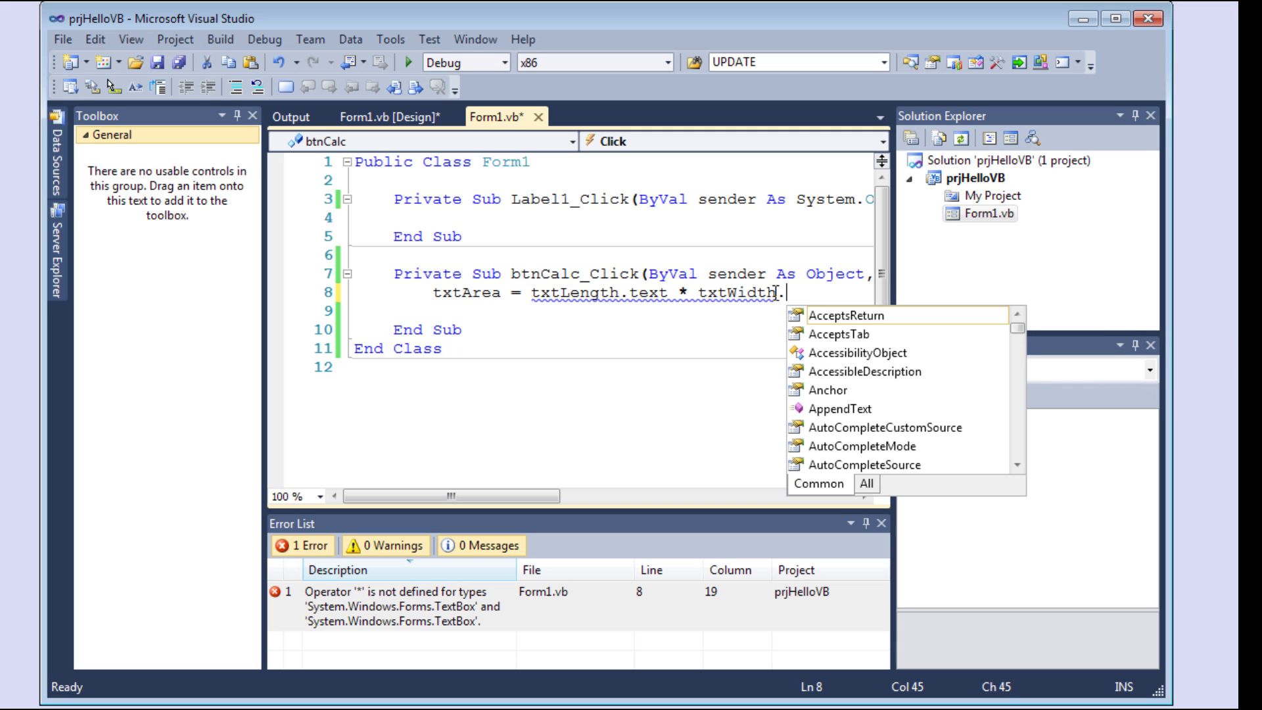
pyautogui.write('text')
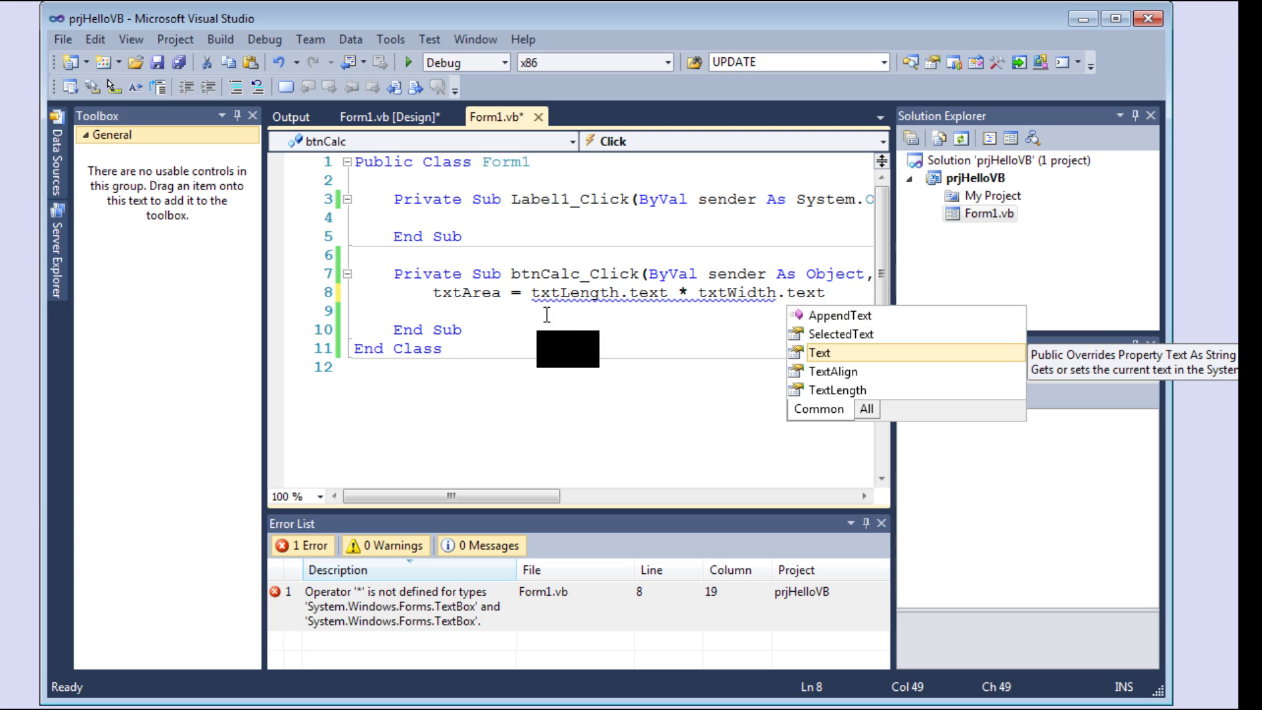
pyautogui.click(501, 296)
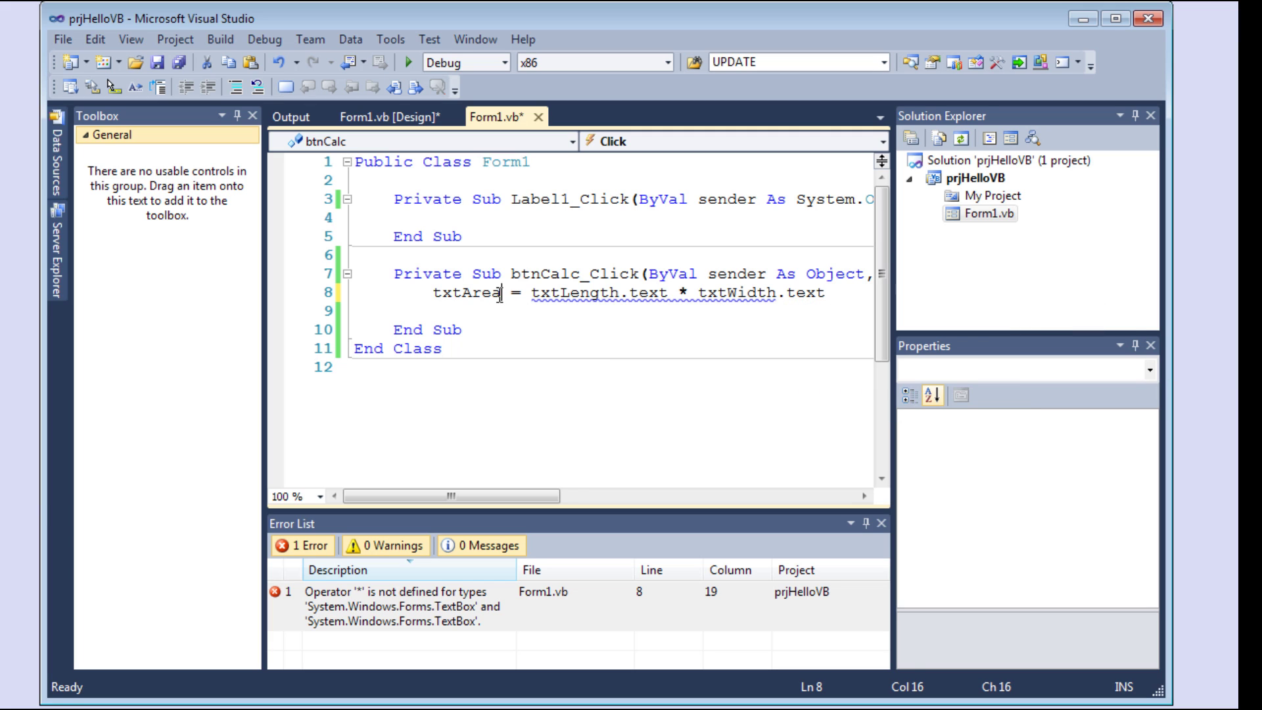
pyautogui.write('.text')
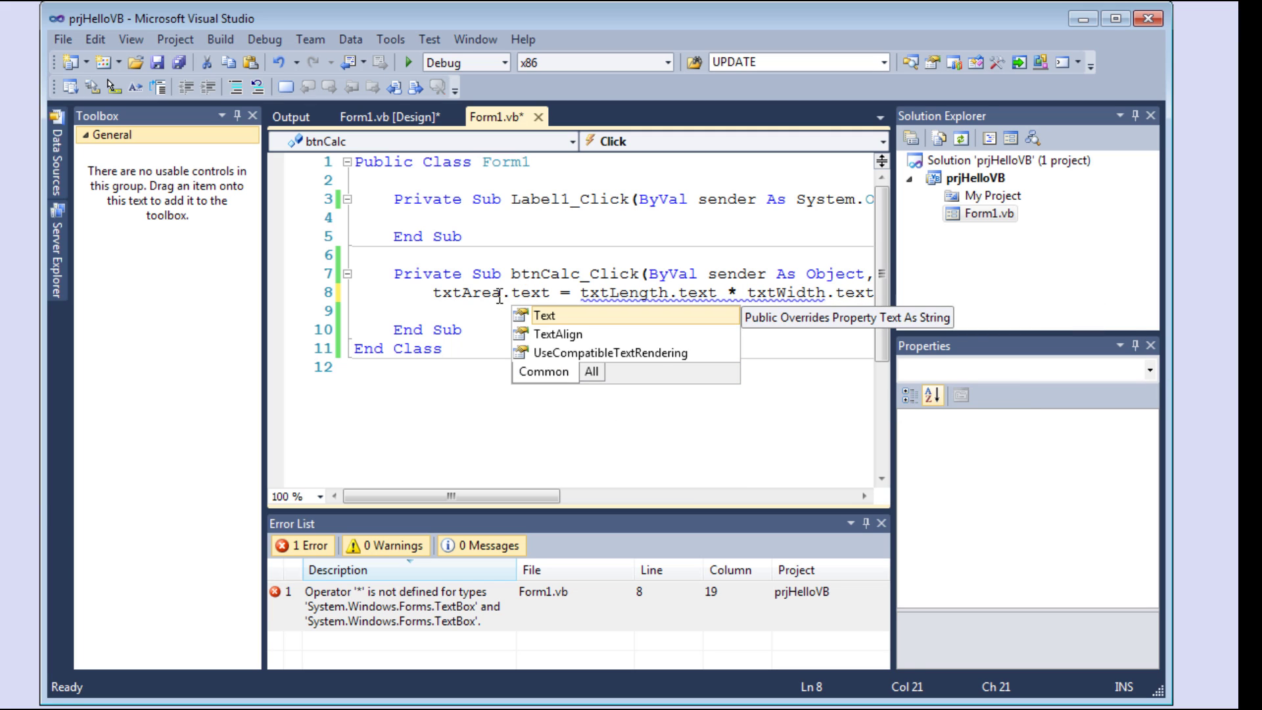
pyautogui.click(433, 312)
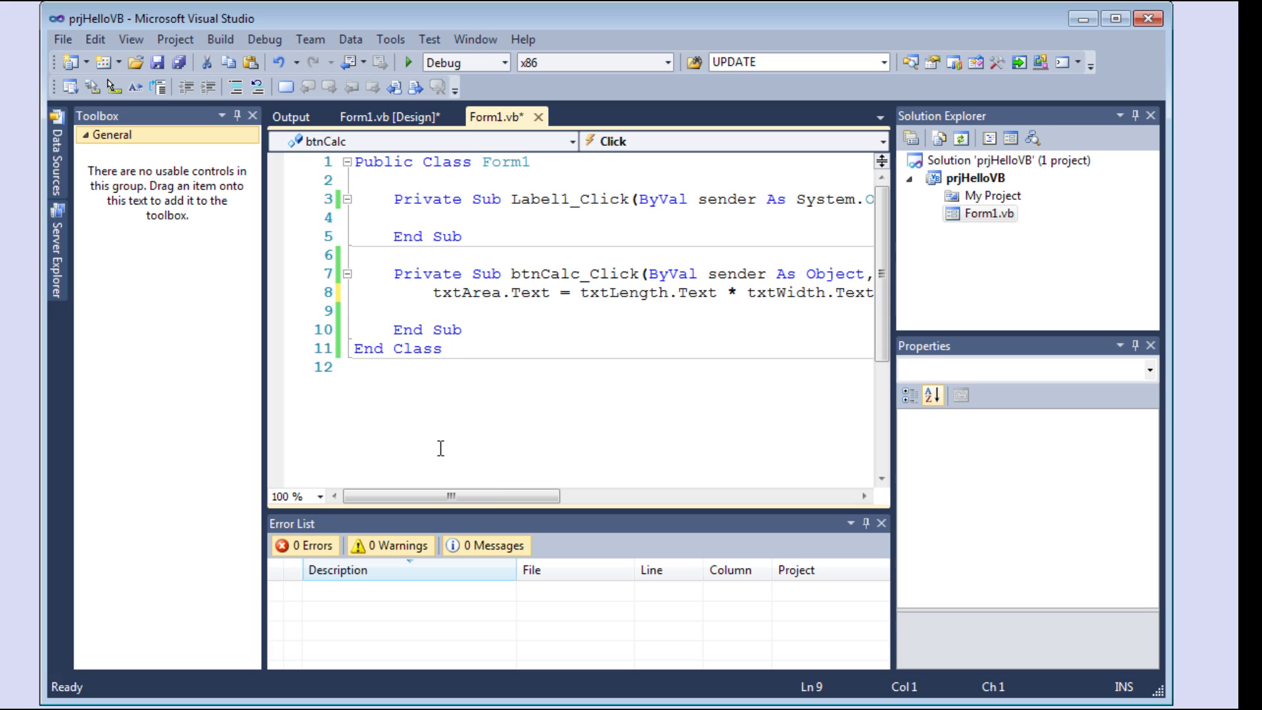
# - Save the project, run it, confirm Width 4 and Length 5 give 20, then close it
pyautogui.hotkey('ctrl', 'shift', 's')
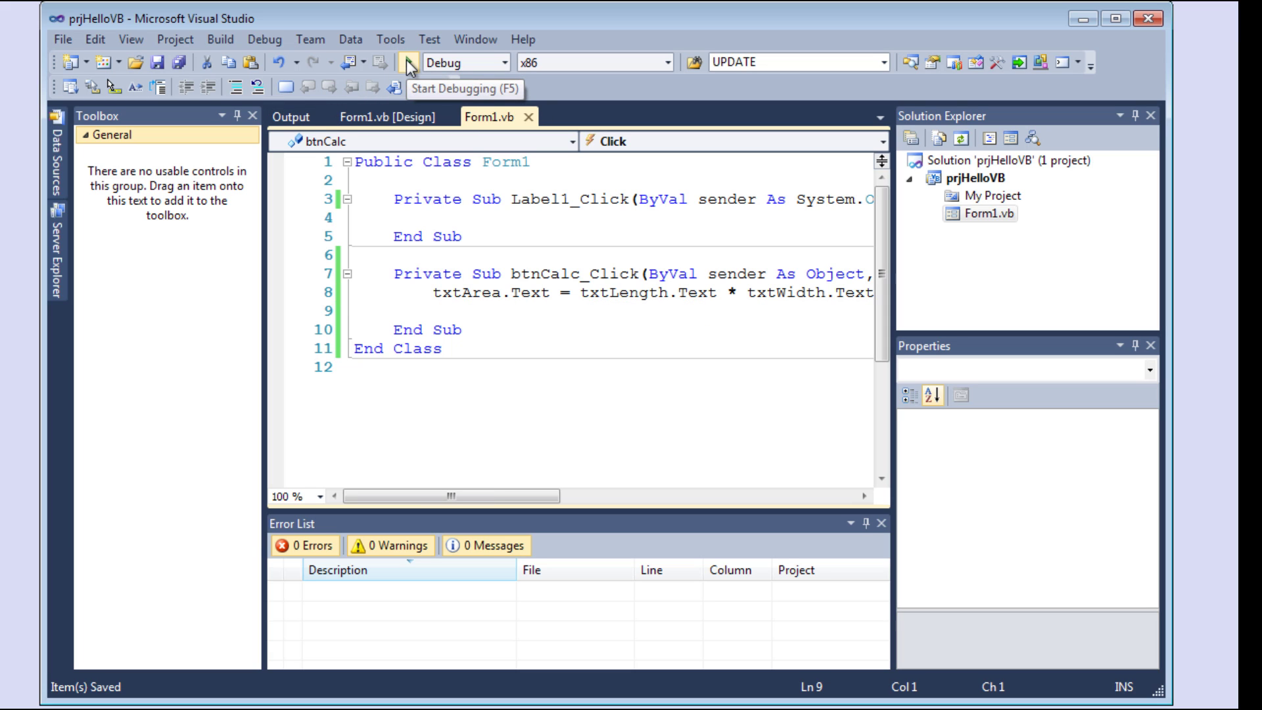
pyautogui.click(408, 62)
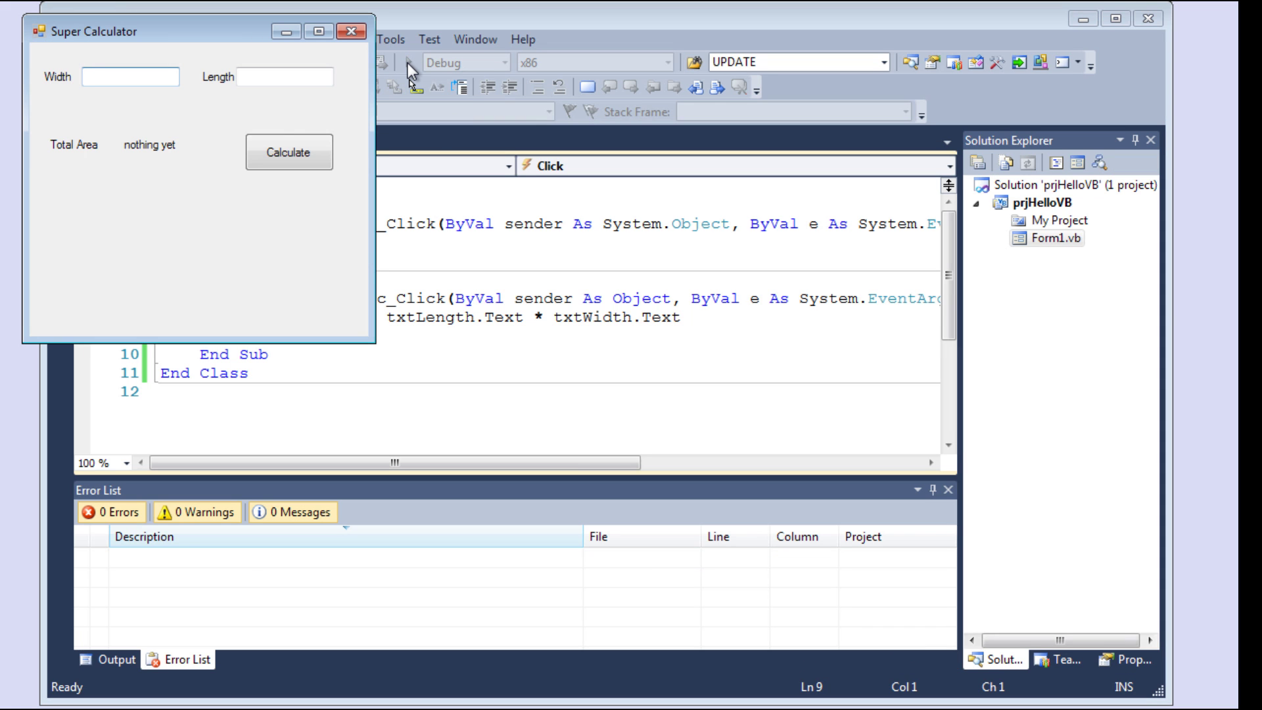
pyautogui.click(99, 77)
pyautogui.write('4')
pyautogui.press('Tab')
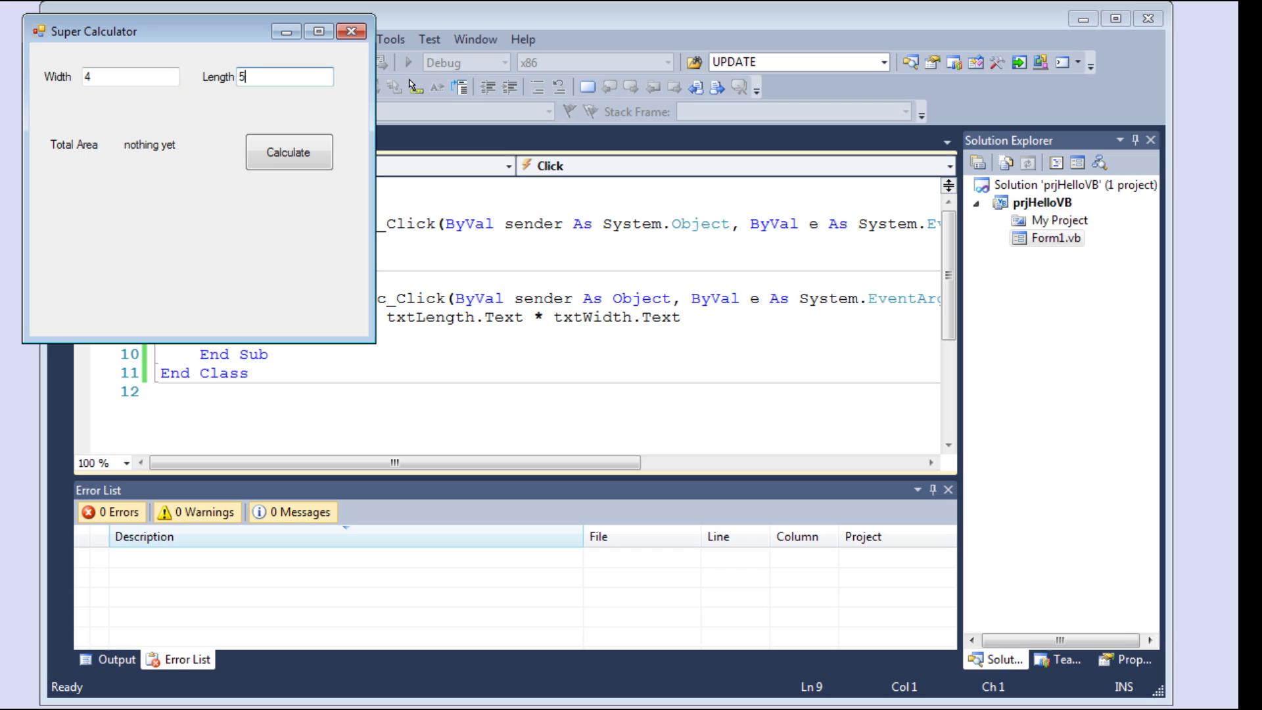
pyautogui.click(299, 155)
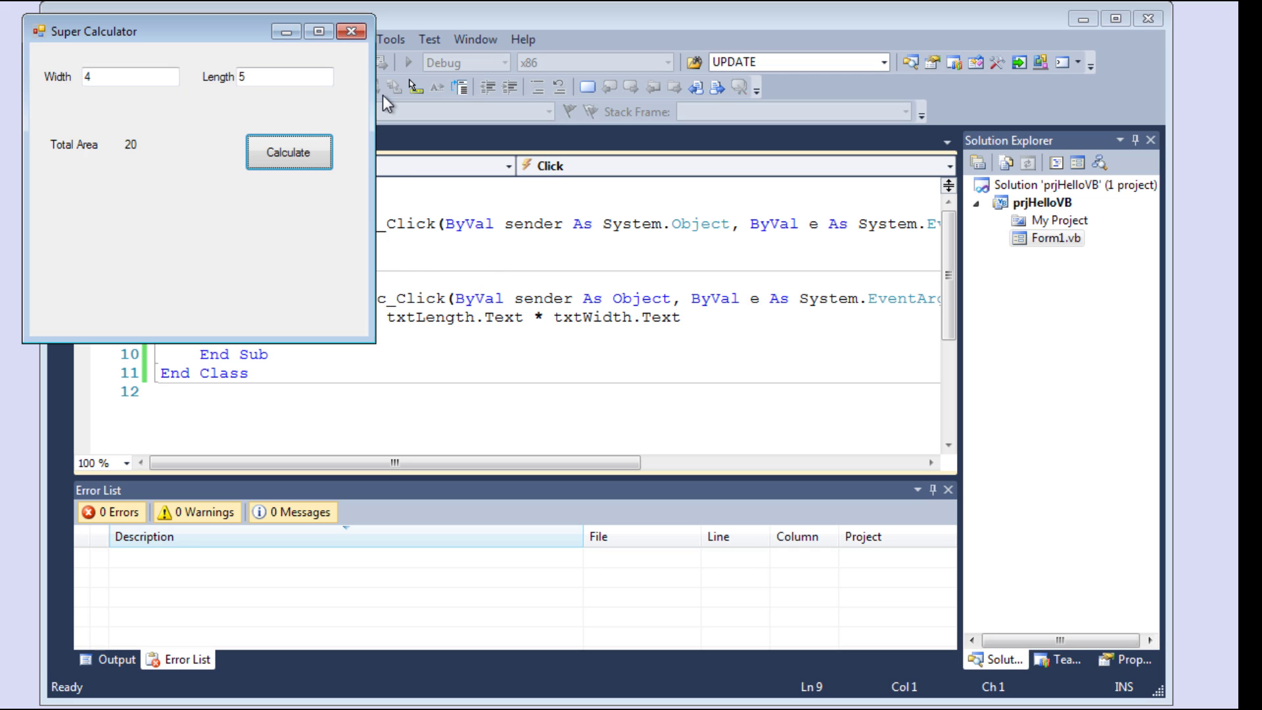
pyautogui.click(352, 32)
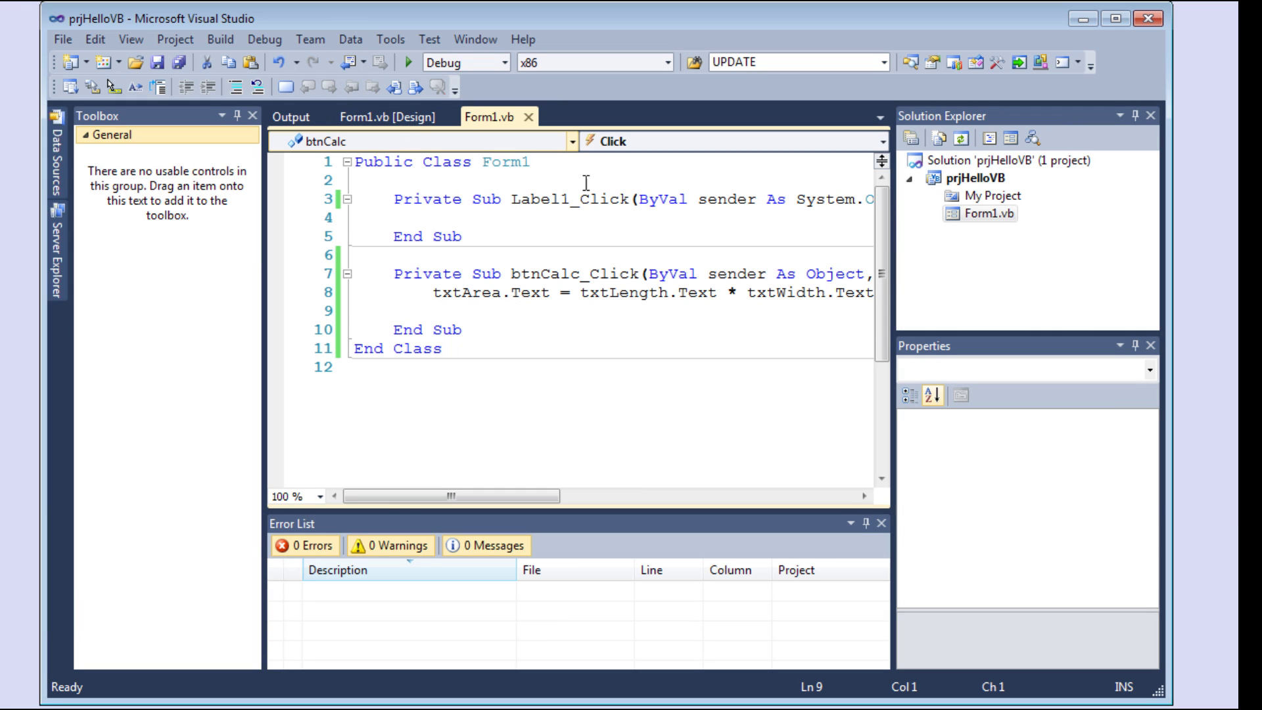
# - Clear the 'nothing yet' Text of the Total Area result label in the designer
pyautogui.click(366, 119)
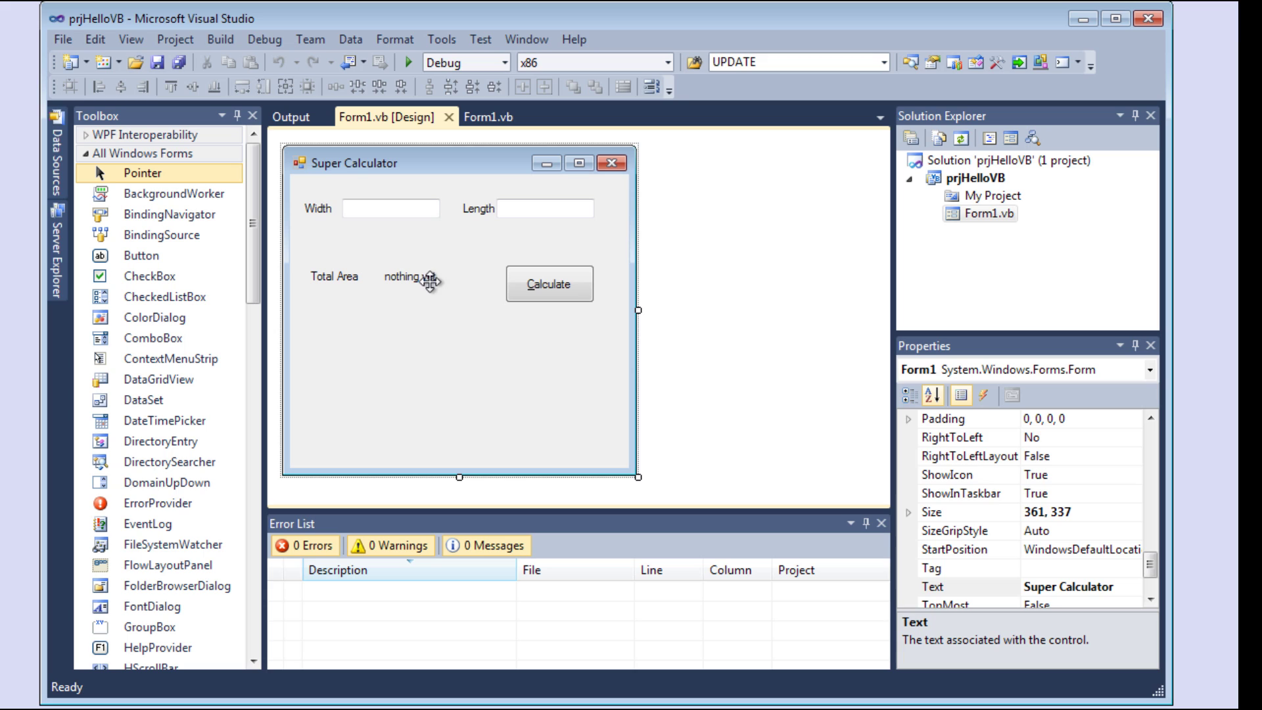
pyautogui.click(421, 280)
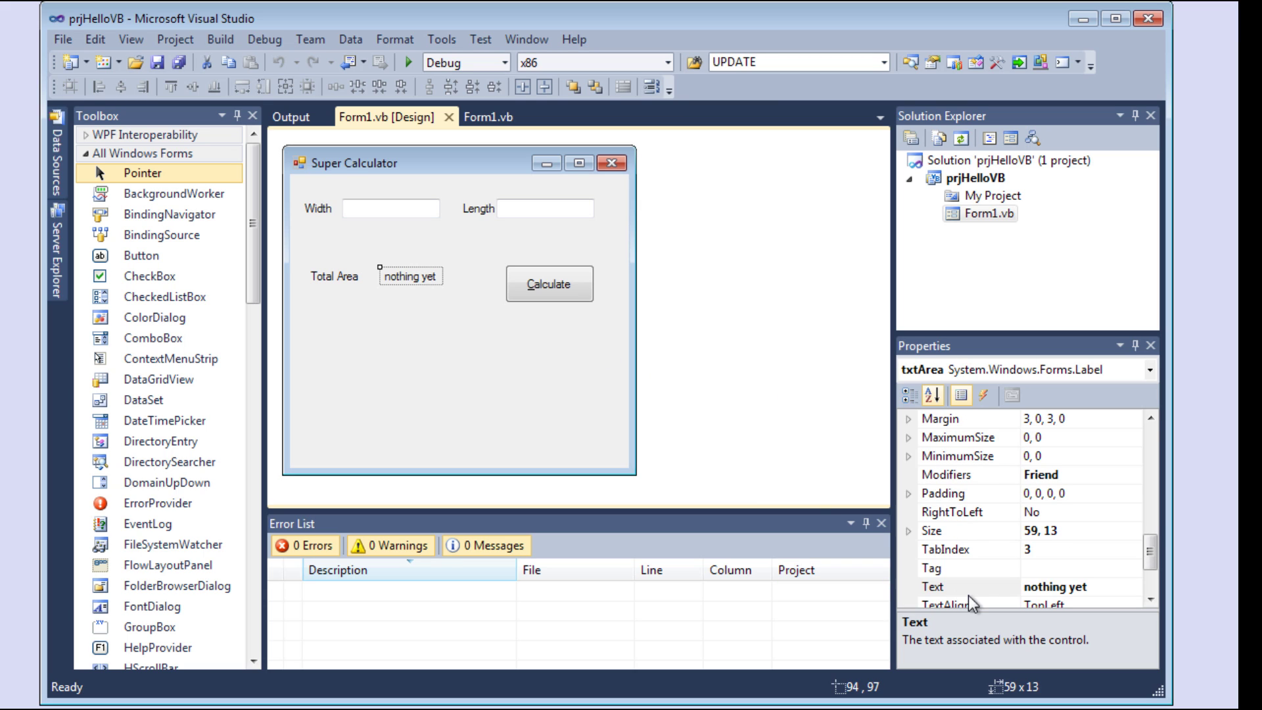
pyautogui.click(1050, 586)
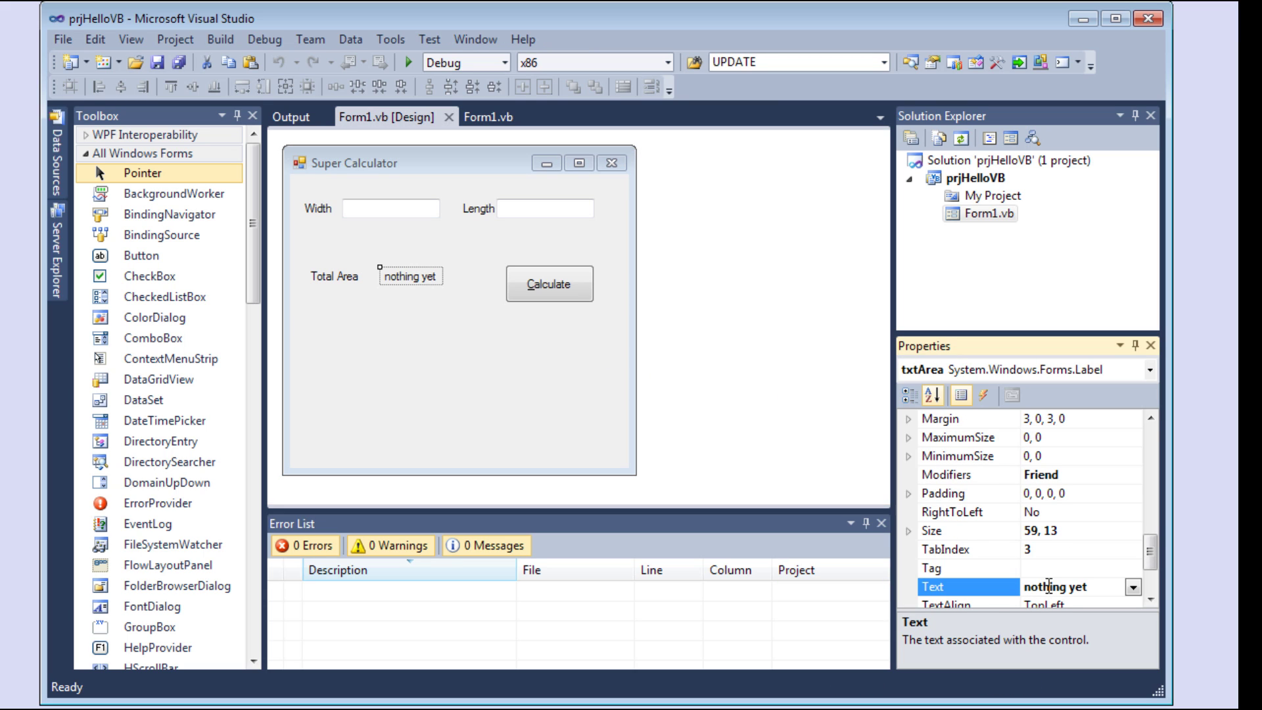
pyautogui.doubleClick(1065, 591)
pyautogui.click(1065, 592)
pyautogui.doubleClick(1065, 592)
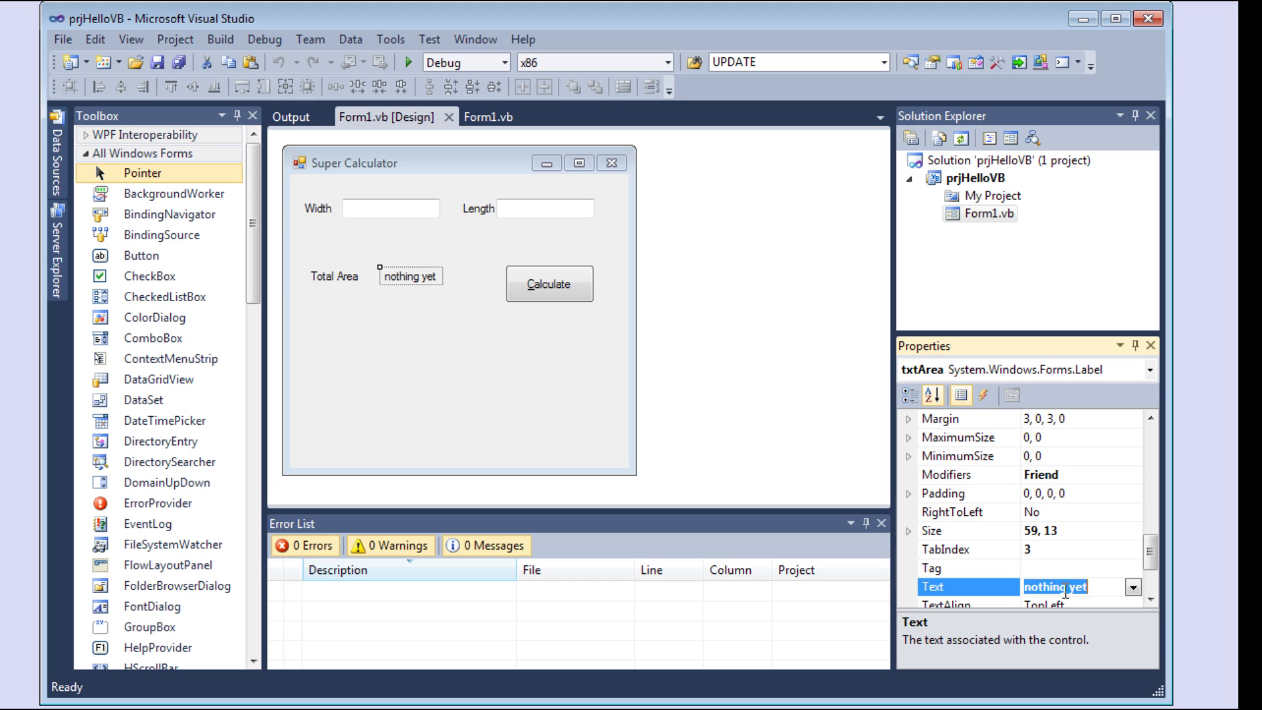
pyautogui.click(1064, 592)
pyautogui.doubleClick(1065, 591)
pyautogui.press('Delete')
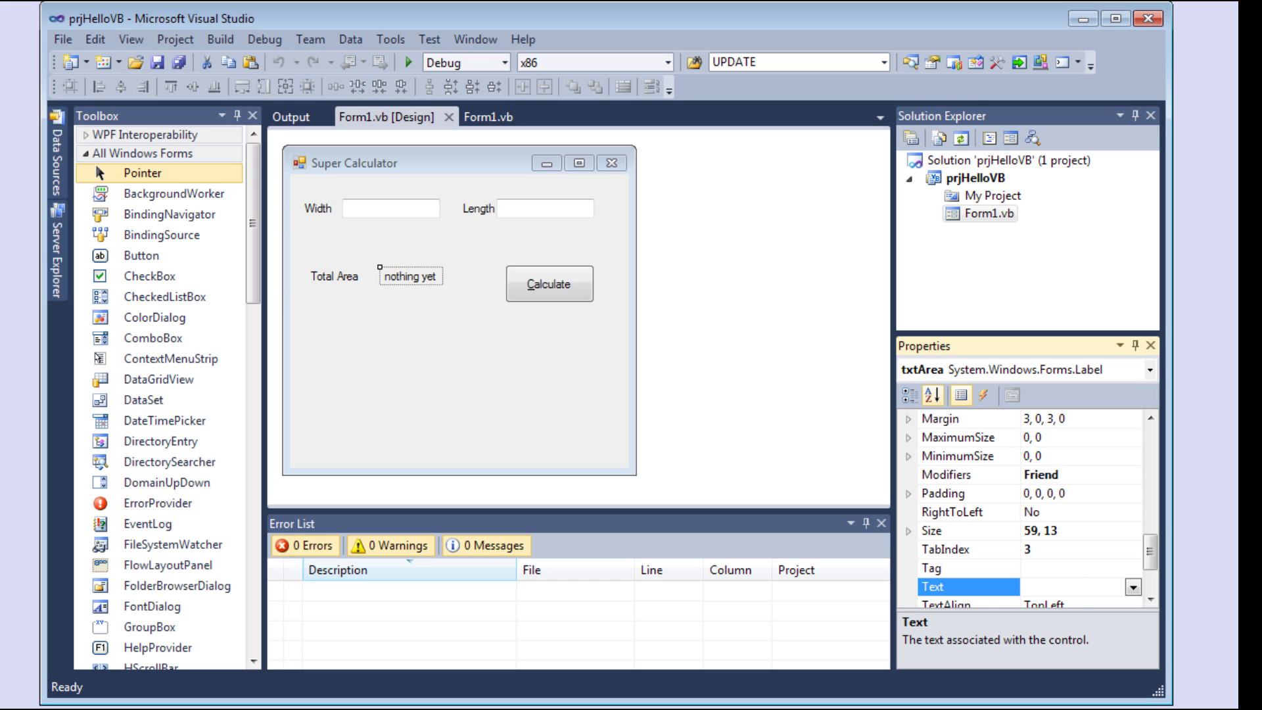
pyautogui.press('Return')
pyautogui.scroll(1, 1046, 517)
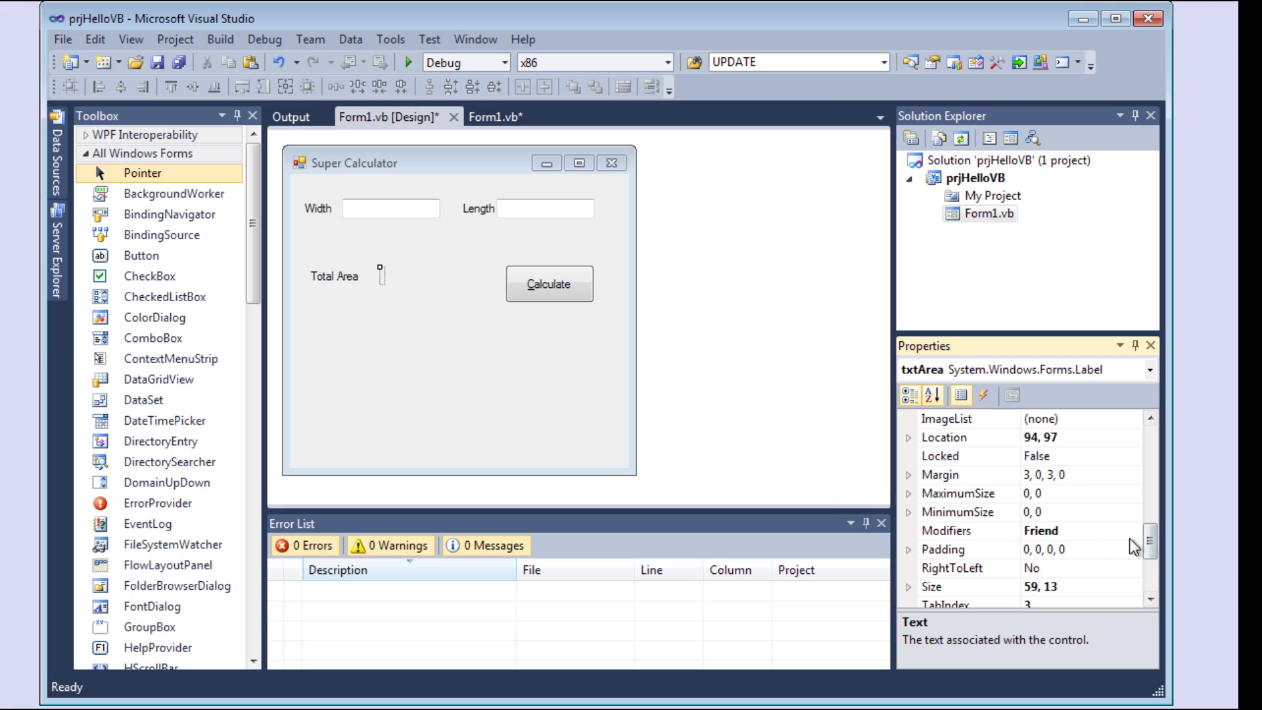
pyautogui.moveTo(1149, 540); pyautogui.dragTo(1150, 434)
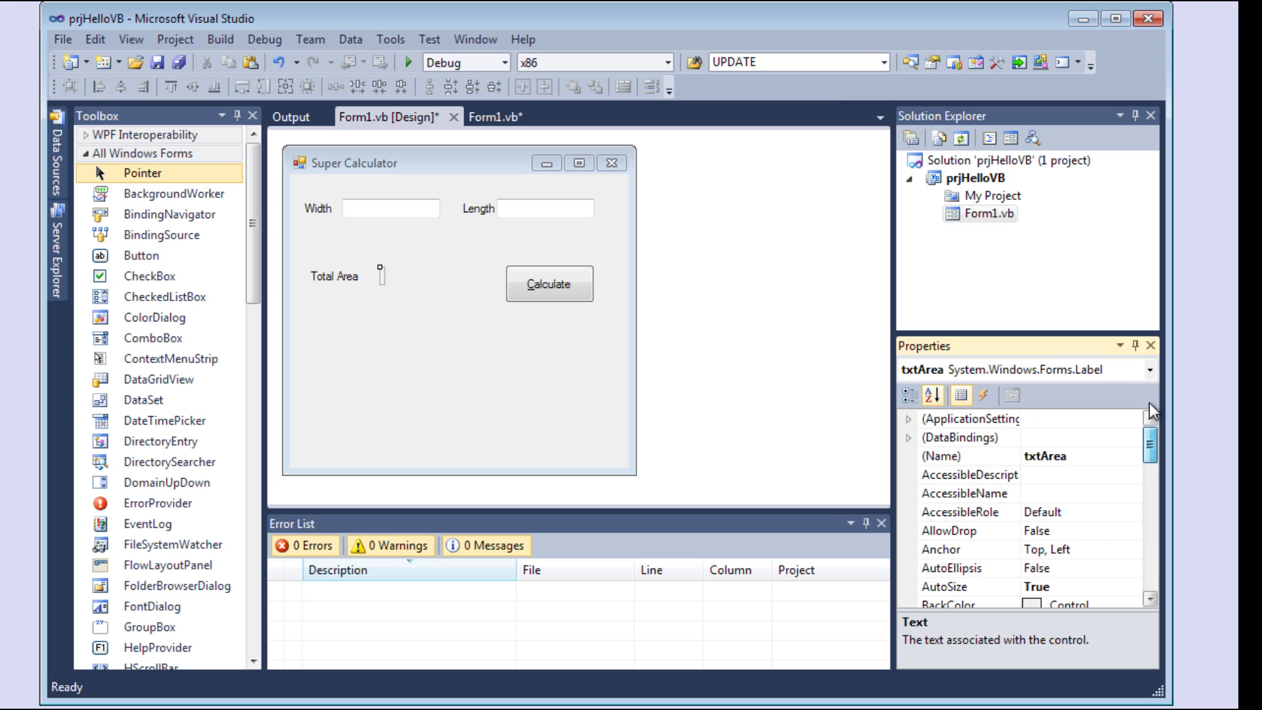
# - Rename the result label from txtArea to lblArea
pyautogui.click(1045, 456)
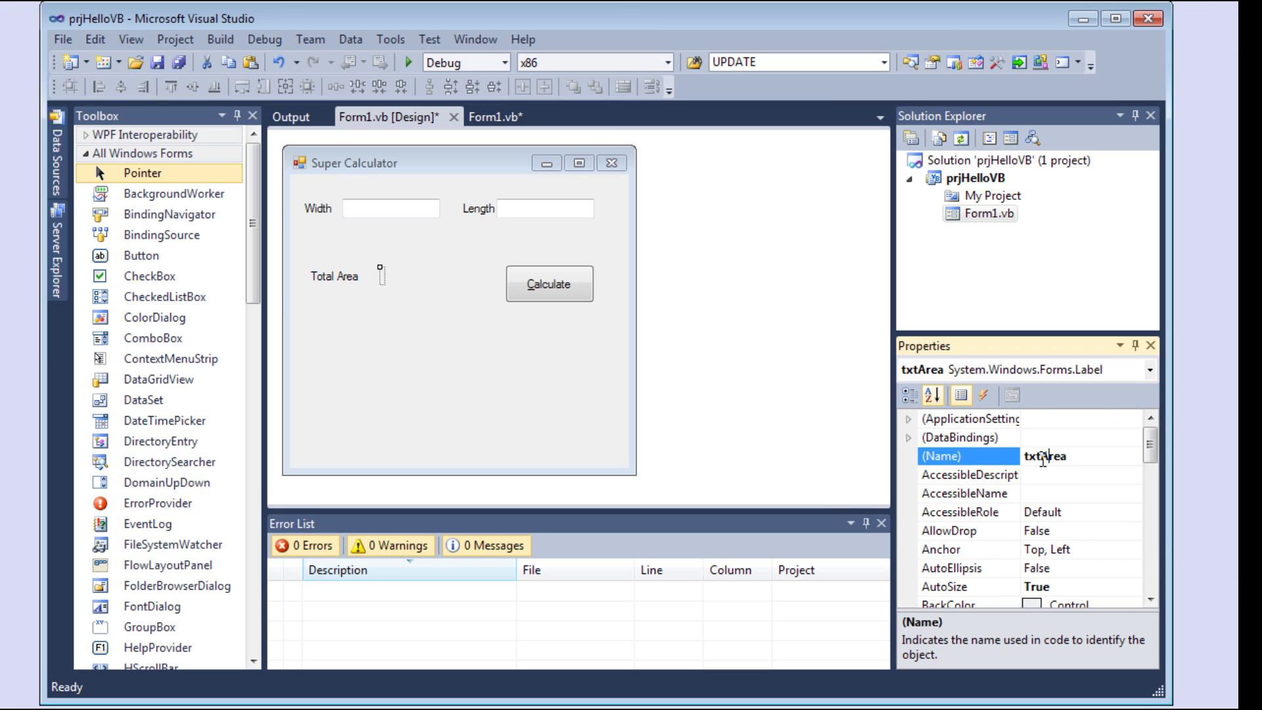
pyautogui.press('BackSpace')
pyautogui.press('BackSpace')
pyautogui.press('BackSpace')
pyautogui.write('lb')
pyautogui.click(407, 361)
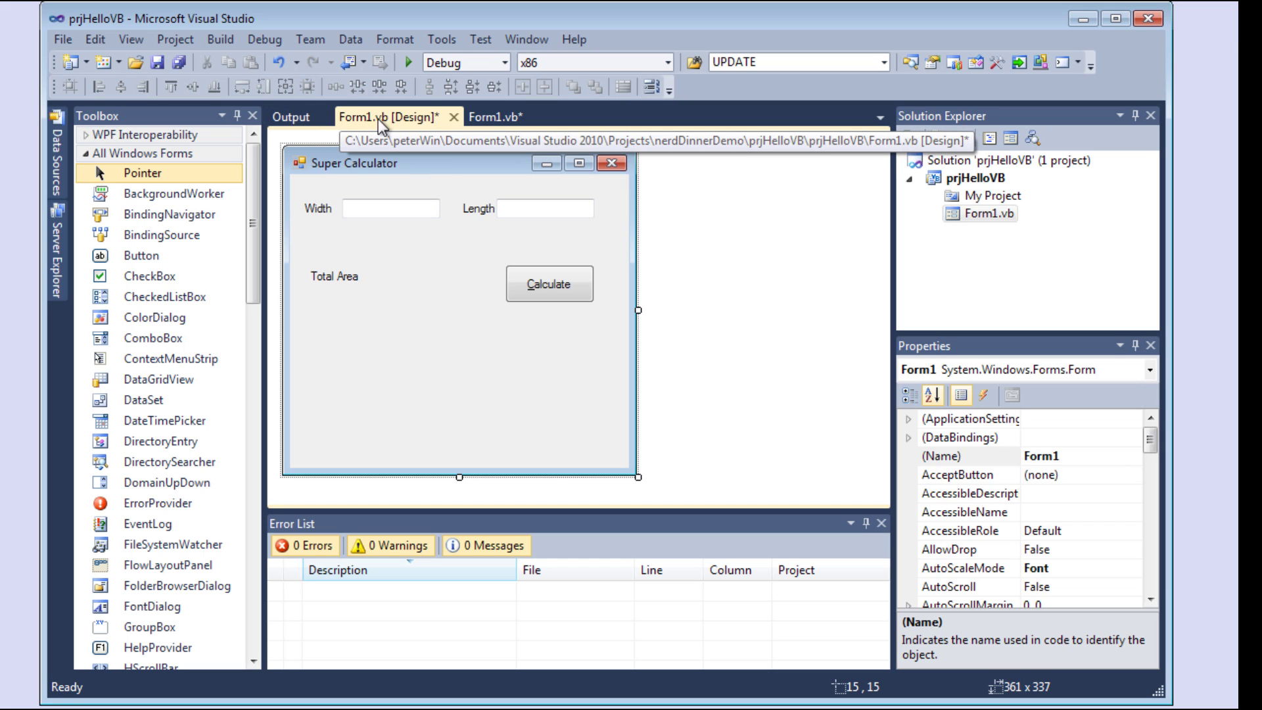
# - Switch to the Form1.vb code, where line 8 reads lblArea.Text = txtLength.Text * txtWidth.Text
pyautogui.click(481, 117)
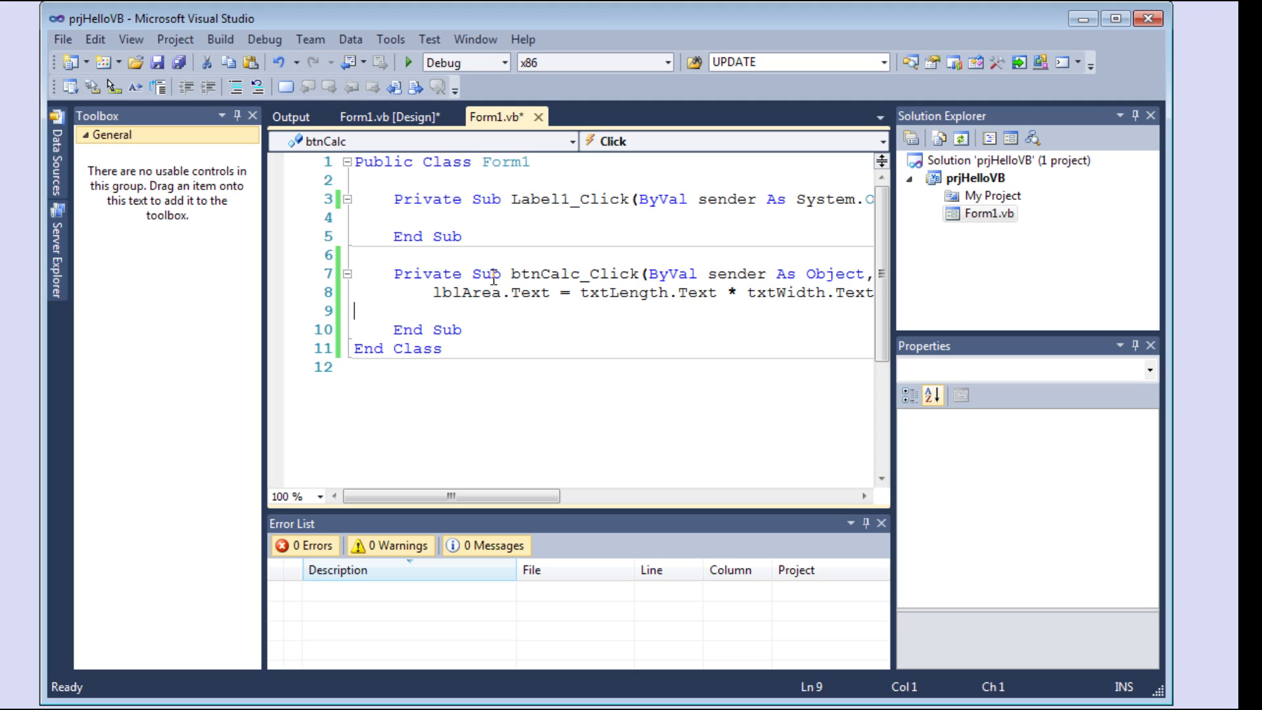
# - Set the default Text of txtWidth to 4 and txtLength to 5
pyautogui.click(345, 116)
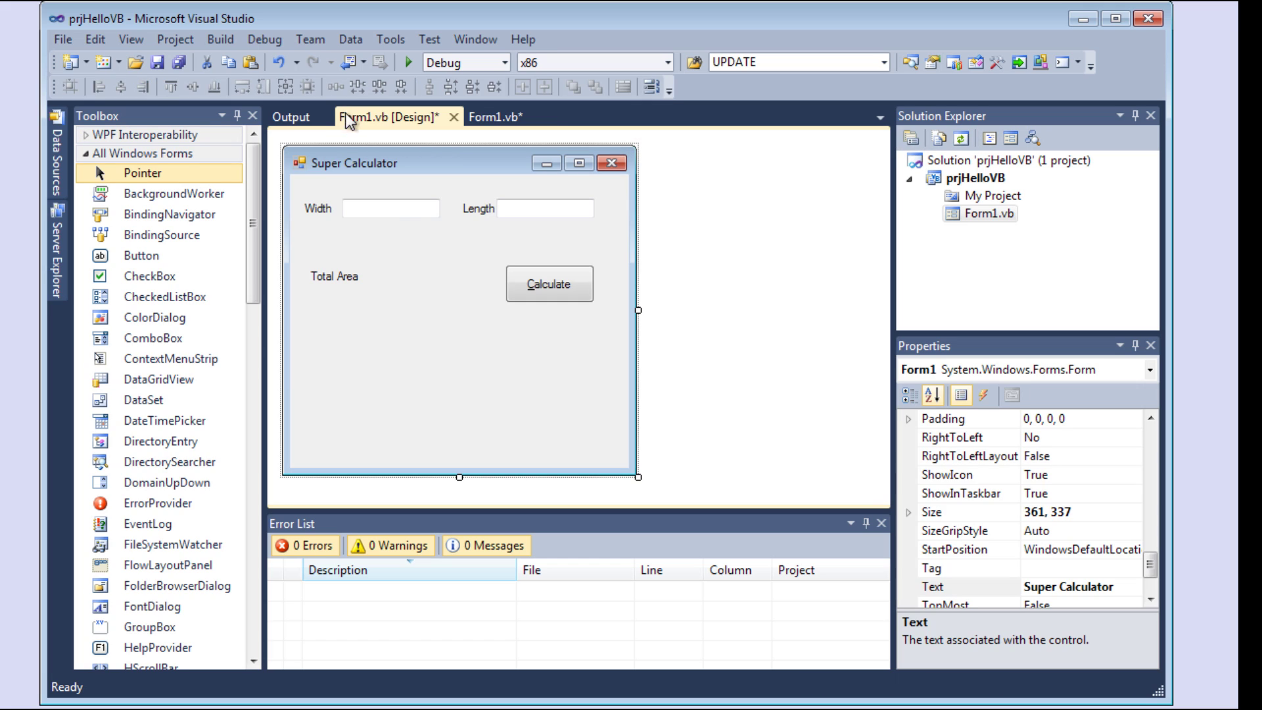
pyautogui.click(368, 203)
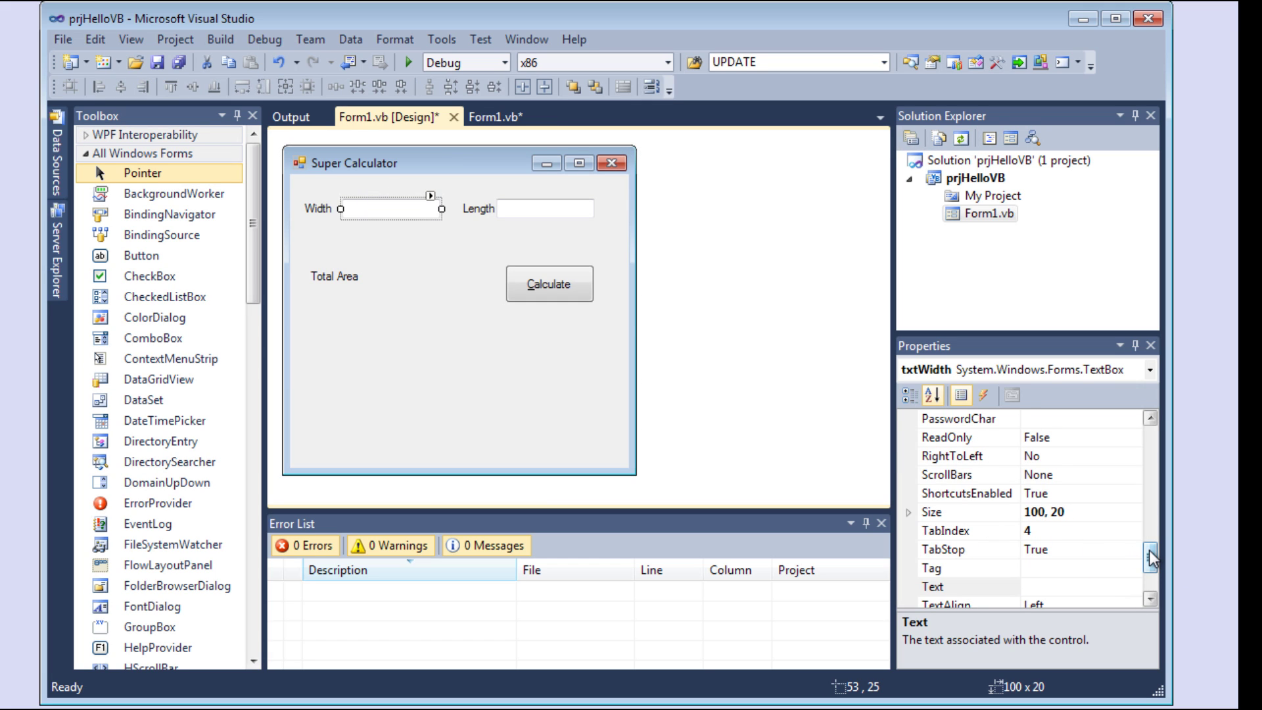
pyautogui.moveTo(1149, 557); pyautogui.dragTo(1151, 578)
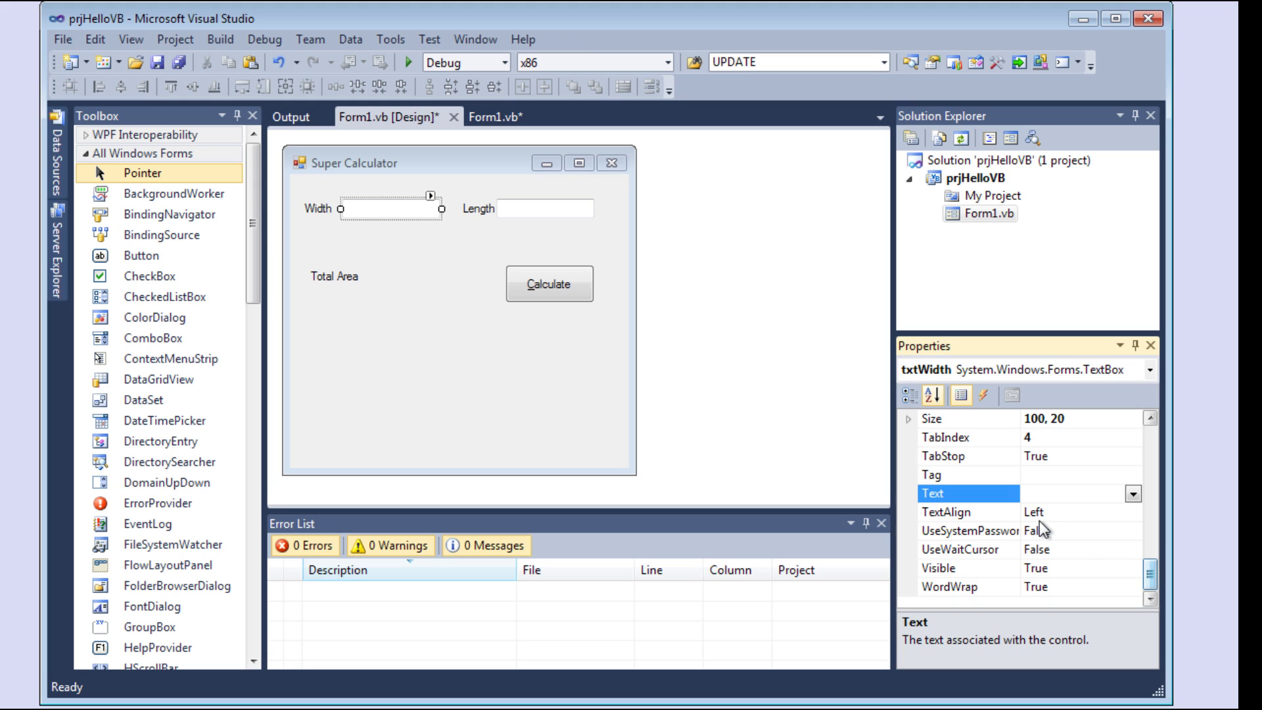
pyautogui.write('4')
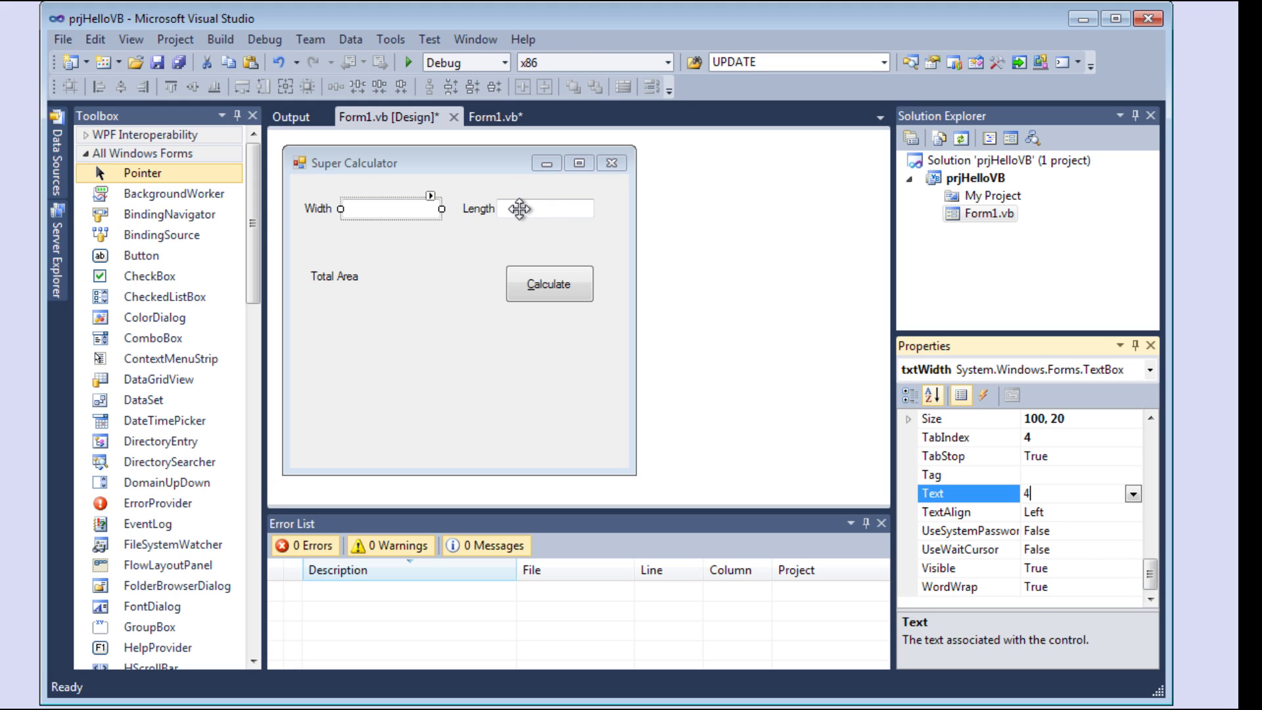
pyautogui.click(519, 208)
pyautogui.click(1075, 493)
pyautogui.write('5')
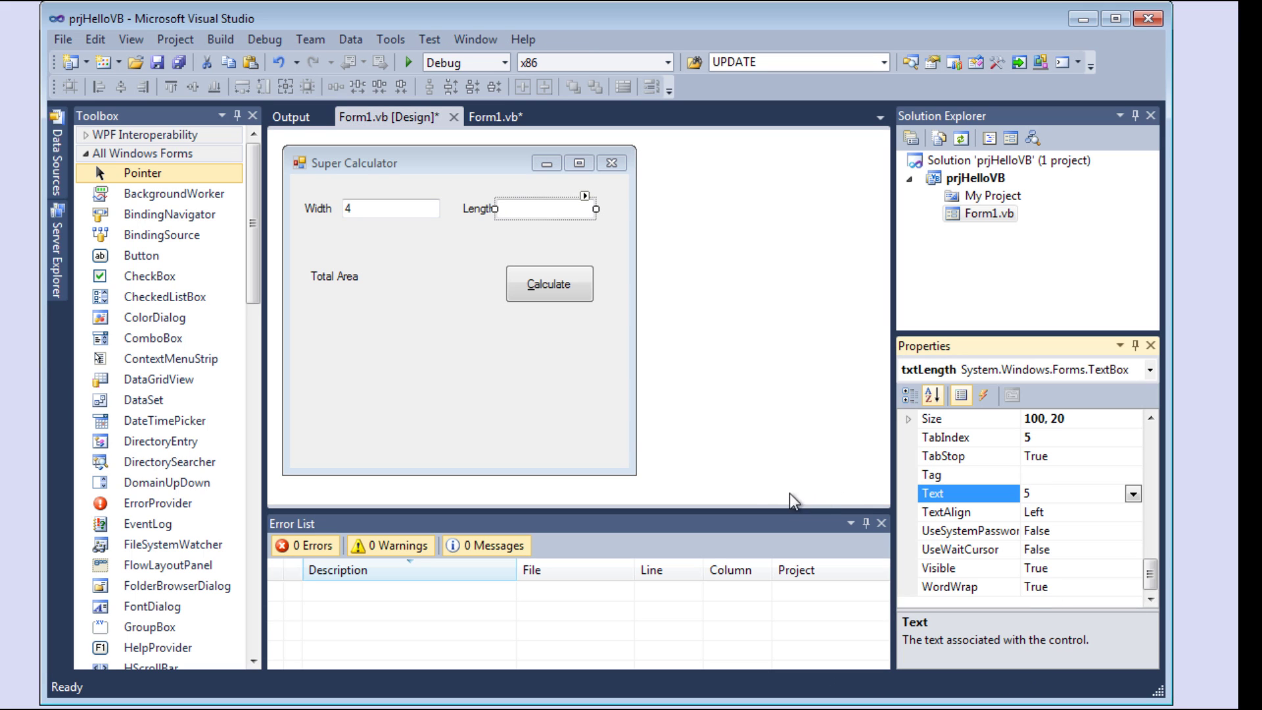
pyautogui.click(409, 387)
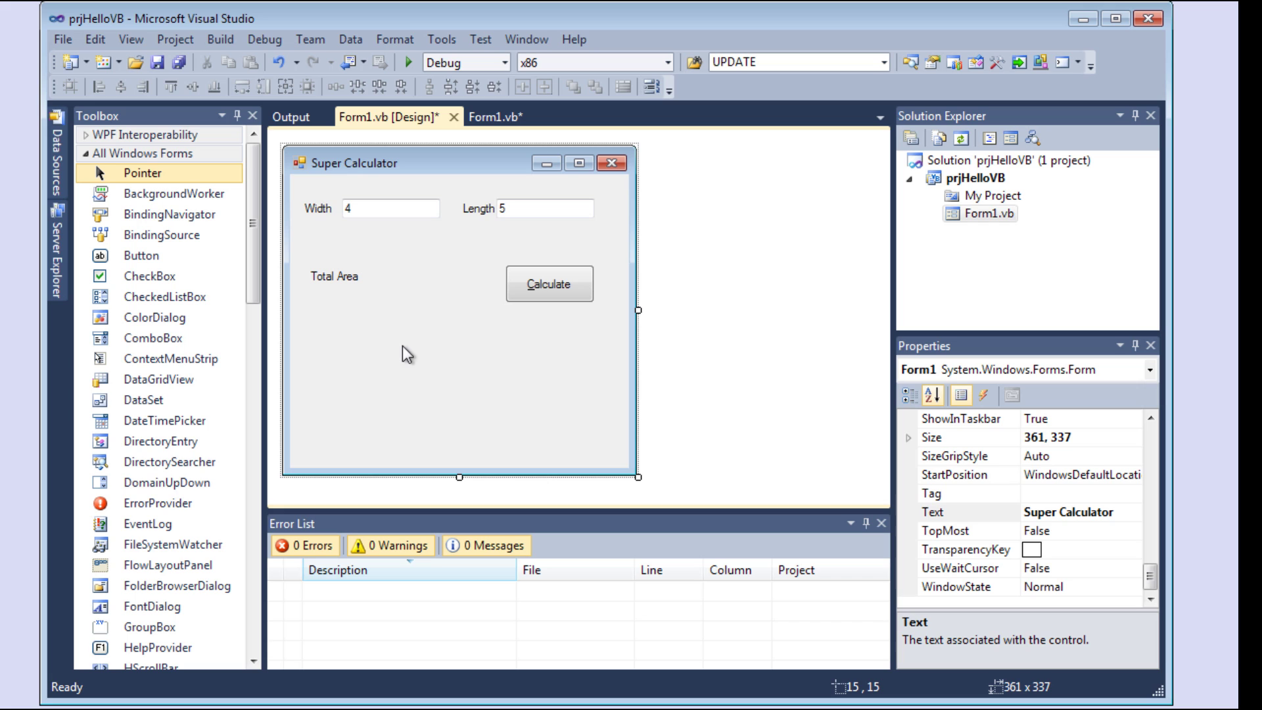
# - Run Super Calculator and calculate the default 4 × 5, showing a Total Area of 20
pyautogui.click(408, 62)
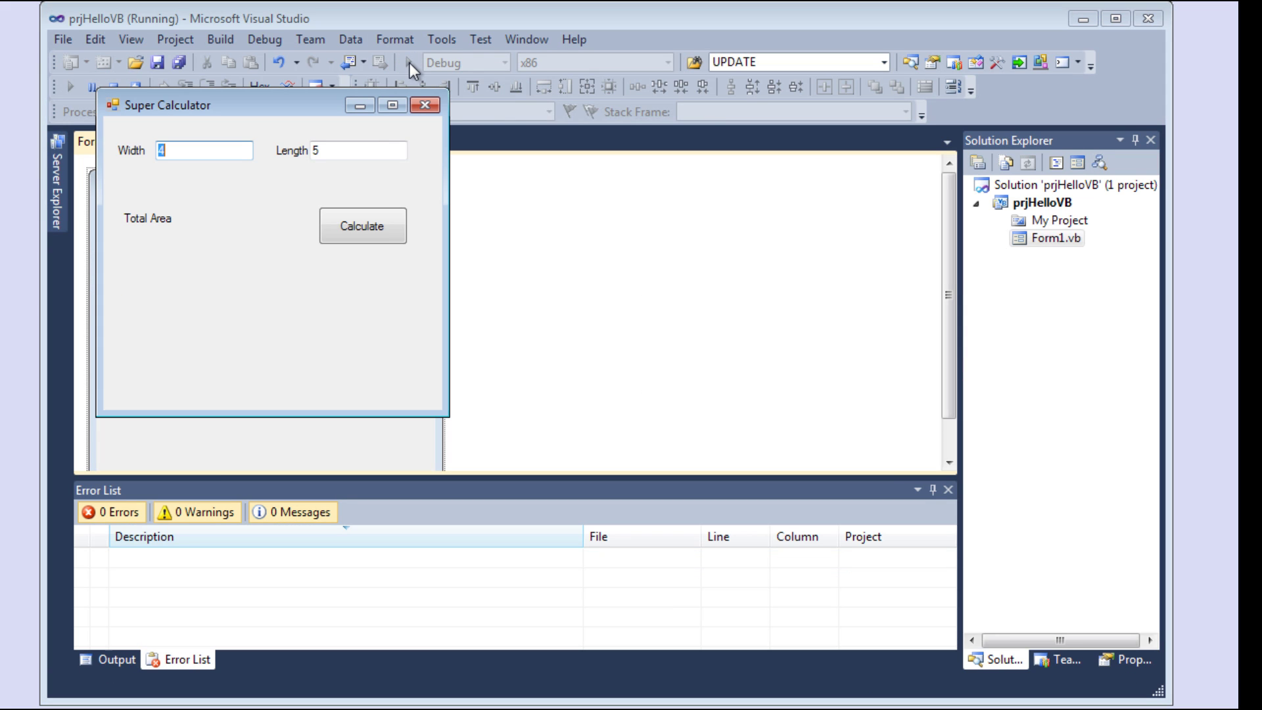
pyautogui.click(350, 240)
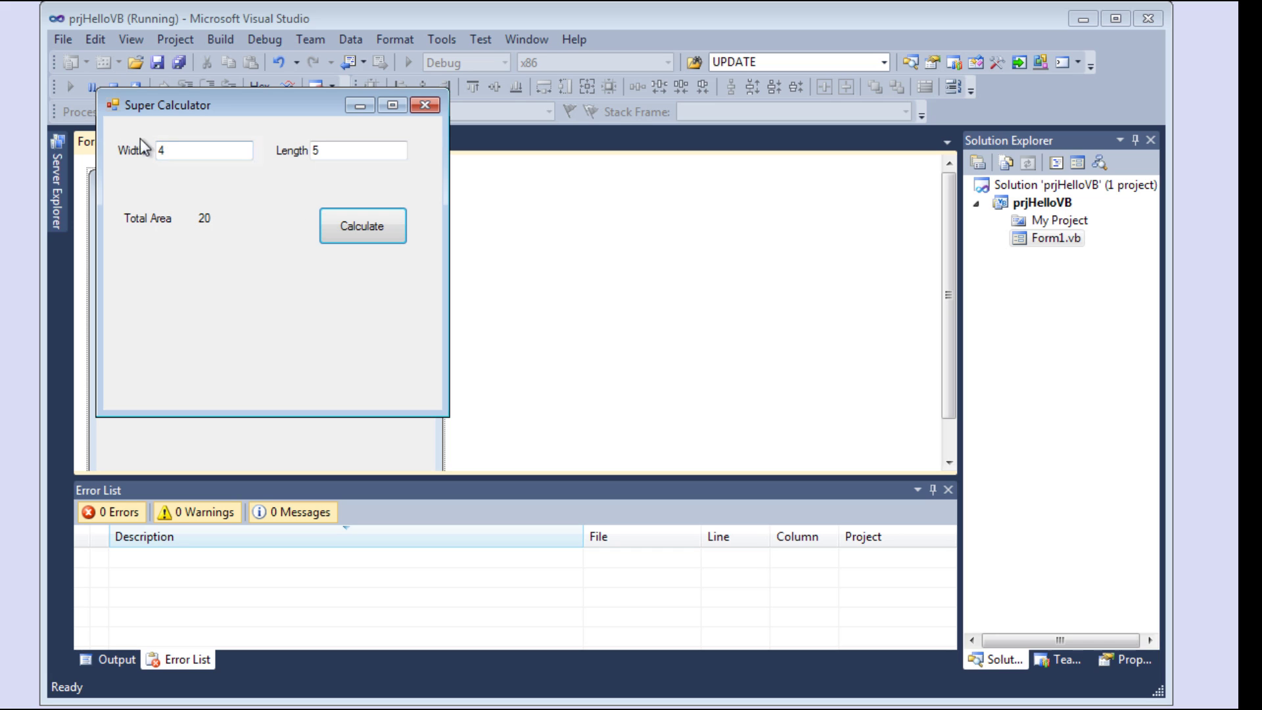
pyautogui.click(315, 156)
pyautogui.click(350, 238)
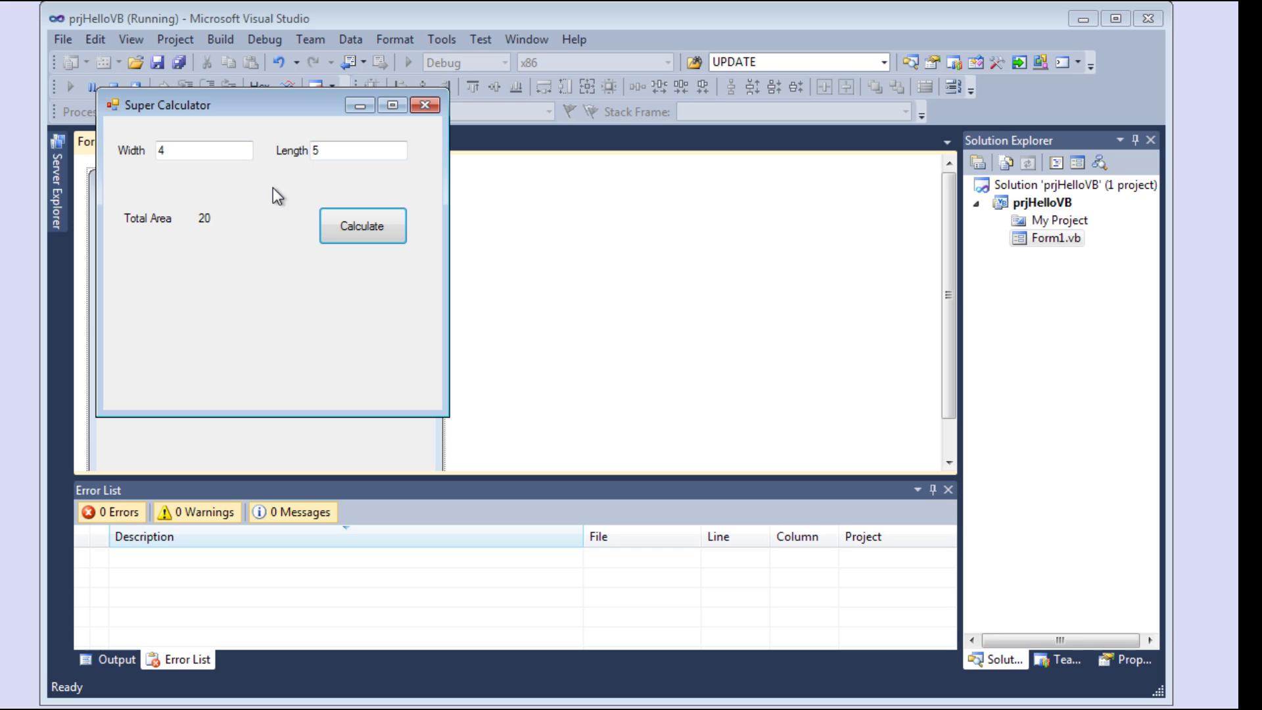